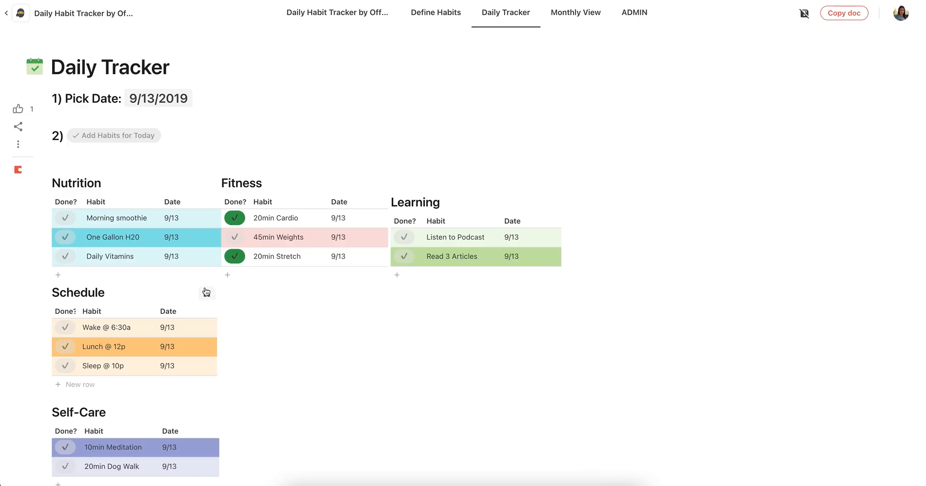
# Look through the habit category tables on the Daily Tracker page
pyautogui.scroll(-2, 206, 292)
pyautogui.scroll(-3, 299, 331)
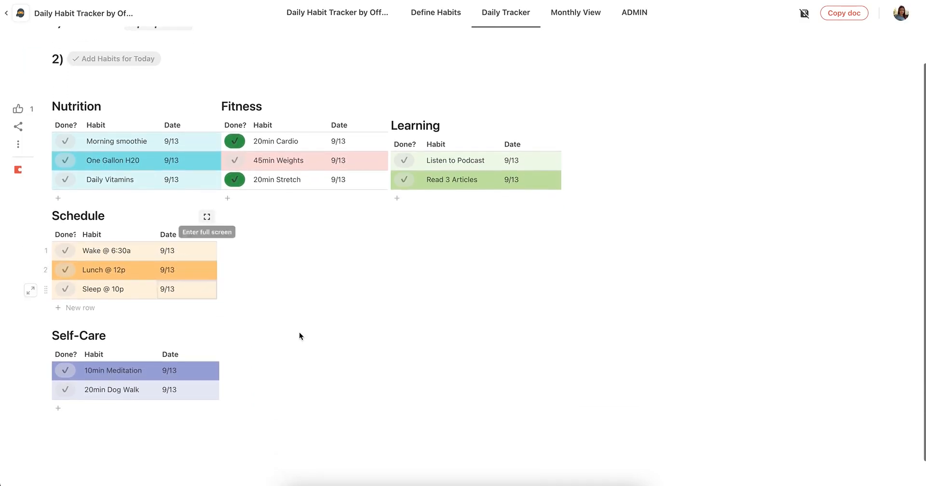
pyautogui.scroll(4, 299, 332)
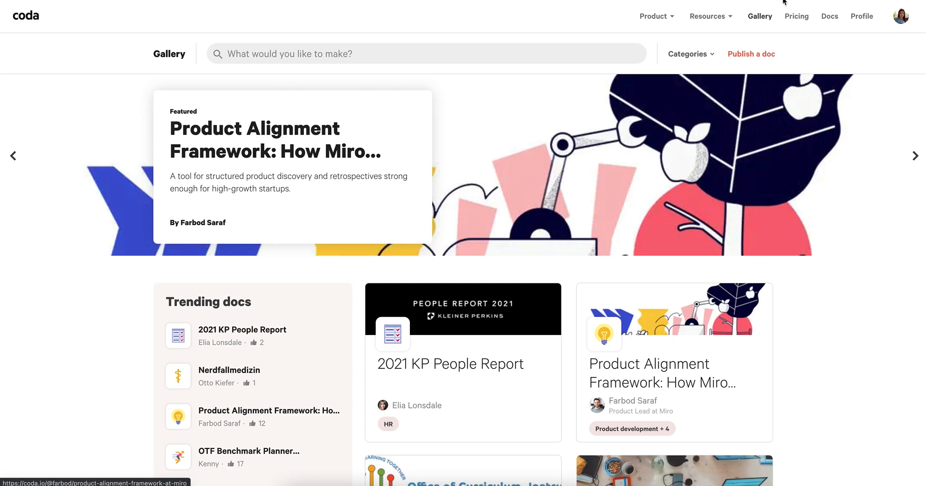
# Browse the doc gallery and search it for "habit"
pyautogui.click(769, 22)
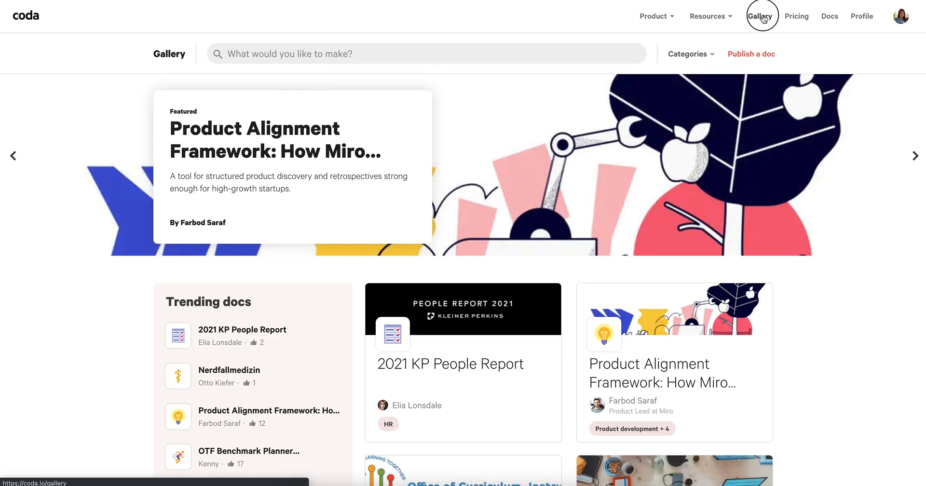
pyautogui.scroll(-12, 298, 350)
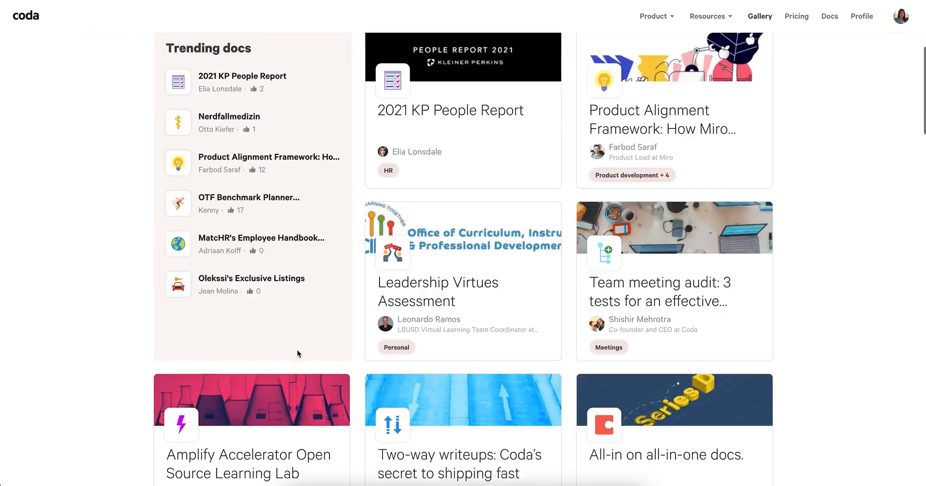
pyautogui.scroll(15, 298, 354)
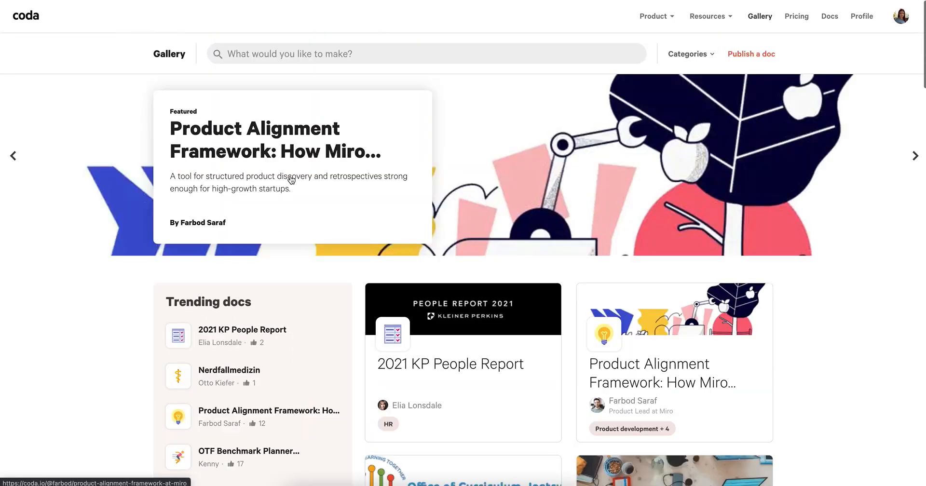
pyautogui.click(292, 54)
pyautogui.write('habit')
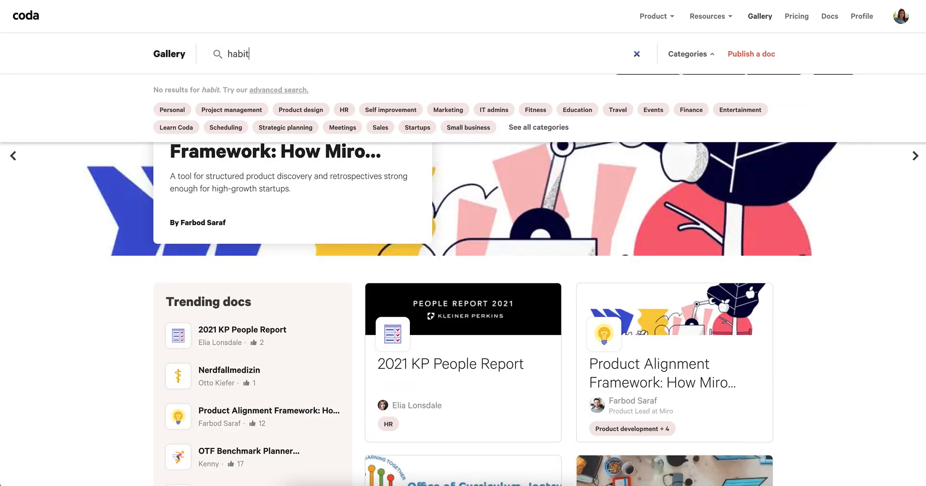
pyautogui.click(250, 202)
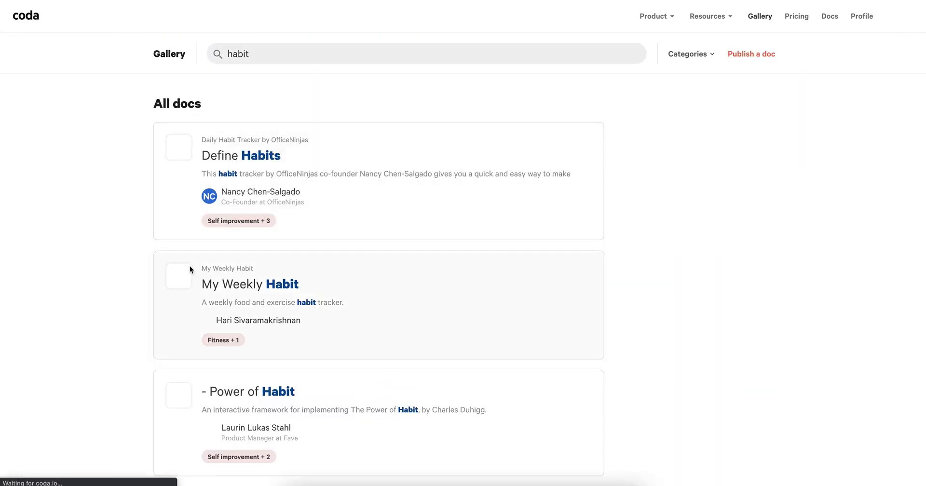
# Open the My Weekly Habit doc from the search results, try its workout-days slider, and review its Weekly Rollup and Daily Log tables
pyautogui.scroll(-5, 261, 249)
pyautogui.scroll(-10, 261, 249)
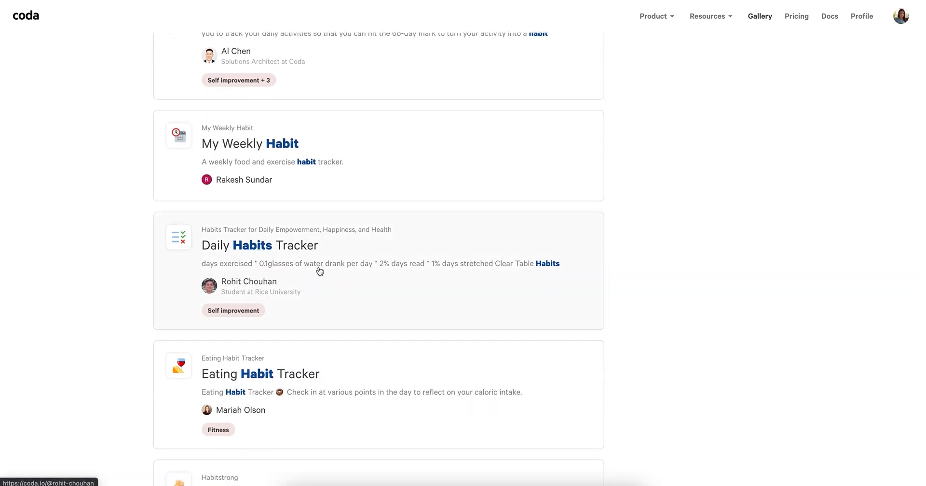
pyautogui.click(286, 143)
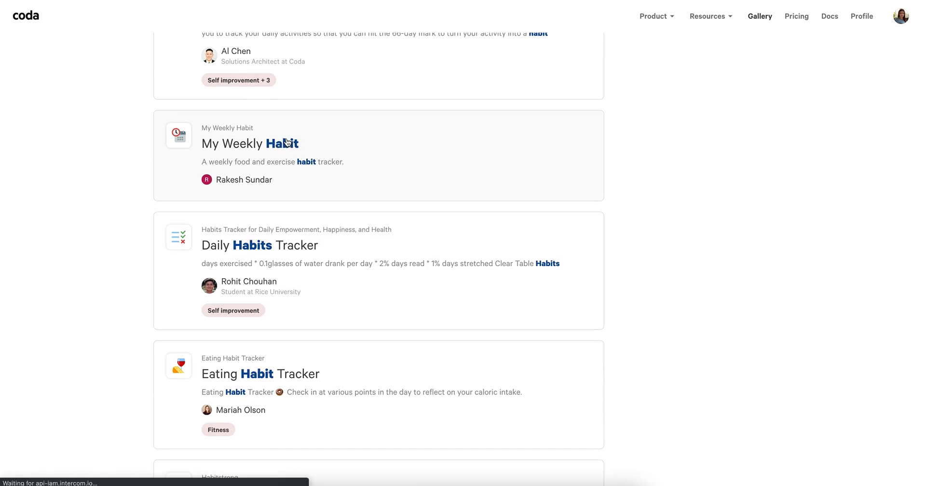
pyautogui.scroll(-3, 174, 316)
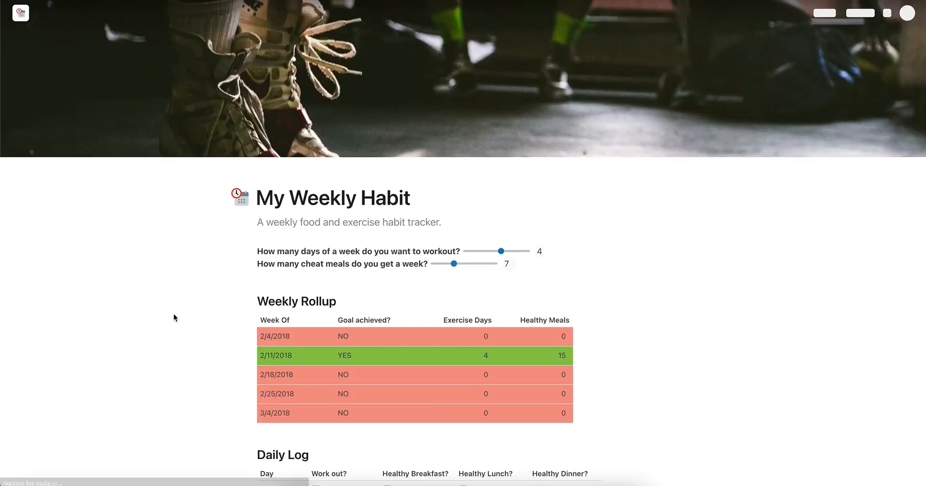
pyautogui.scroll(-3, 173, 313)
pyautogui.moveTo(501, 67)
pyautogui.mouseDown()
pyautogui.moveTo(537, 71)
pyautogui.moveTo(495, 67)
pyautogui.mouseUp()
pyautogui.scroll(-2, 425, 270)
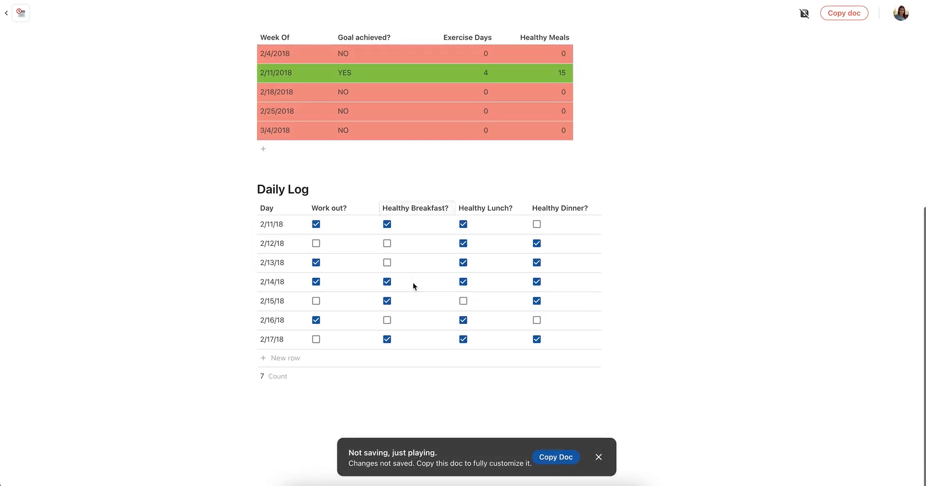
pyautogui.scroll(10, 293, 248)
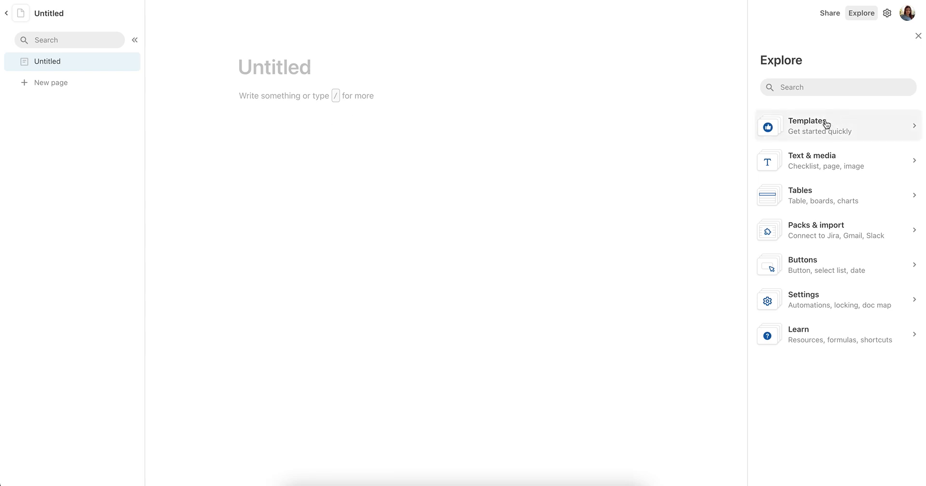
# Title the blank page "Habit tracker" and add the Habit tracker template to it
pyautogui.moveTo(308, 74)
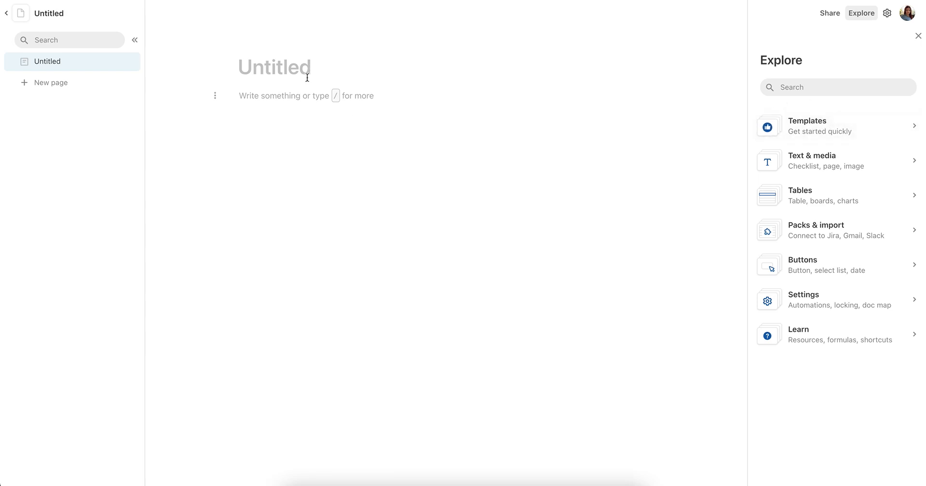
pyautogui.write('Habit tra')
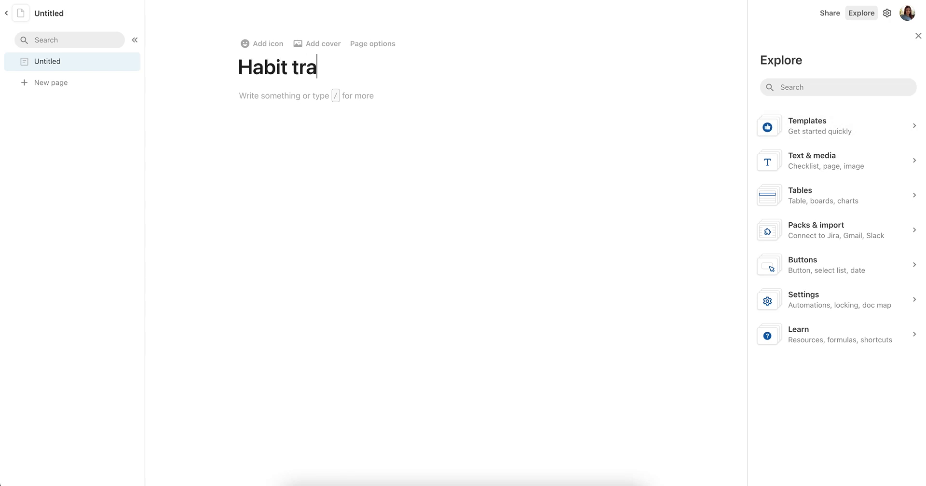
pyautogui.write('cker')
pyautogui.press('Return')
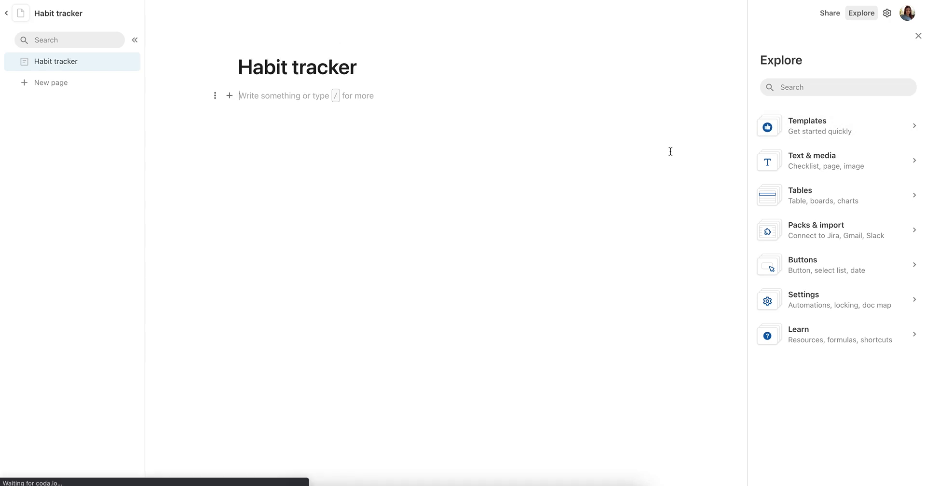
pyautogui.click(838, 137)
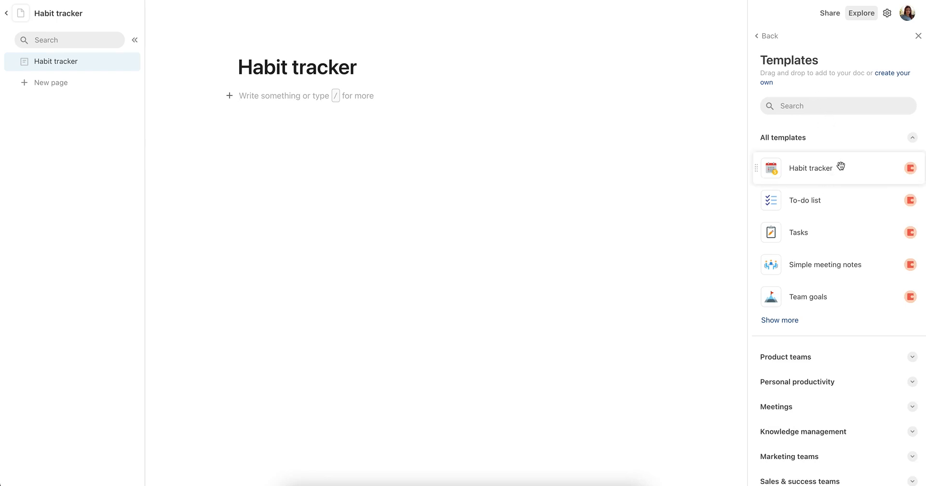
pyautogui.moveTo(843, 168); pyautogui.dragTo(432, 124)
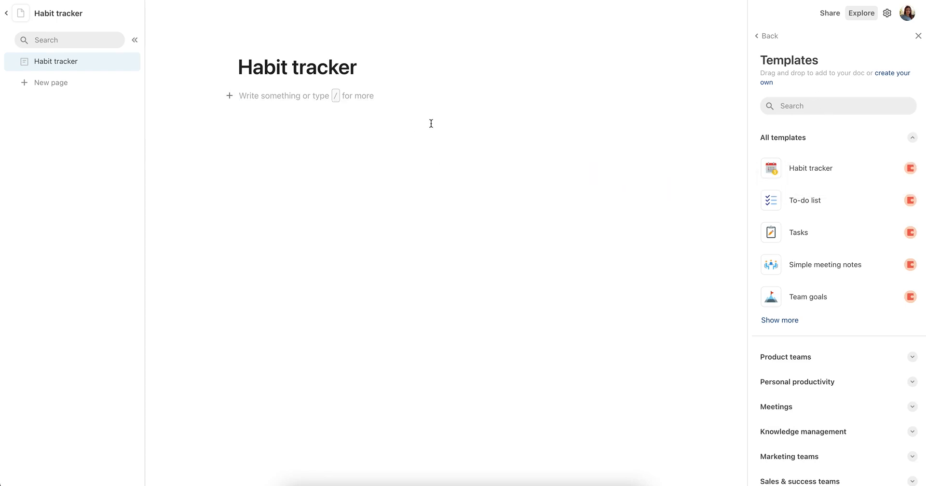
# Search the available templates for "habit", then close the template browser
pyautogui.click(809, 104)
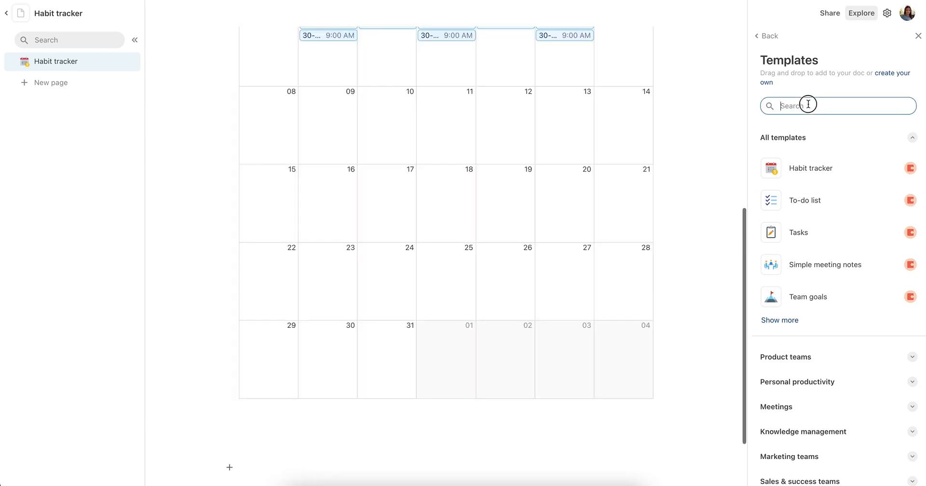
pyautogui.write('habit')
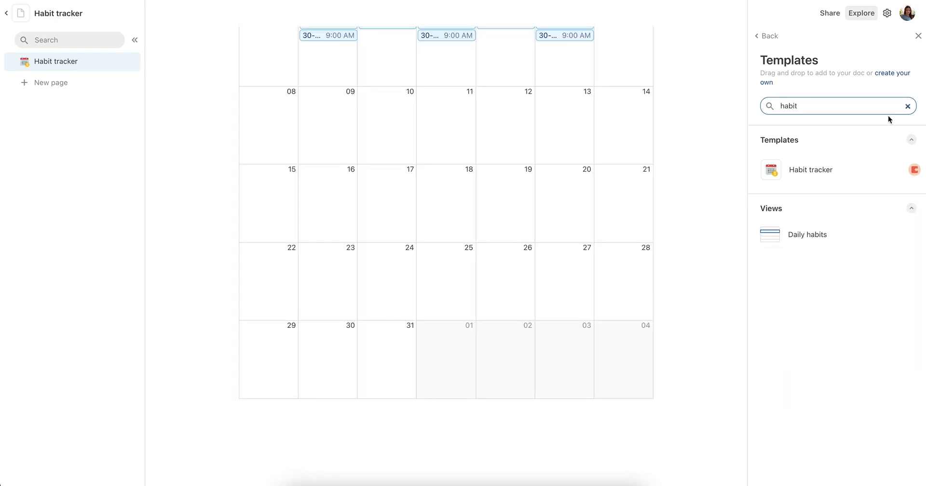
pyautogui.click(918, 36)
# Examine the inserted template's Daily habits table and My wellness log calendar
pyautogui.scroll(10, 482, 135)
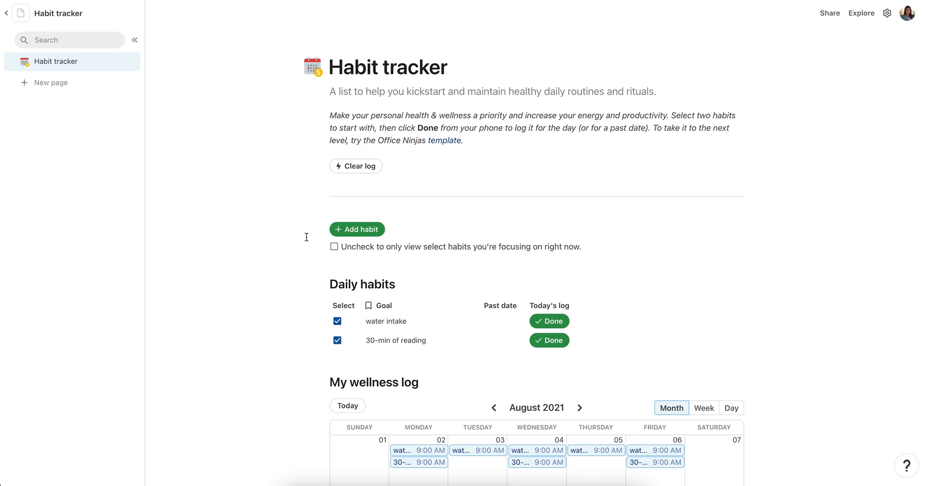
pyautogui.scroll(-1, 306, 237)
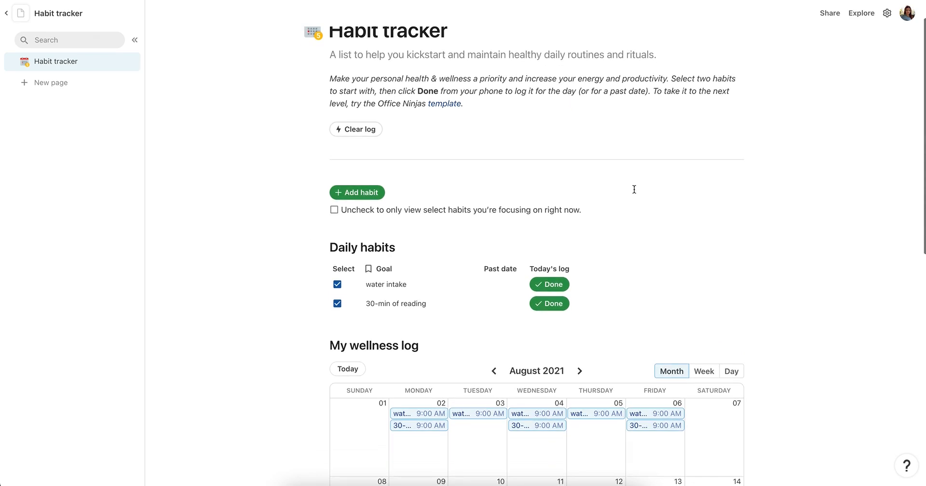
pyautogui.scroll(-10, 420, 317)
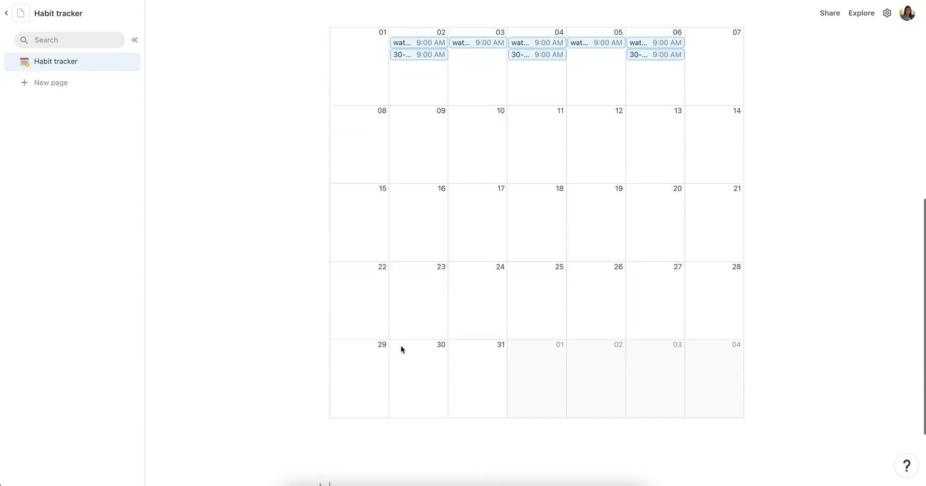
pyautogui.scroll(10, 434, 172)
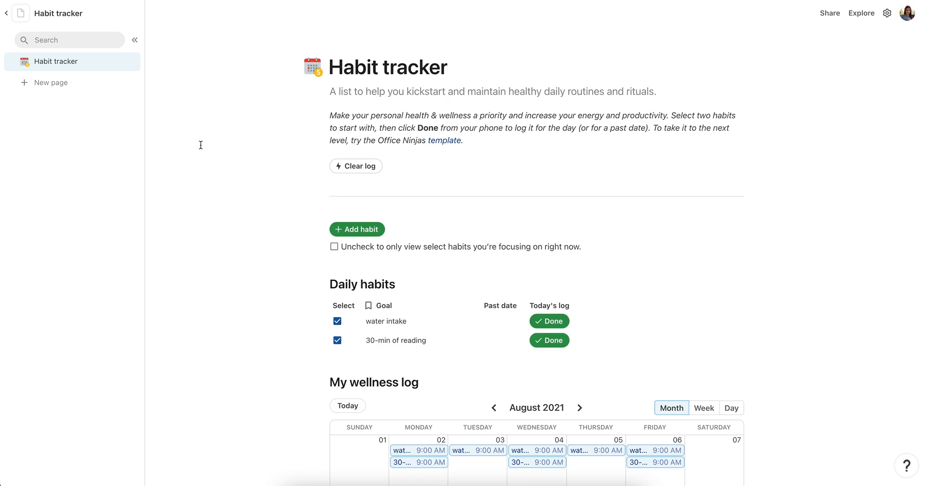
# Add a new page to the doc titled "Tracking habits"
pyautogui.click(46, 82)
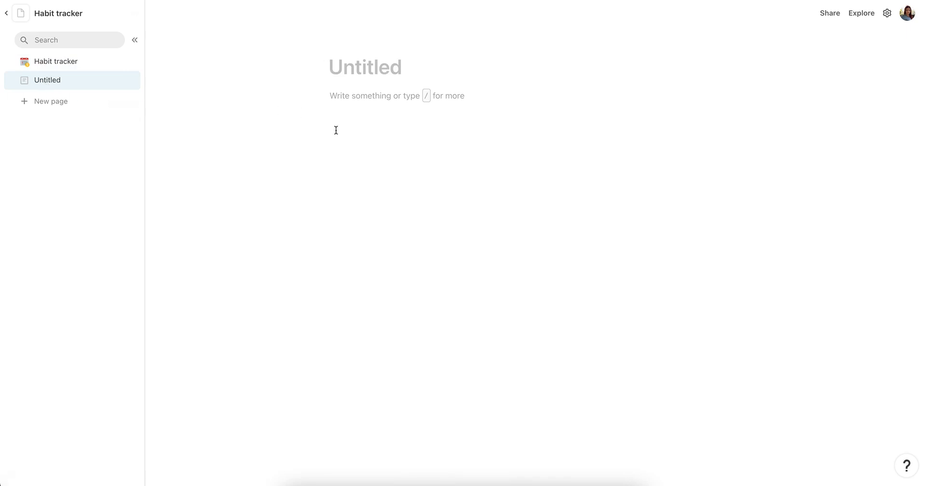
pyautogui.write('Tracking')
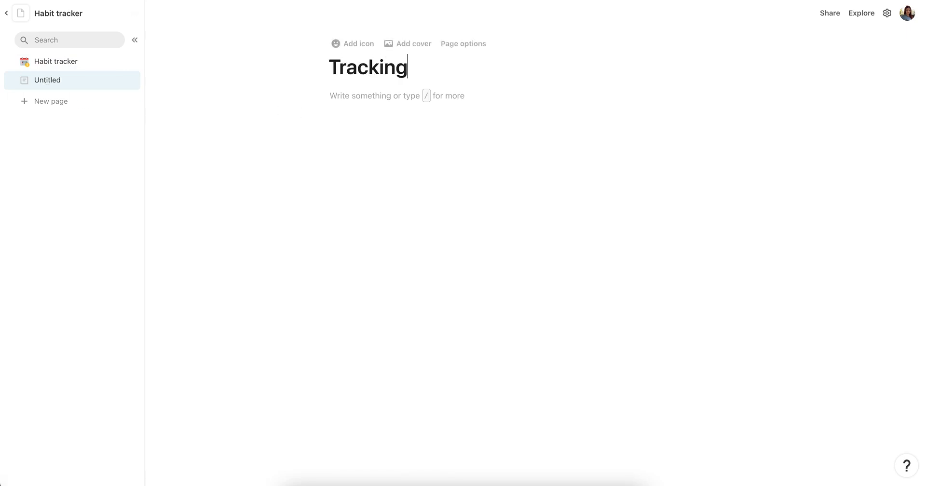
pyautogui.write(' habits')
pyautogui.press('Return')
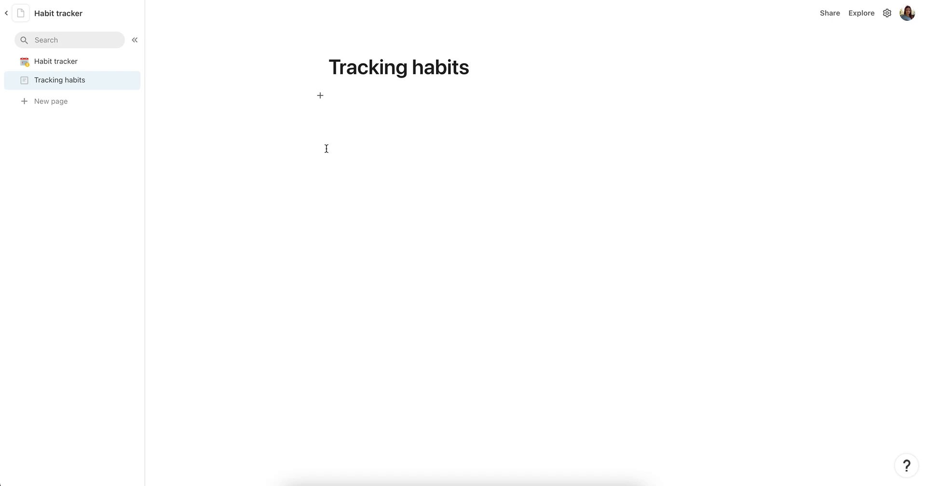
# Add a subpage titled "Template" under the Tracking habits page
pyautogui.click(130, 80)
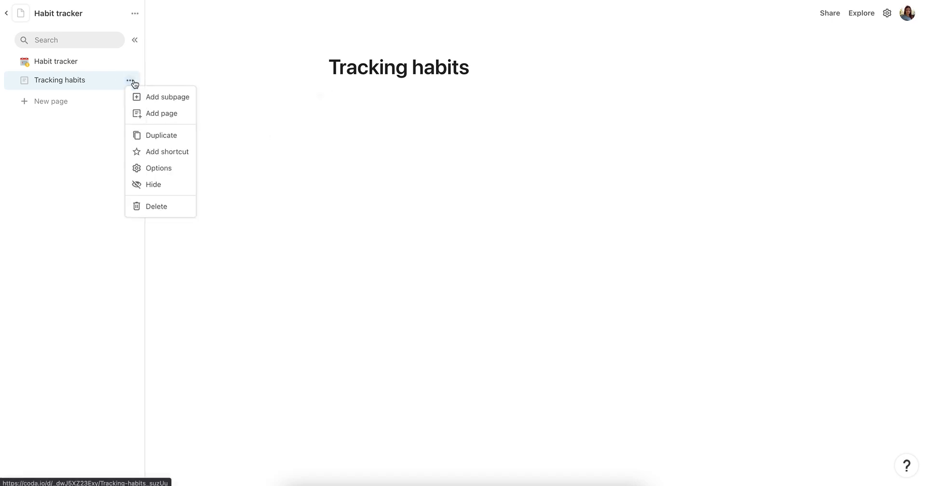
pyautogui.click(153, 100)
pyautogui.write('Template')
pyautogui.press('Return')
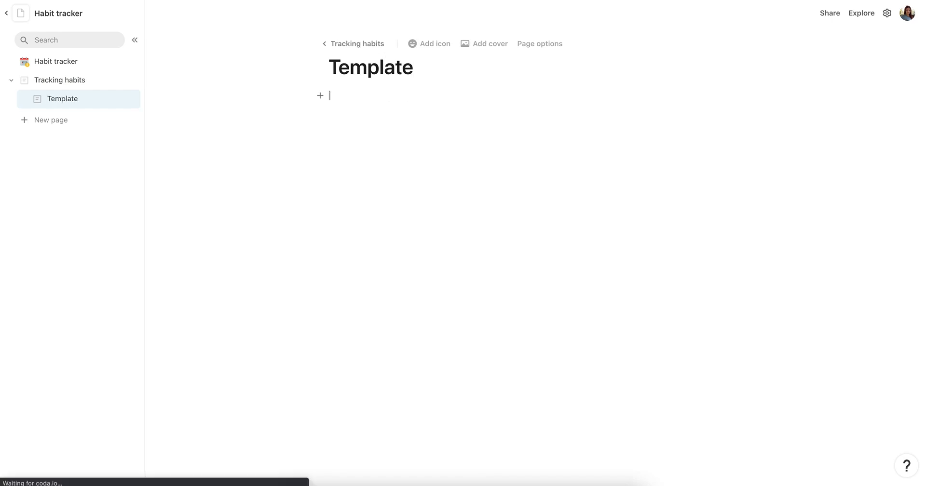
# Add a checklist with the items "Habit" and "Habit 2" to the Template page and select both items
pyautogui.write('[] ')
pyautogui.write('Habit')
pyautogui.press('Return')
pyautogui.write('Habit 2')
pyautogui.press('Return')
pyautogui.hotkey('shift', 'Up')
pyautogui.hotkey('shift', 'Up')
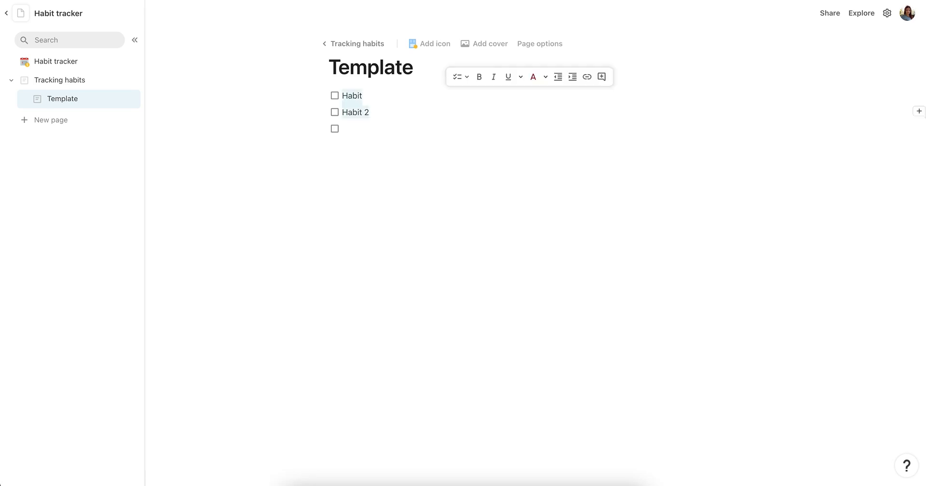
# Remove the "2" from the second checklist item and paste copies of the items until the list has twelve "Habit" entries
pyautogui.click(348, 112)
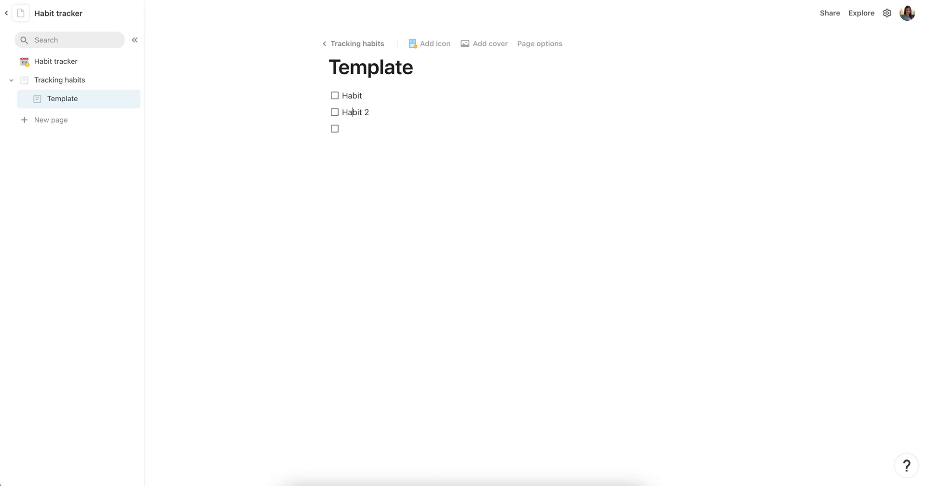
pyautogui.press('Down')
pyautogui.press('BackSpace')
pyautogui.press('BackSpace')
pyautogui.press('super+a')
pyautogui.press('Down')
pyautogui.press('Return')
pyautogui.press('BackSpace')
pyautogui.press('super+v')
pyautogui.press('super+v')
pyautogui.press('super+v')
pyautogui.press('super+v')
pyautogui.press('super+v')
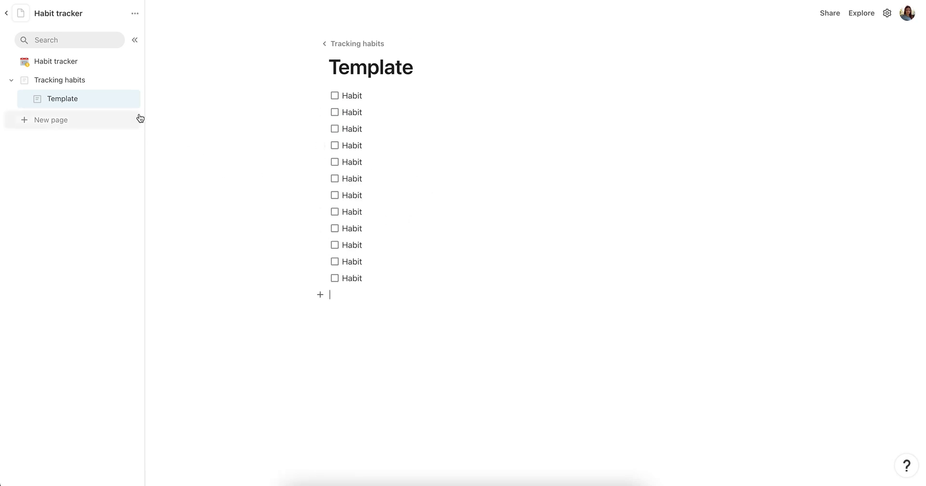
# Insert a Duplicate page button below the divider on the Tracking habits page
pyautogui.click(99, 83)
pyautogui.click(357, 152)
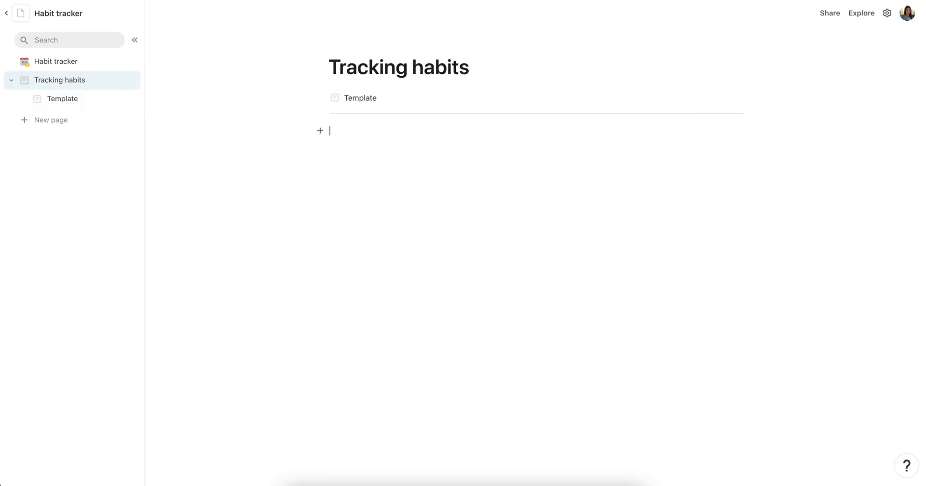
pyautogui.write('/dupl')
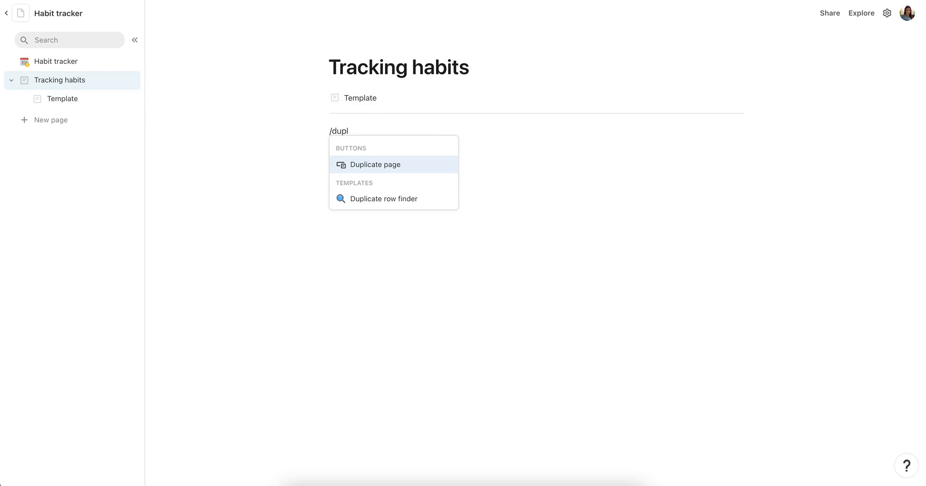
pyautogui.press('Return')
# Name the duplicate-page button "Habit tracker" and set its label to "New habit tracker"
pyautogui.click(381, 201)
pyautogui.write('Habit tracker')
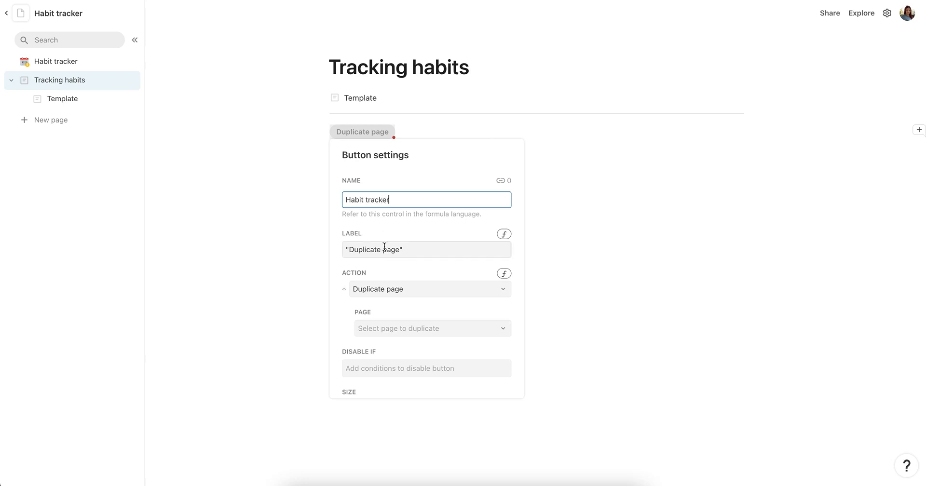
pyautogui.click(360, 247)
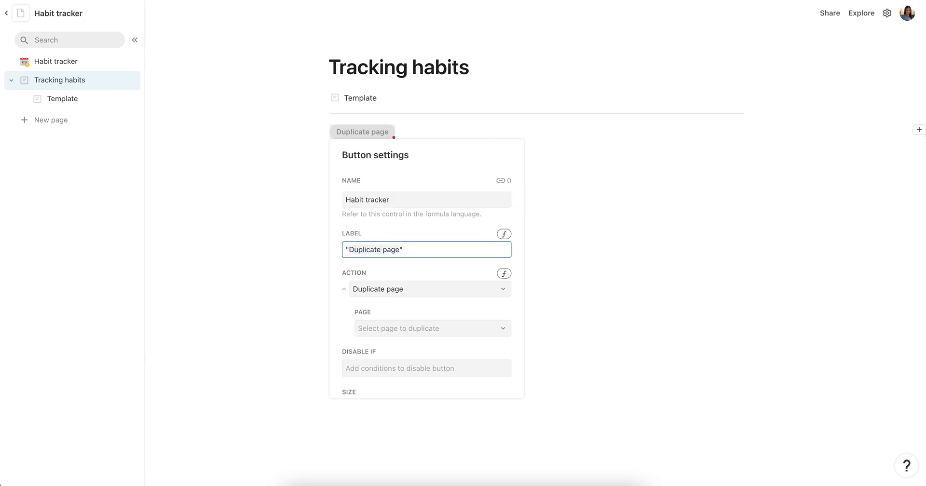
pyautogui.write('New habit tracker')
# Set the button to duplicate the Template page, with the formula Today() as the new page name
pyautogui.click(380, 328)
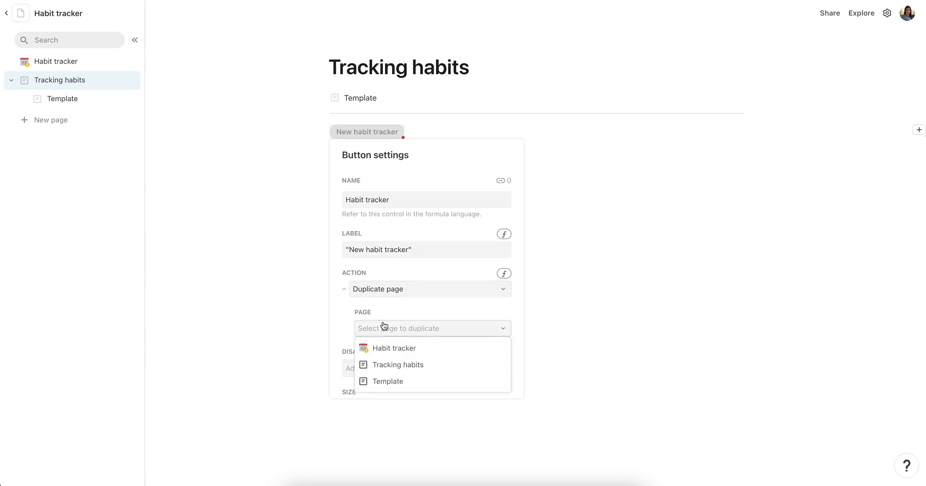
pyautogui.click(388, 381)
pyautogui.scroll(-5, 401, 352)
pyautogui.click(376, 241)
pyautogui.hotkey('ctrl', 'a')
pyautogui.press('BackSpace')
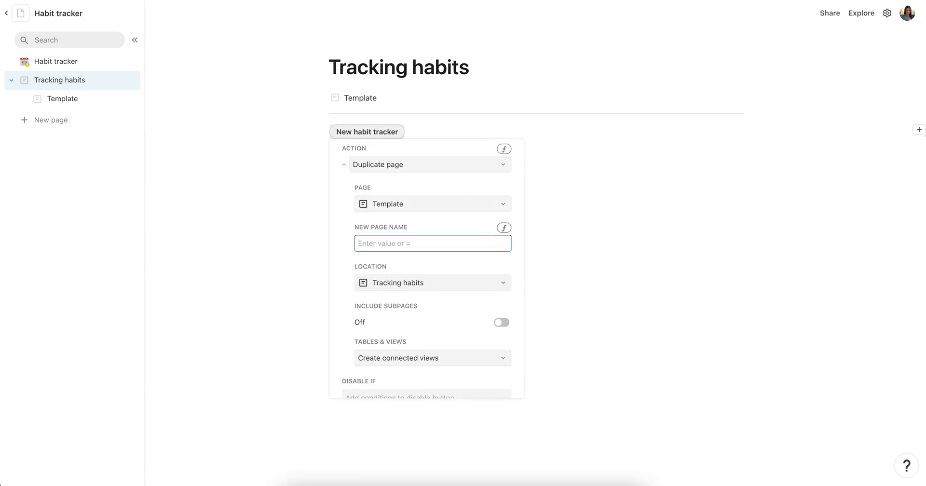
pyautogui.write('=today()')
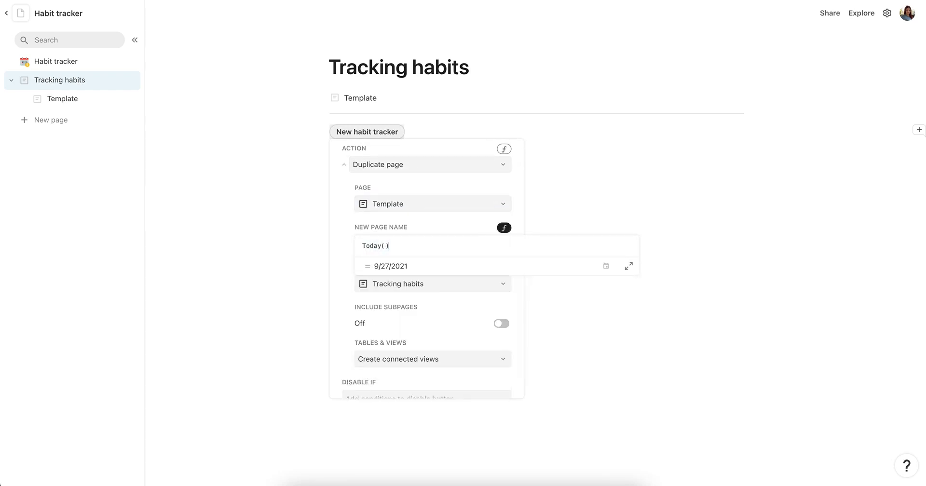
pyautogui.click(346, 257)
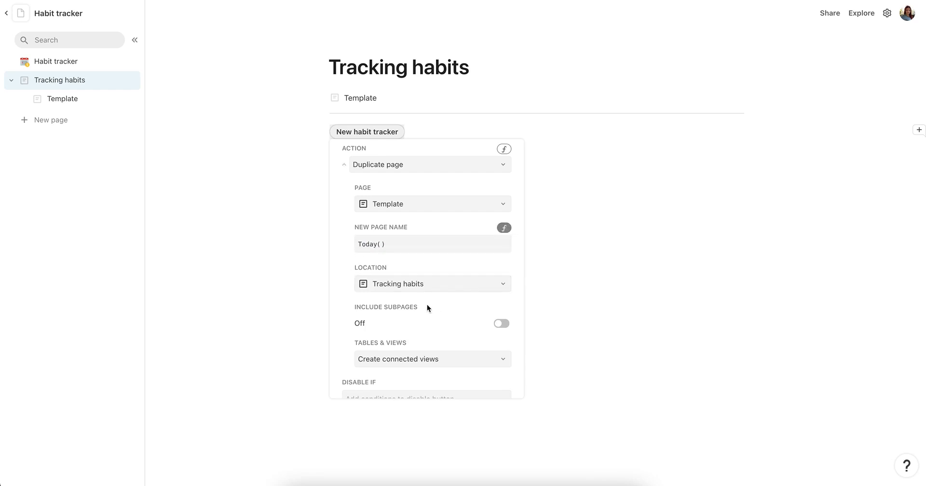
# Set the button's size to Large and its color to purple, and close its settings
pyautogui.scroll(-4, 420, 309)
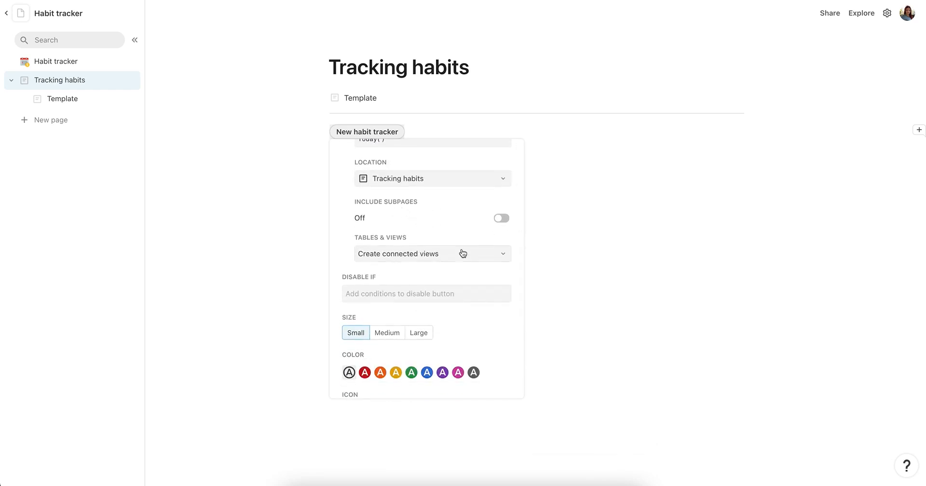
pyautogui.click(413, 336)
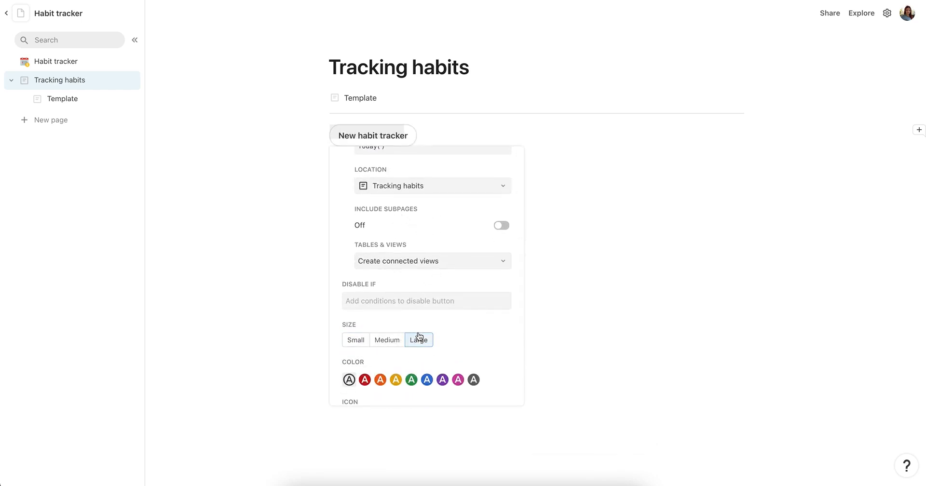
pyautogui.click(443, 380)
pyautogui.scroll(-3, 421, 357)
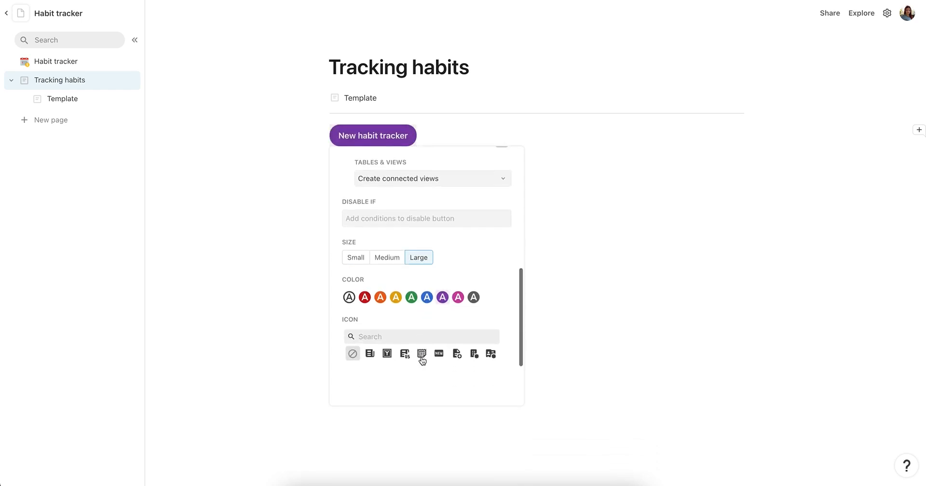
pyautogui.click(261, 188)
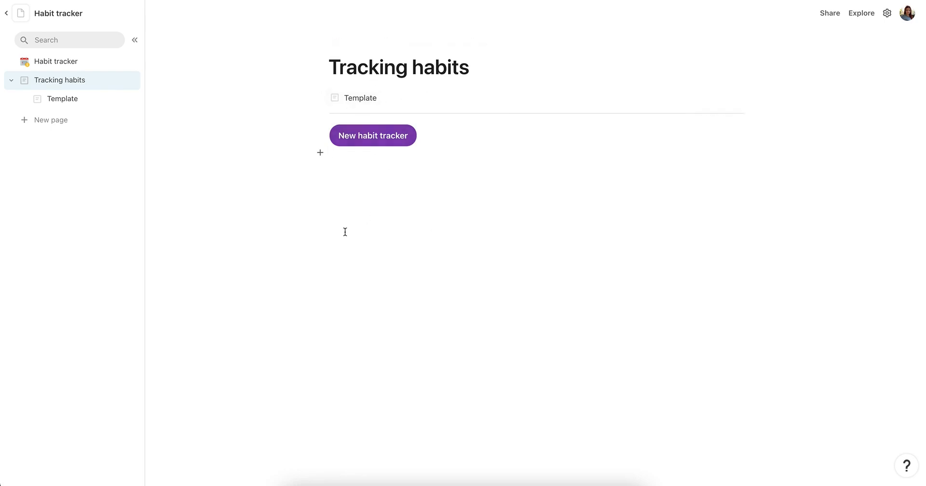
# Create a dated tracker page with the New habit tracker button and check off its first seven habits
pyautogui.click(378, 143)
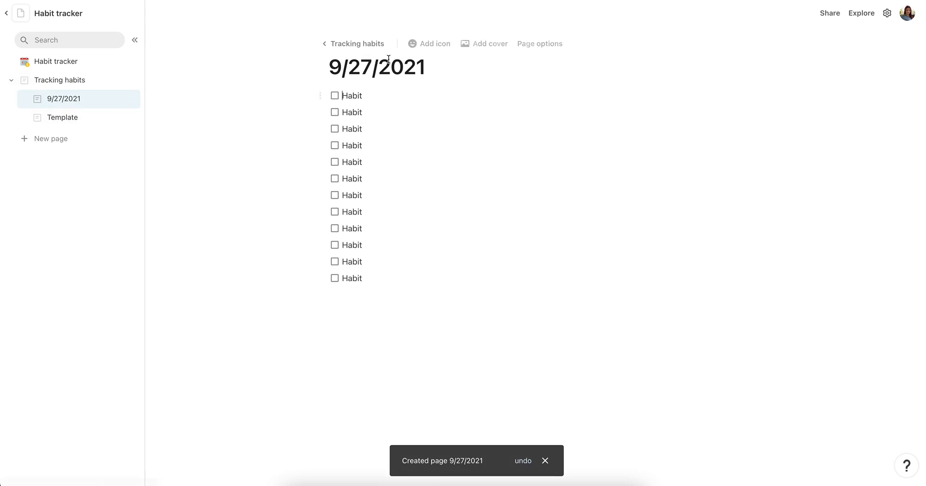
pyautogui.click(335, 96)
pyautogui.click(335, 111)
pyautogui.click(334, 131)
pyautogui.click(335, 145)
pyautogui.click(335, 162)
pyautogui.click(335, 178)
pyautogui.click(335, 195)
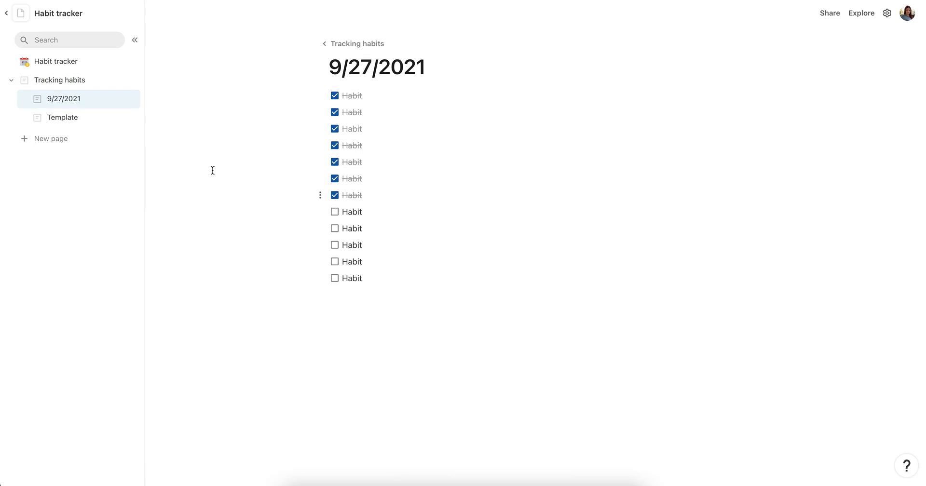
# Return to the Tracking habits page and create a second tracker page with the New habit tracker button
pyautogui.click(71, 117)
pyautogui.click(71, 87)
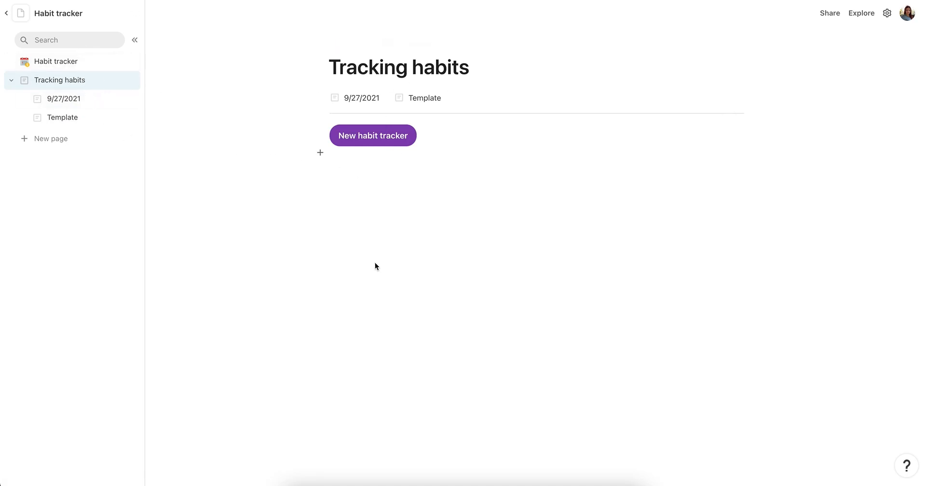
pyautogui.click(363, 137)
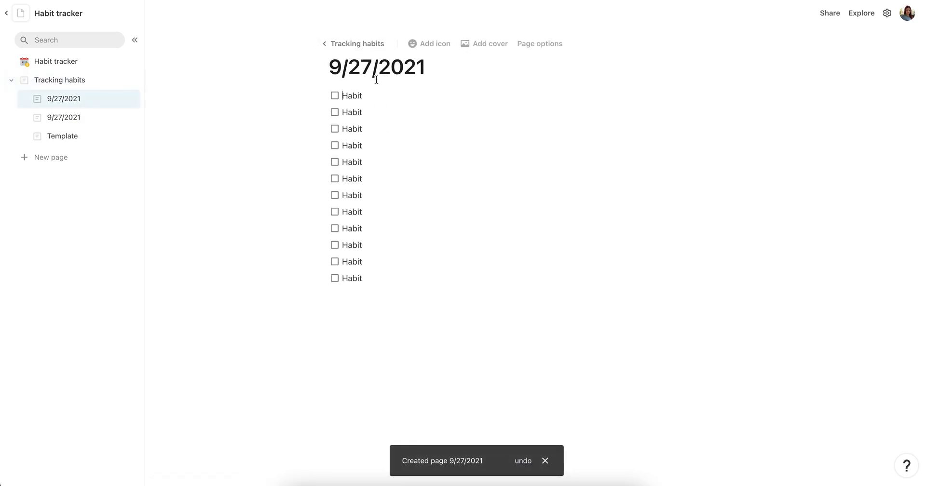
# Check off the first two habits on the new tracker page and change its title to 9/28/2021
pyautogui.moveTo(324, 67); pyautogui.dragTo(483, 68)
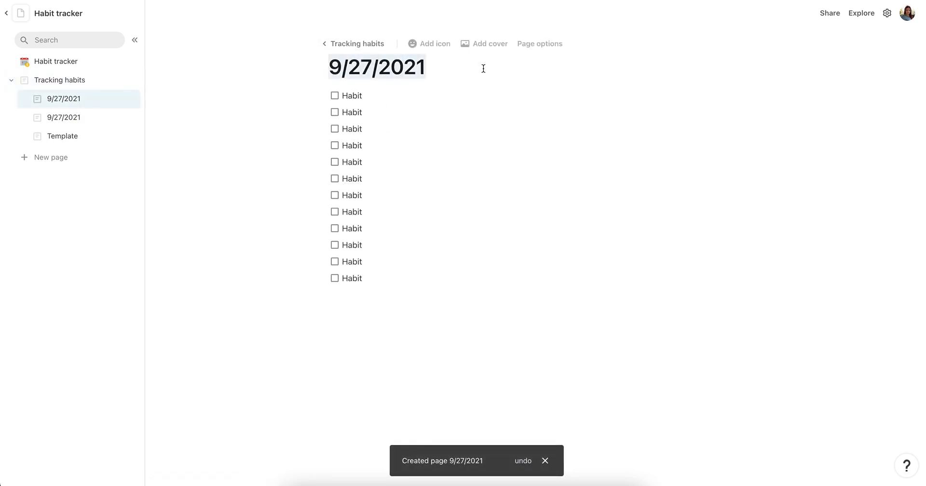
pyautogui.click(373, 67)
pyautogui.click(335, 95)
pyautogui.click(335, 112)
pyautogui.moveTo(360, 77); pyautogui.dragTo(370, 78)
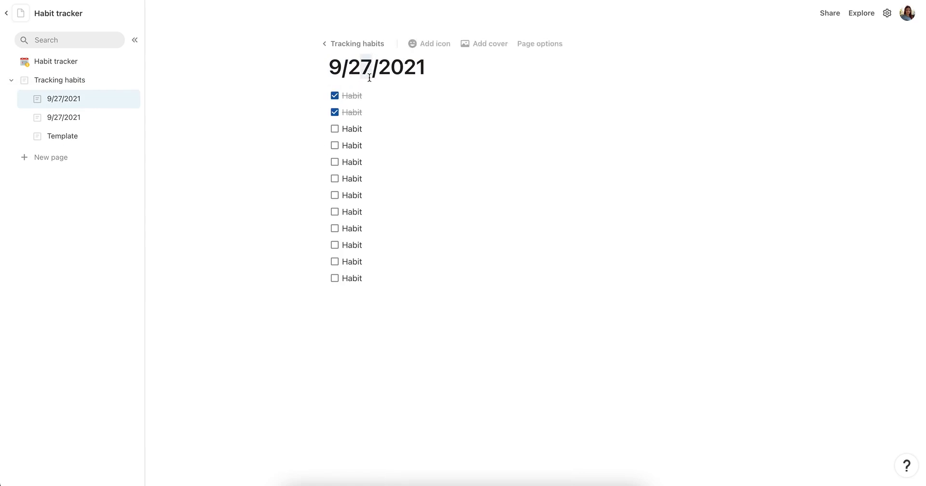
pyautogui.write('8')
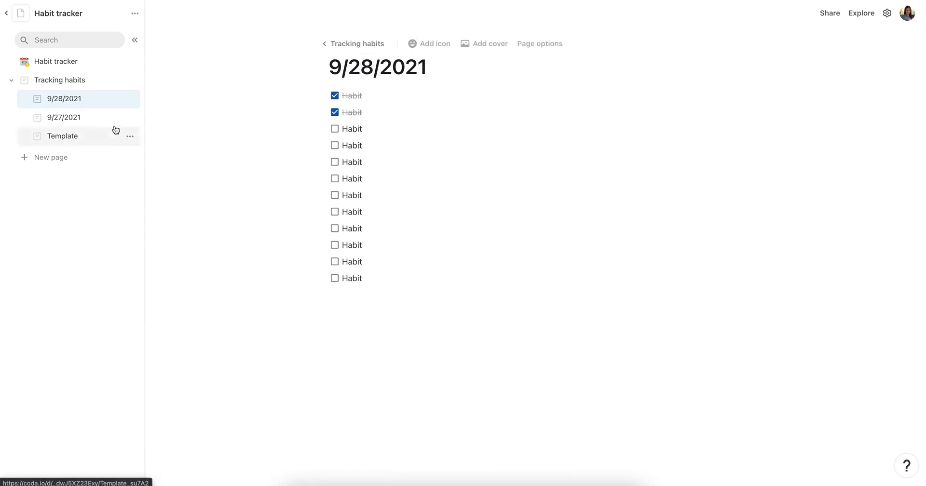
pyautogui.click(115, 121)
pyautogui.click(100, 107)
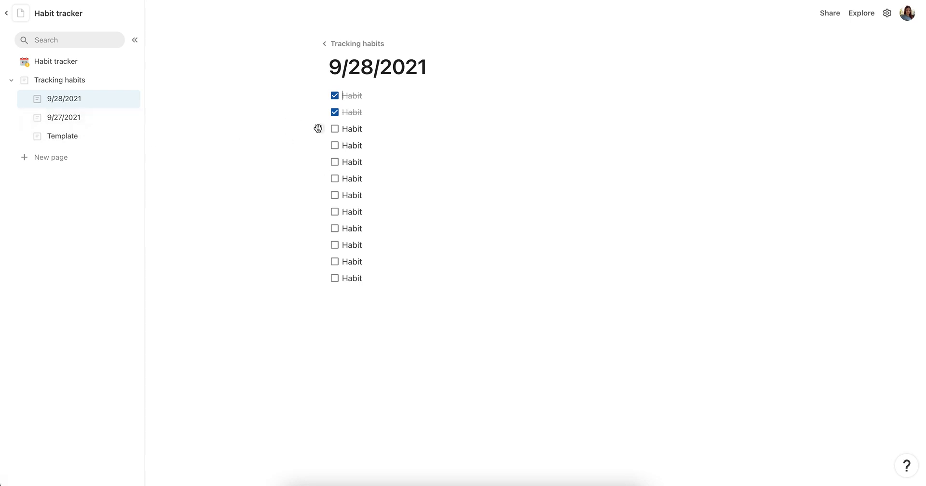
# Collapse the Tracking habits subpages and add a top-level page titled "Track my habits"
pyautogui.click(86, 85)
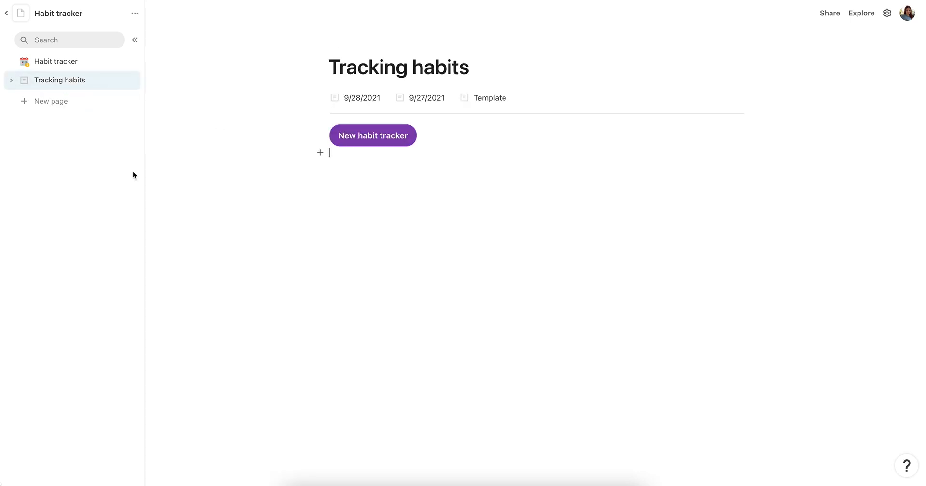
pyautogui.click(87, 107)
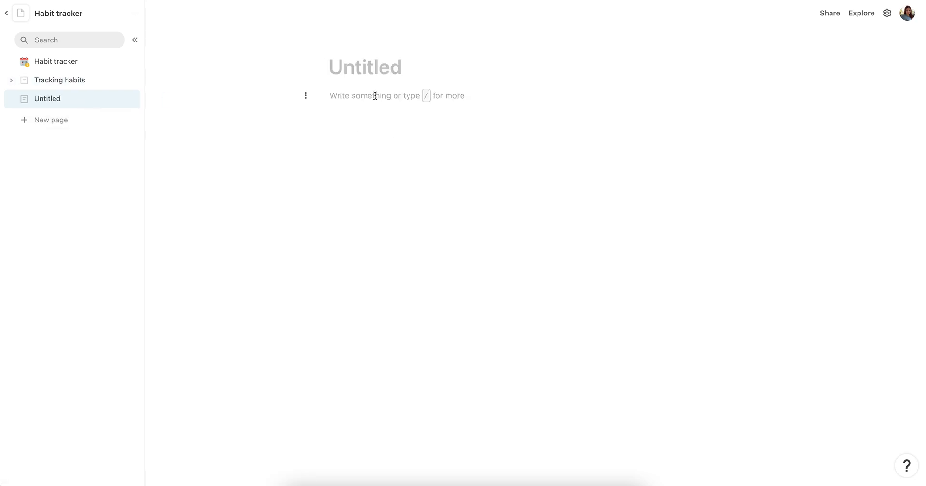
pyautogui.write('Track my ')
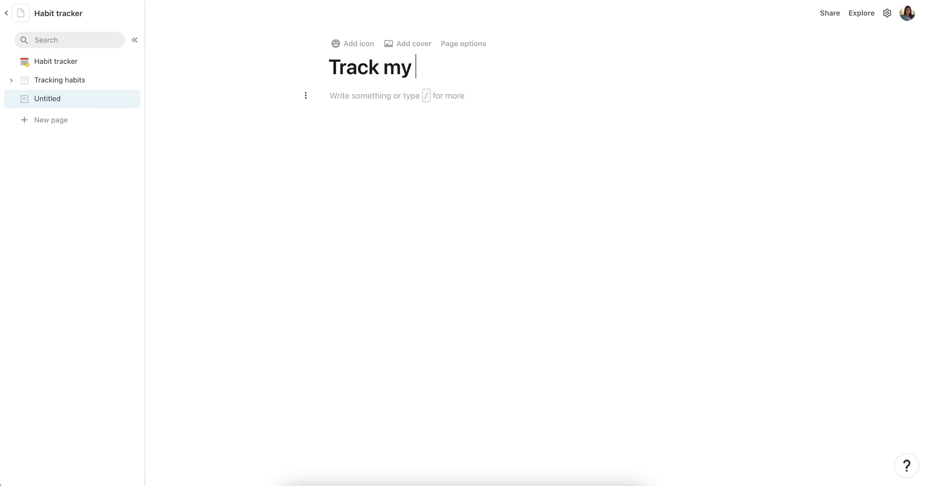
pyautogui.write('habits')
pyautogui.press('Return')
# Insert a blank table on the Track my habits page and rename its Name column to "Habit"
pyautogui.write('/ta')
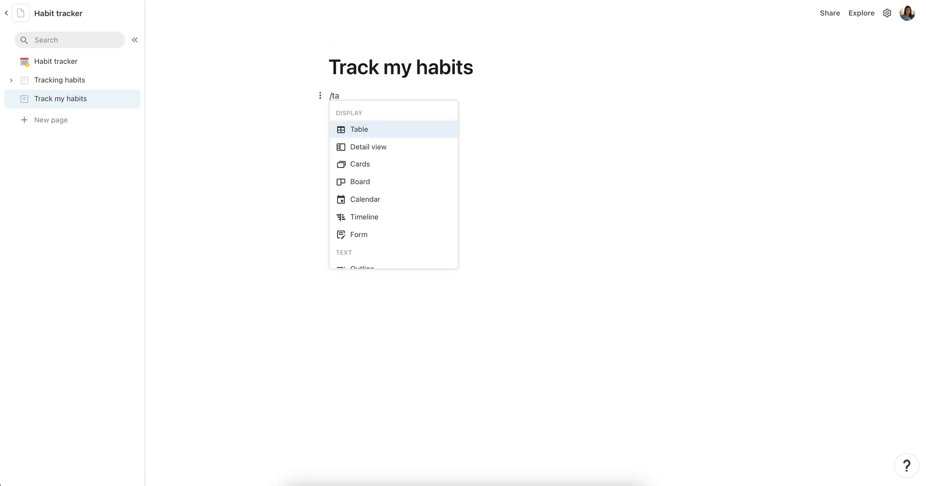
pyautogui.press('Return')
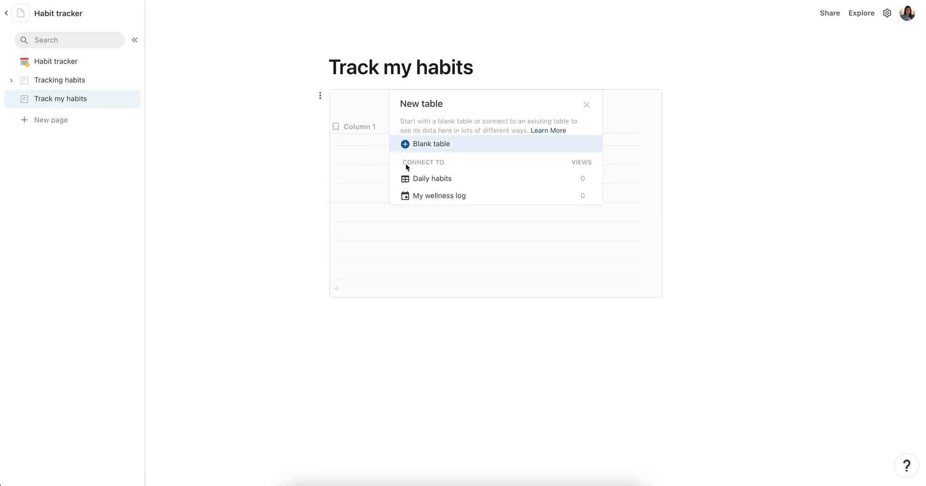
pyautogui.click(443, 147)
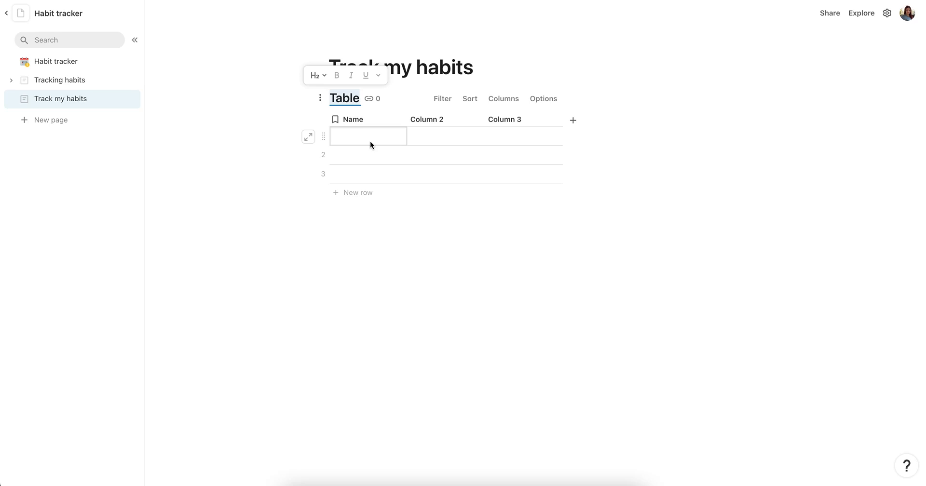
pyautogui.click(371, 145)
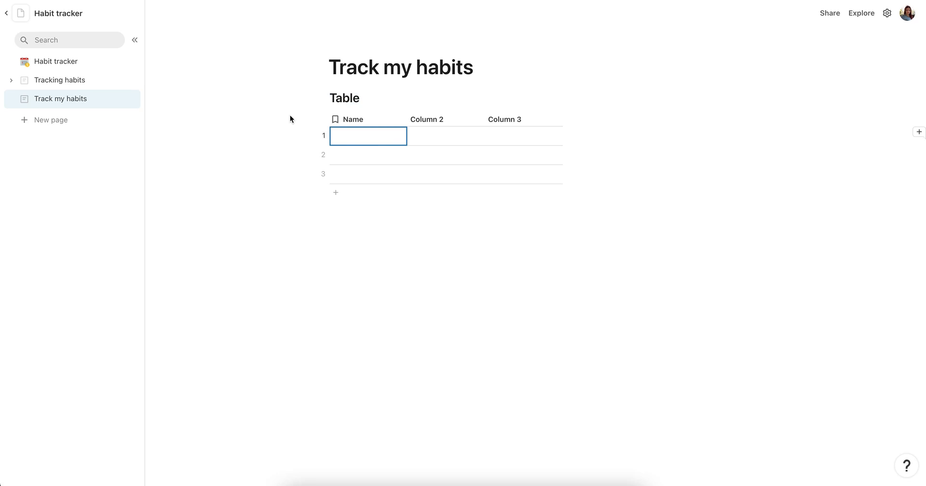
pyautogui.click(355, 121)
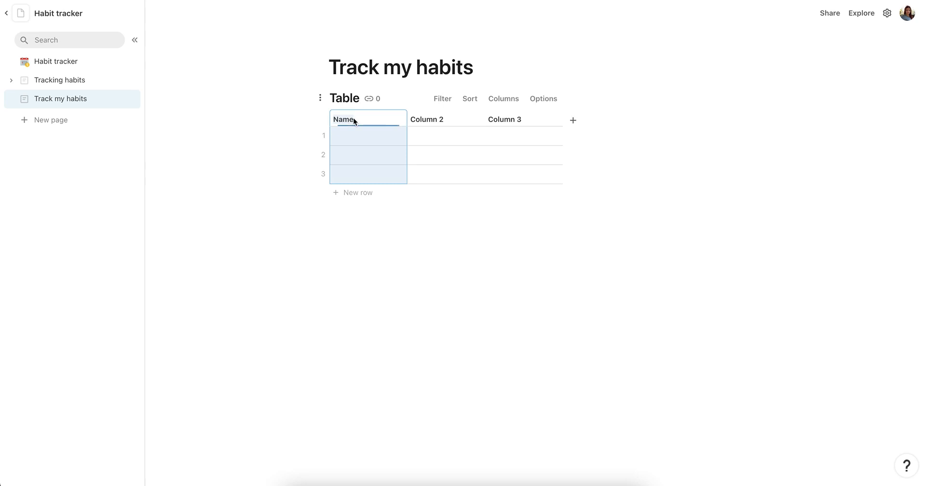
pyautogui.write('Habit')
# Enter "Drink enough water" and "Walk 10000 steps a day" in the first two rows, and widen the Habit column to fit
pyautogui.click(357, 135)
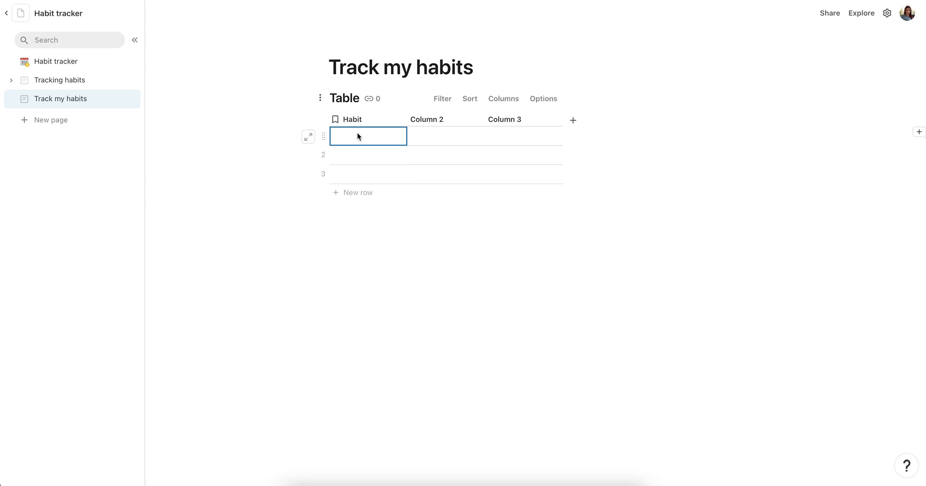
pyautogui.write('Drink enough water')
pyautogui.press('Return')
pyautogui.write('Walk 10000 steps a day')
pyautogui.click(445, 135)
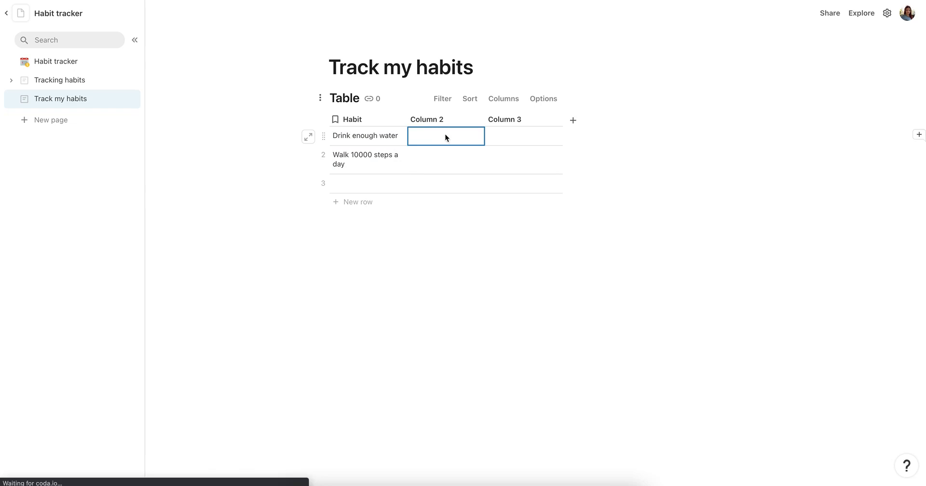
pyautogui.moveTo(407, 119); pyautogui.dragTo(435, 120)
# Add the habits "Meditate" and "Do yoga" as the third and fourth rows of the table
pyautogui.click(384, 173)
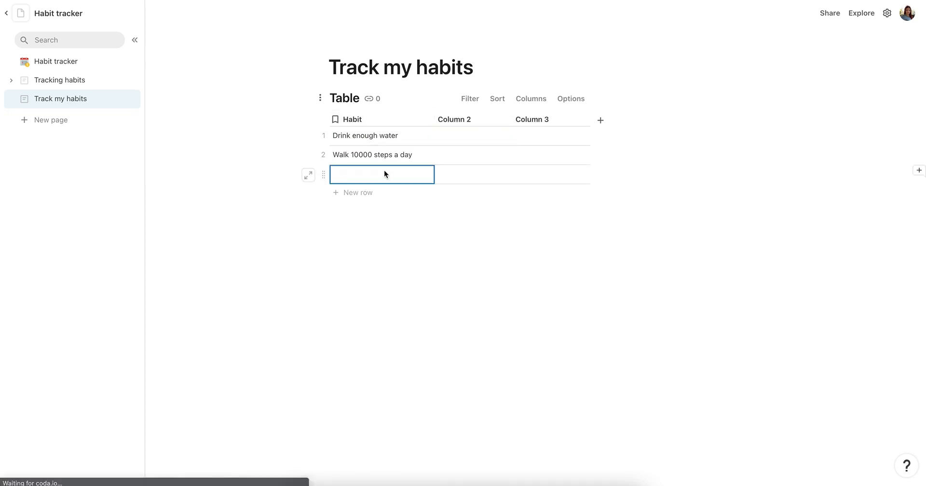
pyautogui.write('Meditate')
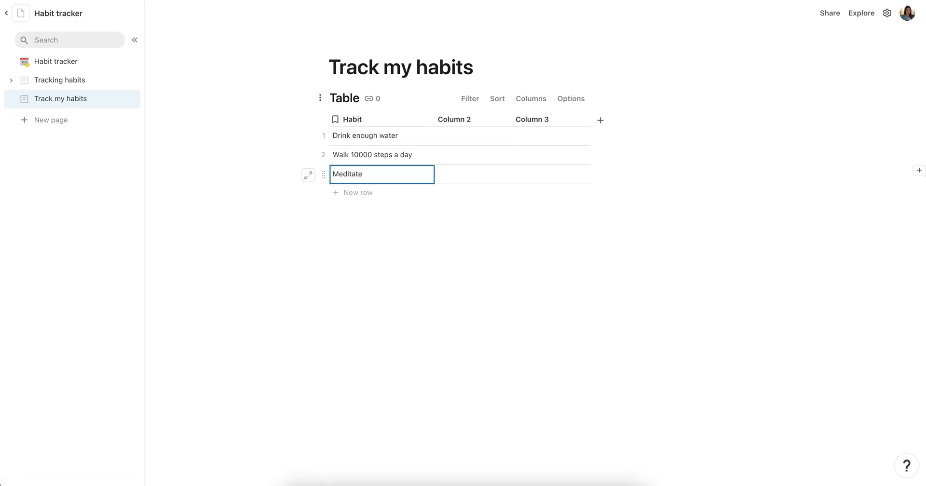
pyautogui.press('Return')
pyautogui.write('Do yog')
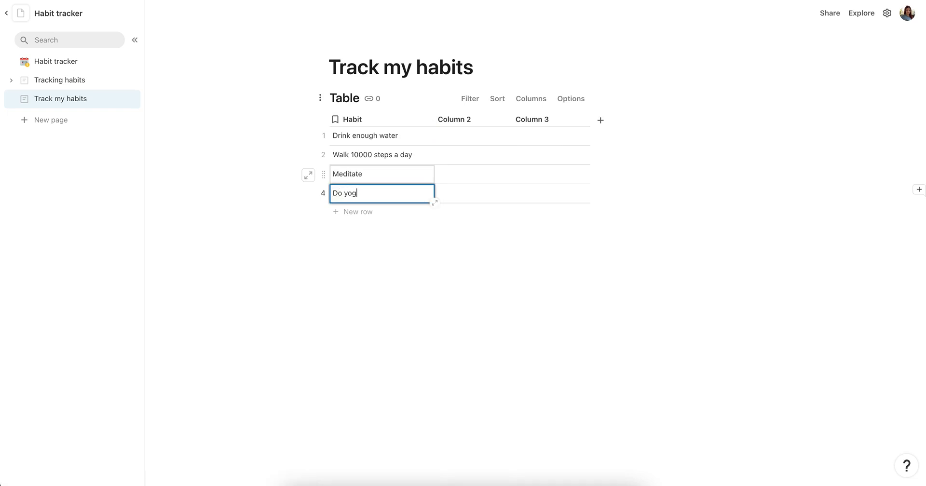
pyautogui.click(453, 137)
pyautogui.click(370, 142)
pyautogui.click(402, 201)
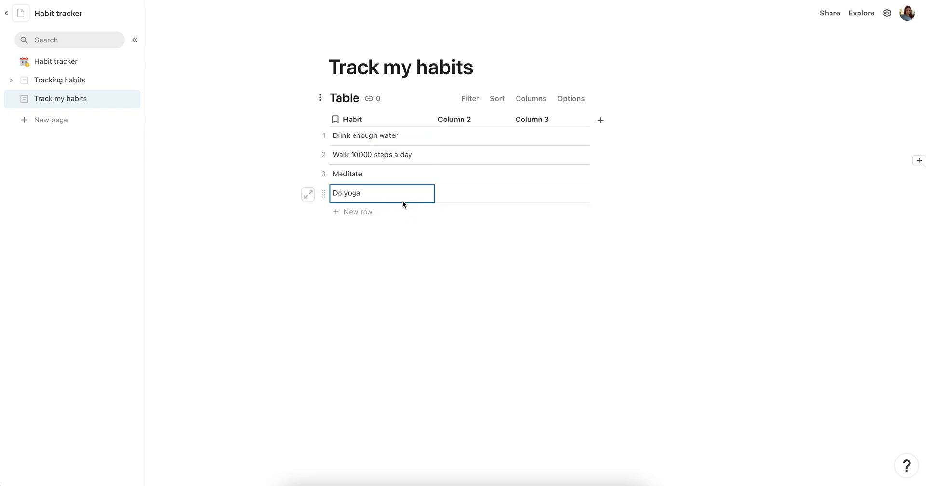
pyautogui.click(453, 121)
pyautogui.click(539, 119)
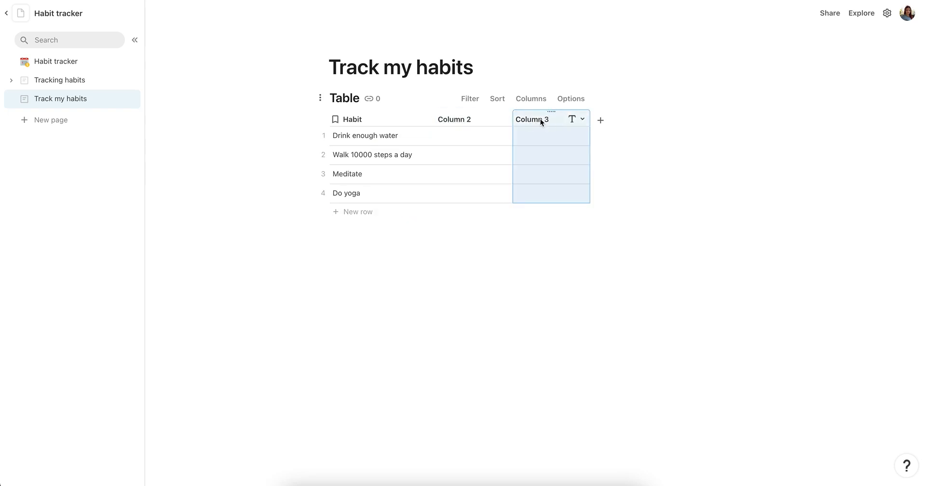
pyautogui.click(466, 118)
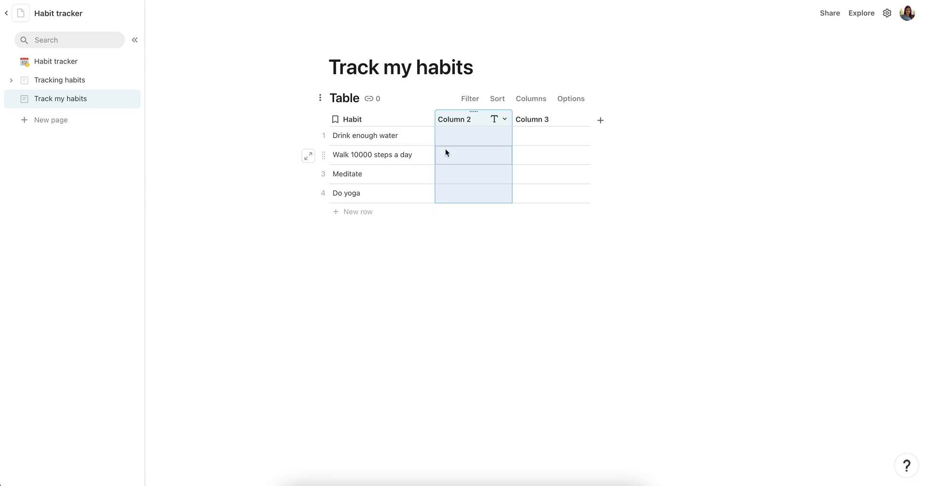
pyautogui.click(58, 82)
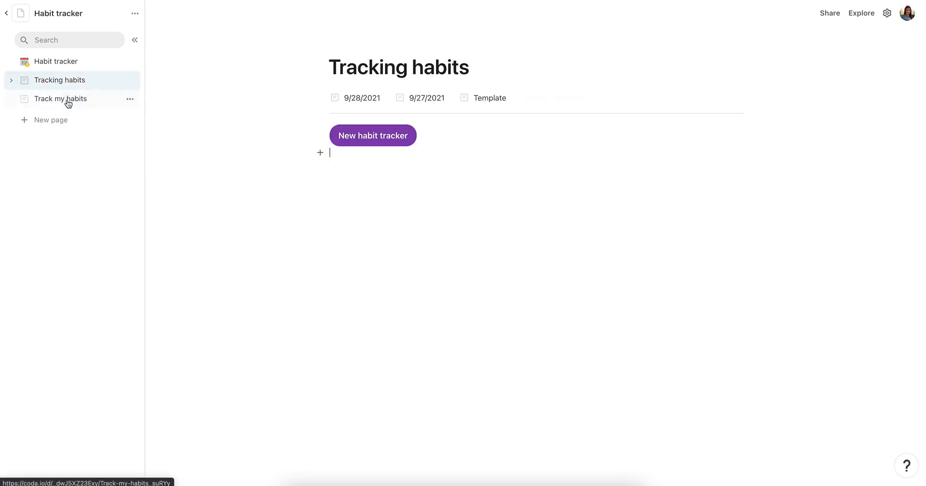
# On the Track my habits page, rename the table's two blank columns "1" and "2"
pyautogui.click(69, 101)
pyautogui.doubleClick(449, 119)
pyautogui.write('1')
pyautogui.doubleClick(530, 120)
pyautogui.write('2')
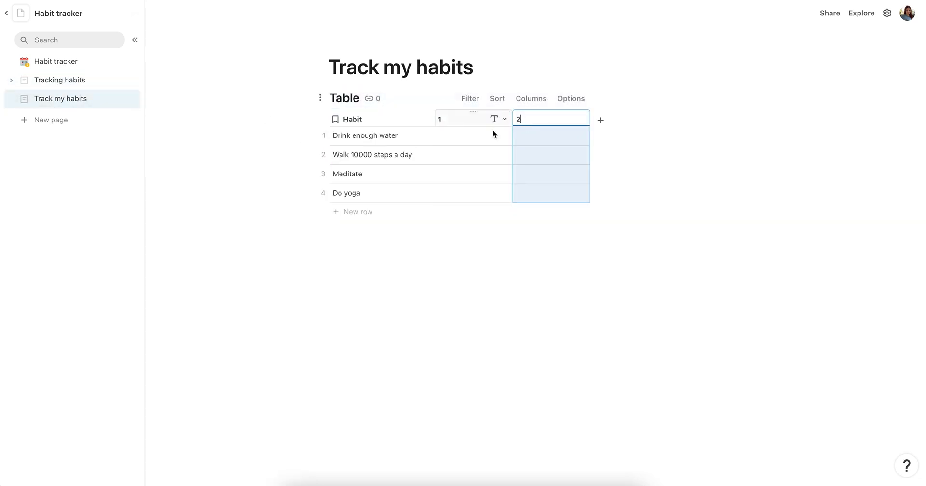
# Change the type of column "1" to Checkbox and narrow the column to about half its width
pyautogui.click(500, 126)
pyautogui.click(503, 119)
pyautogui.click(523, 133)
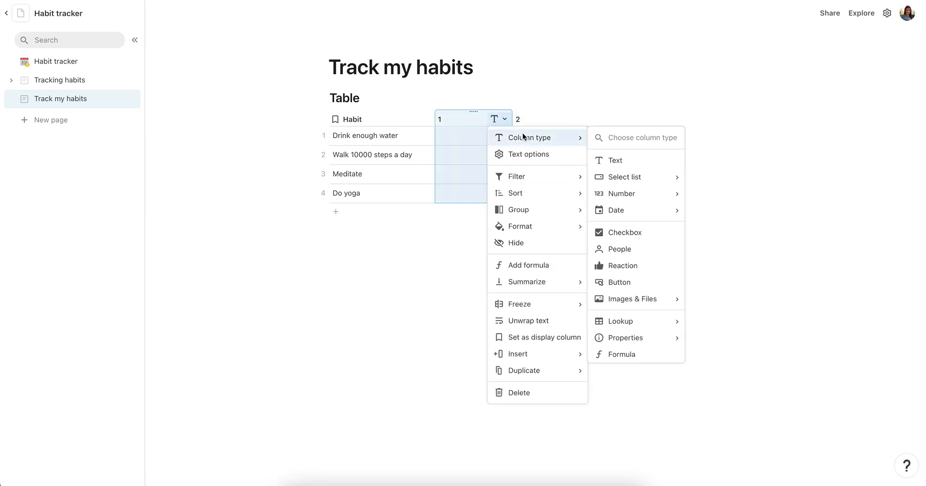
pyautogui.click(622, 232)
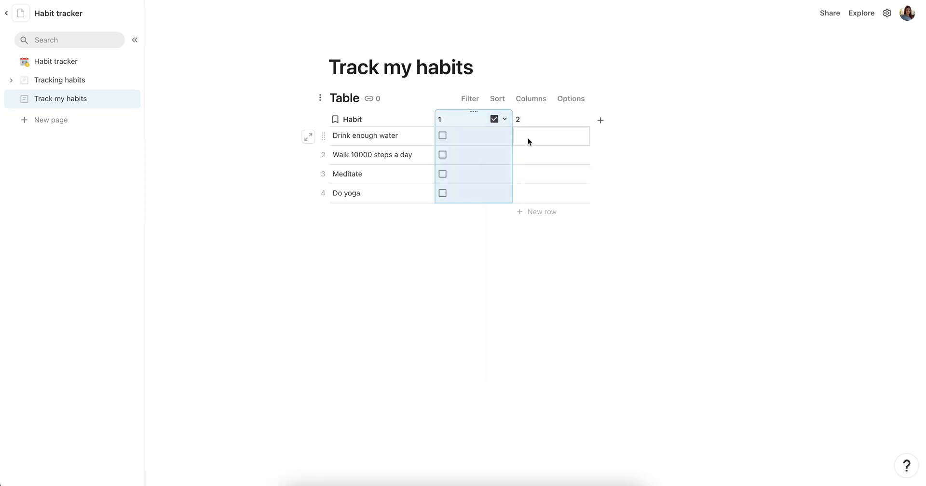
pyautogui.moveTo(511, 120); pyautogui.dragTo(472, 125)
# Delete the blank column "2" and replace it with a duplicate of checkbox column "1" on its right side, named "2"
pyautogui.click(503, 119)
pyautogui.press('BackSpace')
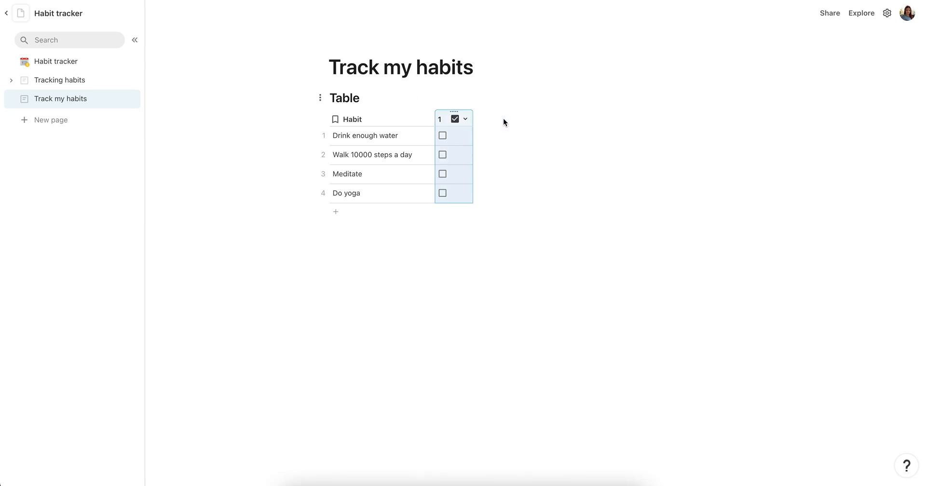
pyautogui.click(463, 119)
pyautogui.moveTo(516, 355)
pyautogui.click(583, 354)
pyautogui.click(478, 119)
pyautogui.write('2')
pyautogui.click(497, 143)
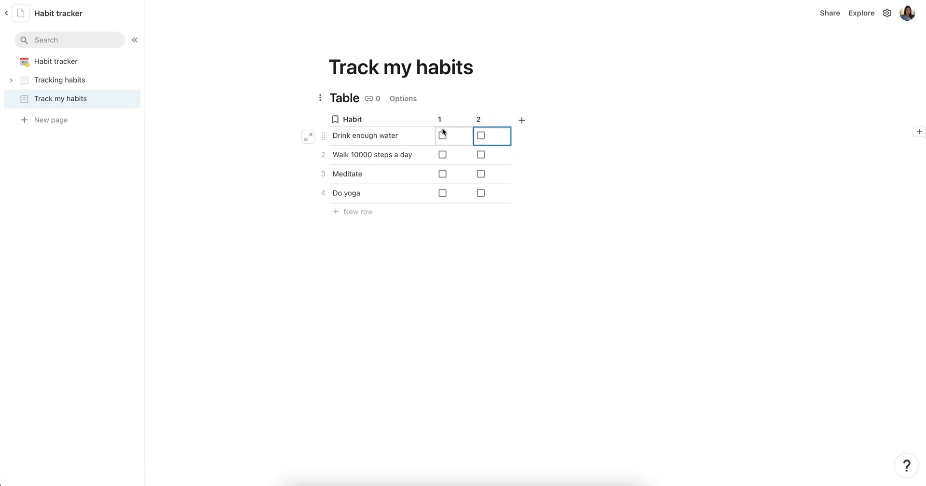
# Freeze the table's first column, Habit
pyautogui.rightClick(380, 120)
pyautogui.moveTo(418, 302)
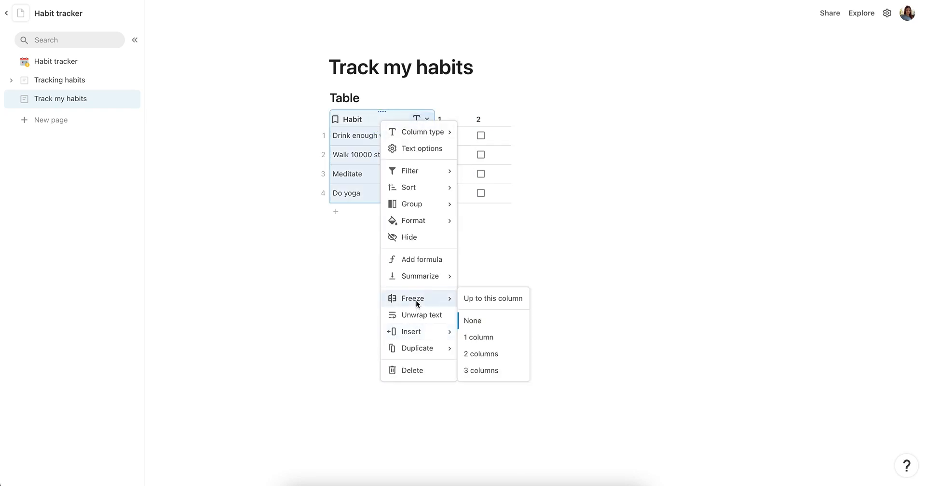
pyautogui.click(482, 337)
# Add eight more columns to the end of the habits table, keeping their default names and type
pyautogui.click(522, 120)
pyautogui.click(600, 120)
pyautogui.click(677, 120)
pyautogui.click(755, 120)
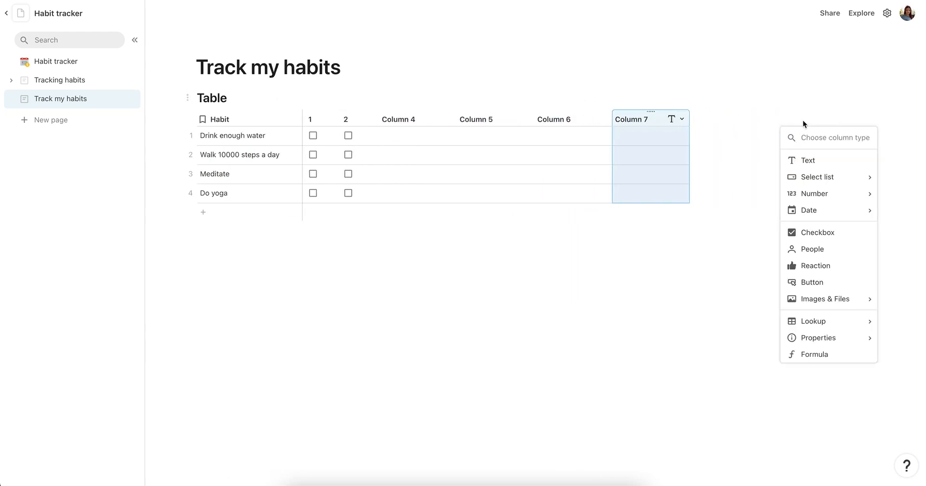
pyautogui.click(700, 120)
pyautogui.click(778, 120)
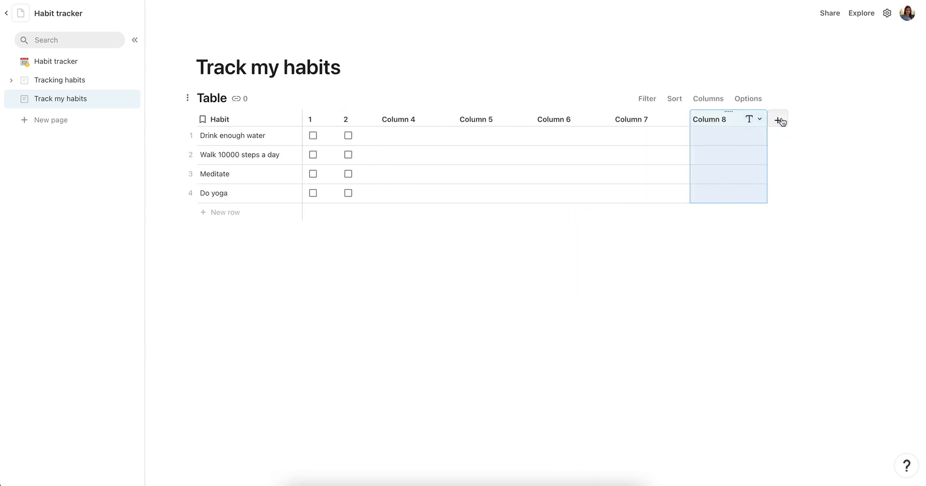
pyautogui.click(856, 119)
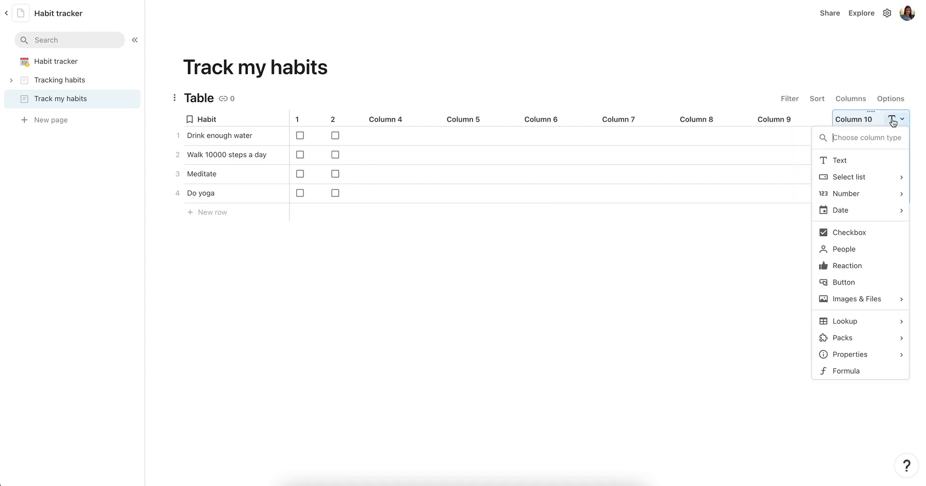
pyautogui.click(791, 135)
pyautogui.click(847, 120)
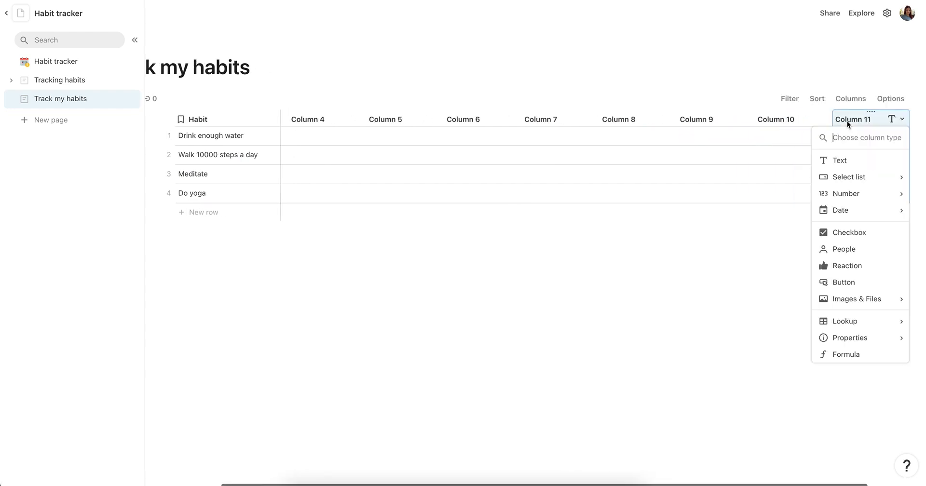
pyautogui.click(561, 139)
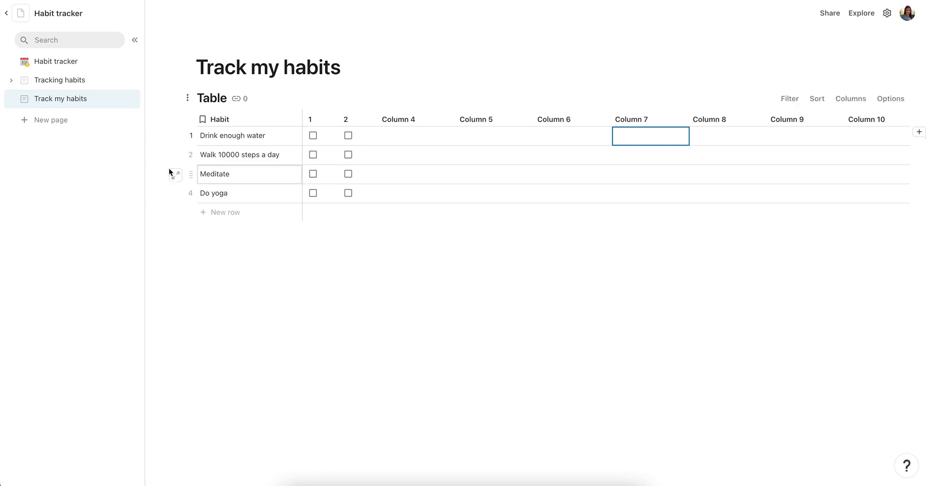
# On the Tracking habits page, insert a Duplicate page button on a new line below the New habit tracker button
pyautogui.click(84, 88)
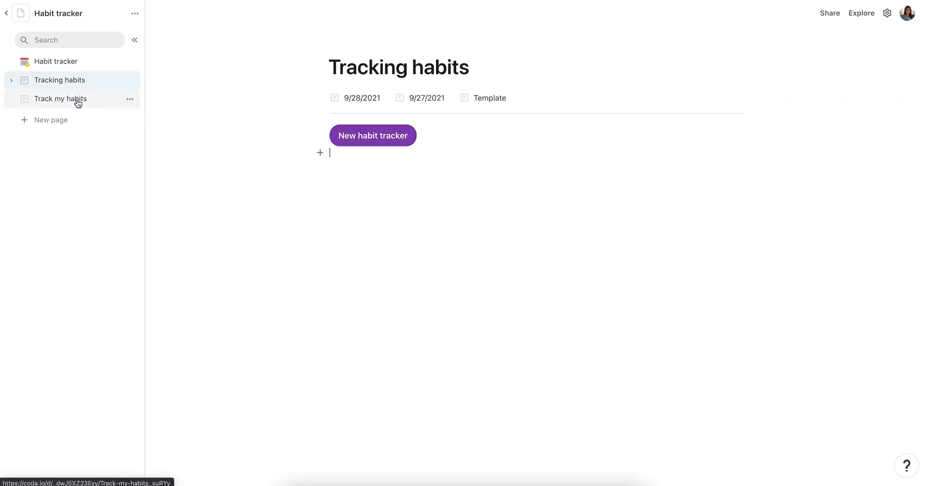
pyautogui.press('Return')
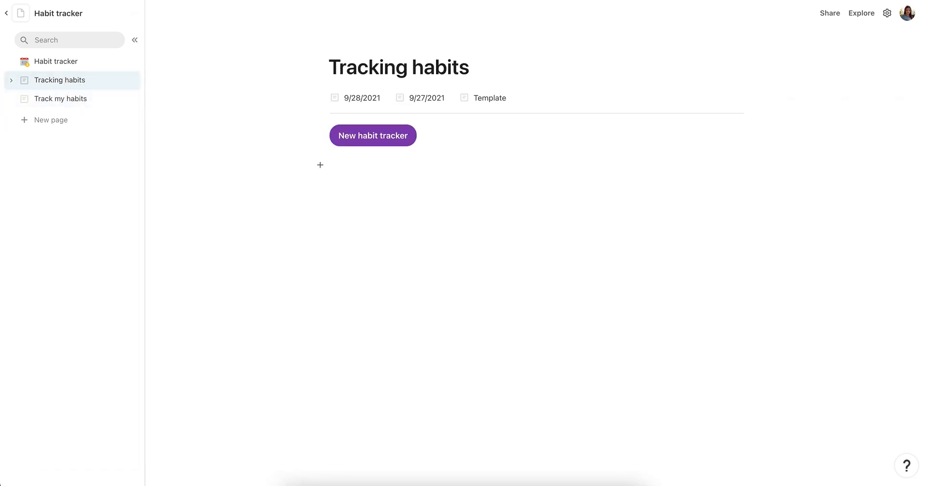
pyautogui.write('/b')
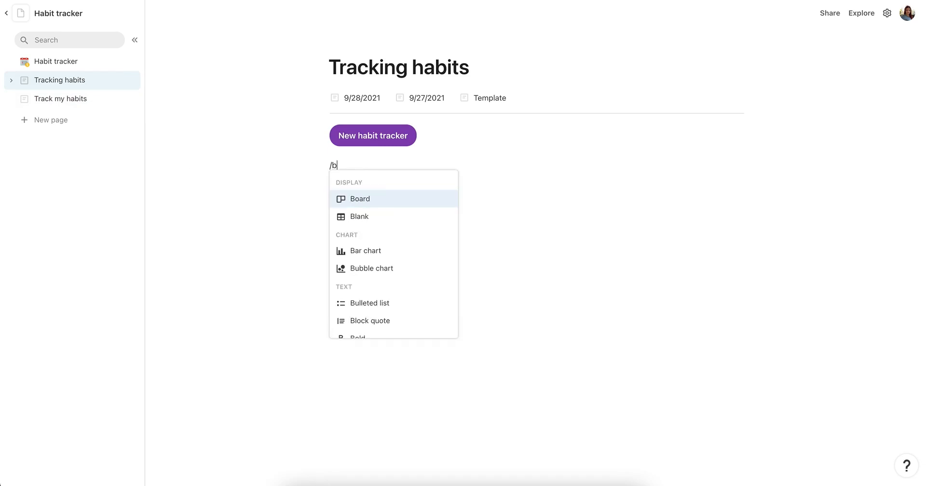
pyautogui.press('BackSpace')
pyautogui.write('du')
pyautogui.press('Return')
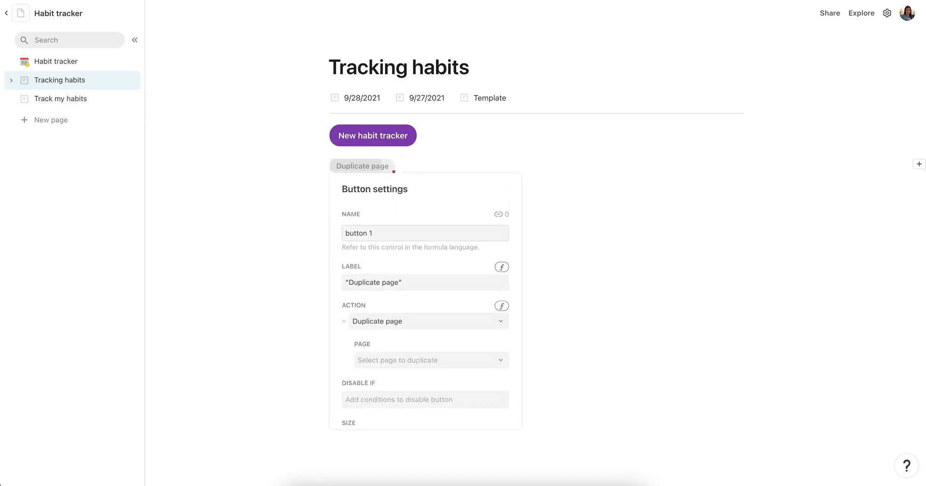
# Name the new button "Monthly tracker" and set its label to "Create new monthly tracker"
pyautogui.click(376, 235)
pyautogui.write('Monthly tracker')
pyautogui.press('Return')
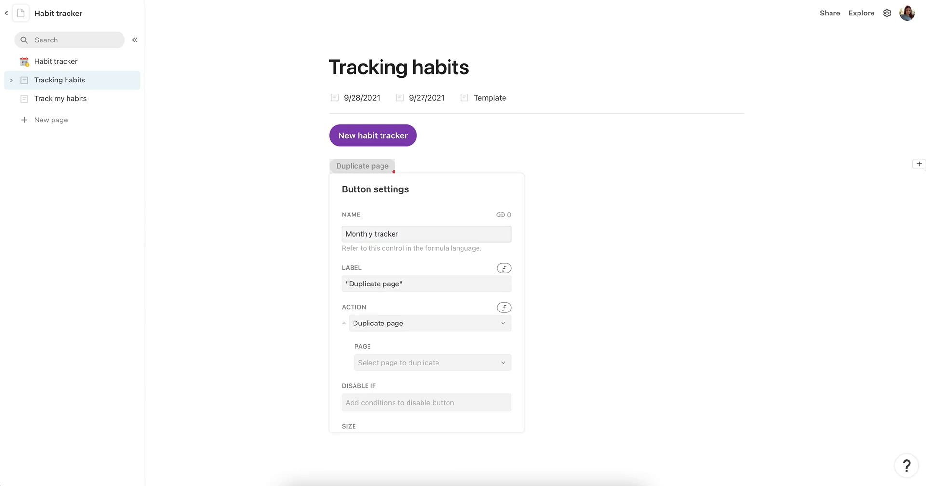
pyautogui.click(381, 323)
pyautogui.click(344, 328)
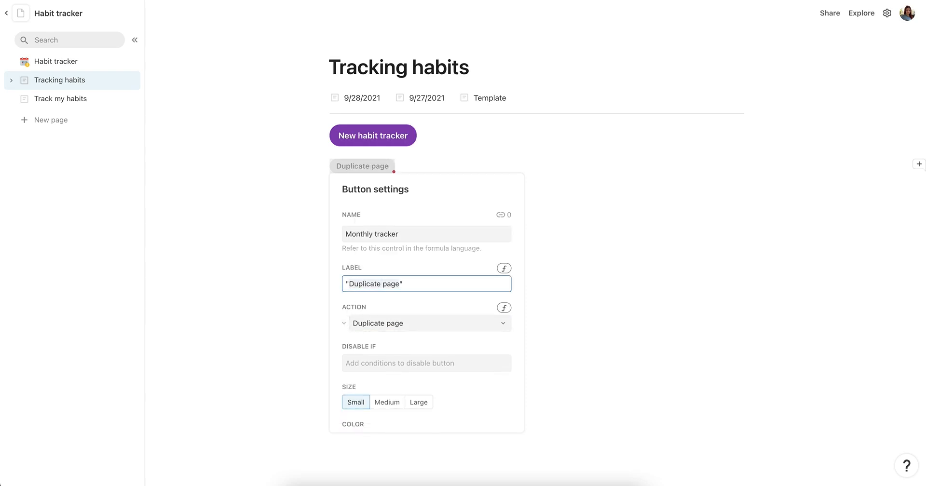
pyautogui.write('Create new monthly tracker')
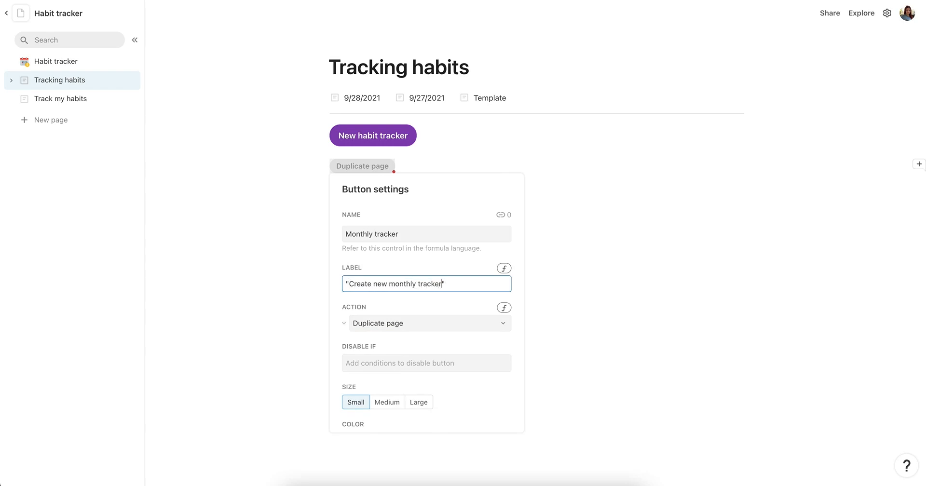
# Set the monthly tracker button's size to Large and its color to green
pyautogui.scroll(-3, 376, 372)
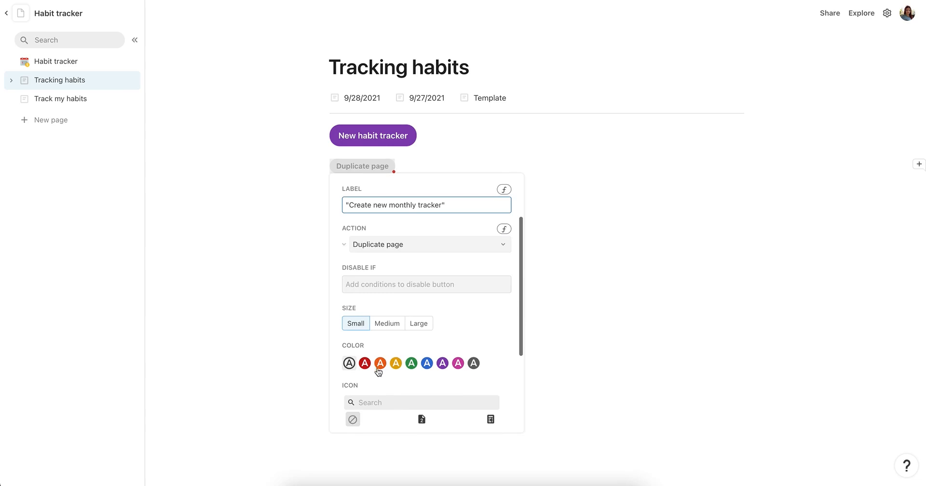
pyautogui.click(418, 323)
pyautogui.click(412, 372)
# Choose Track my habits as the page that the monthly tracker button duplicates, and close the button settings
pyautogui.scroll(4, 392, 260)
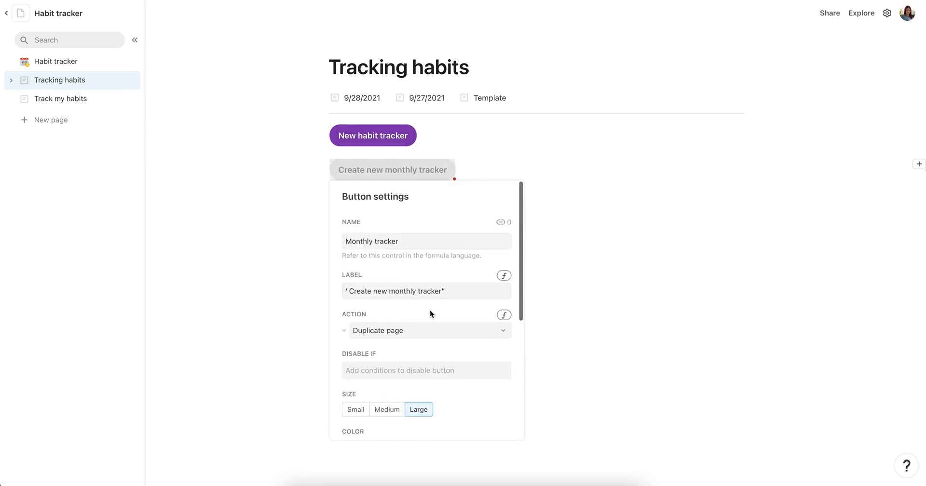
pyautogui.click(345, 331)
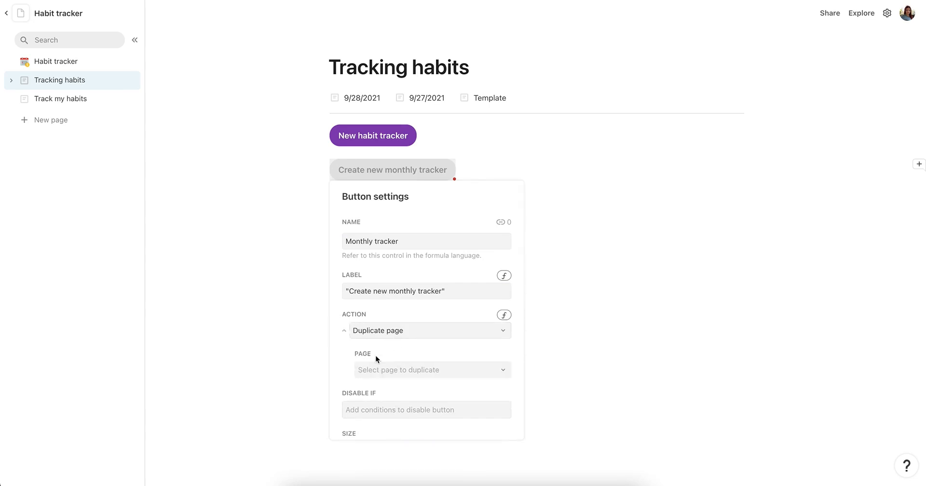
pyautogui.click(387, 370)
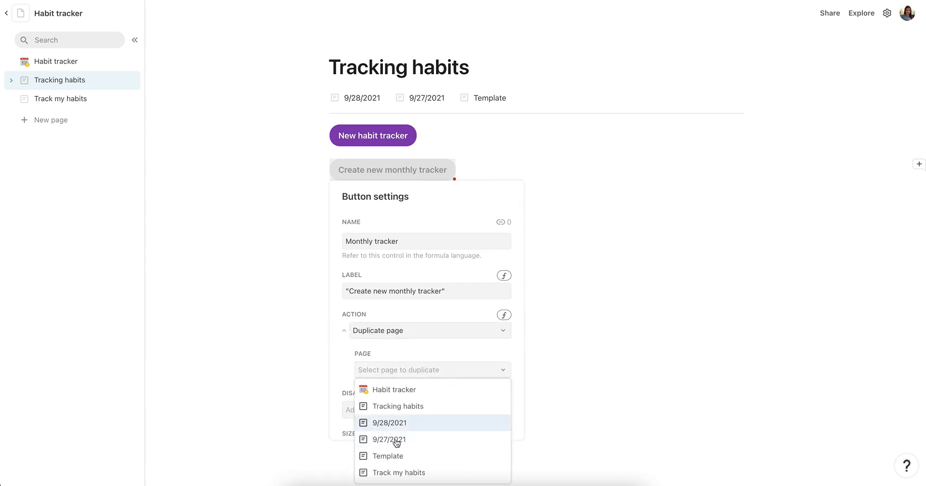
pyautogui.click(403, 473)
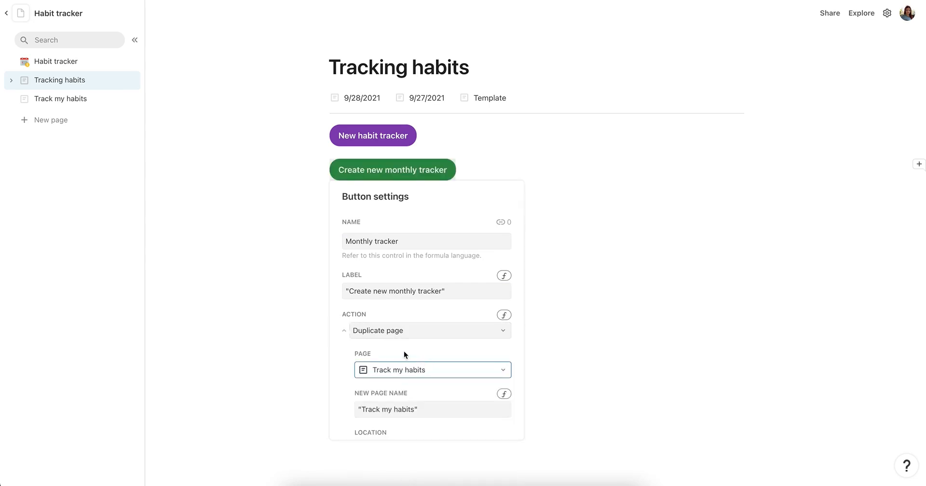
pyautogui.scroll(-10, 404, 351)
pyautogui.scroll(-3, 417, 376)
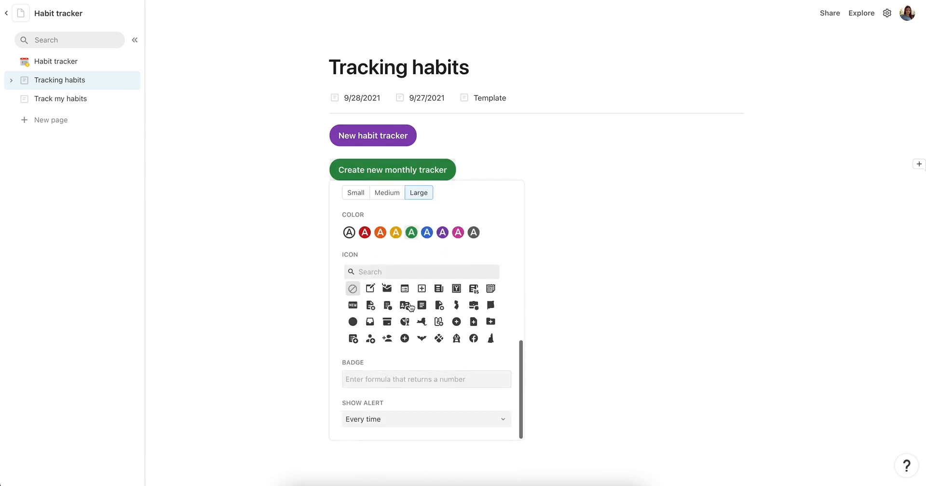
pyautogui.click(287, 225)
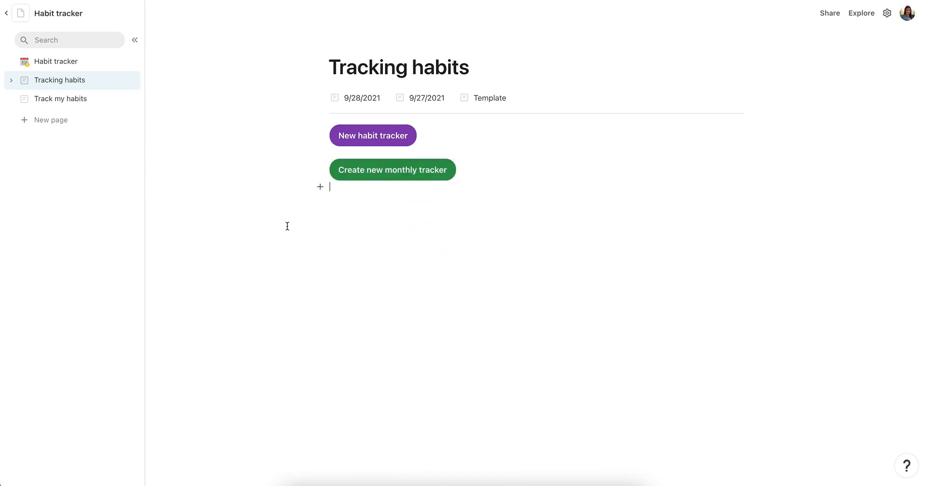
# Reopen the monthly tracker button's settings and clear its new page name
pyautogui.click(364, 176)
pyautogui.scroll(-2, 408, 347)
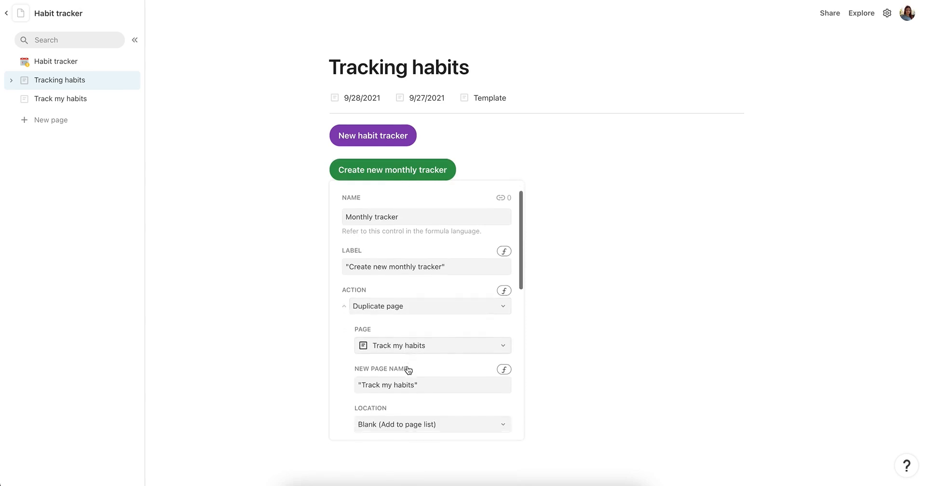
pyautogui.click(363, 360)
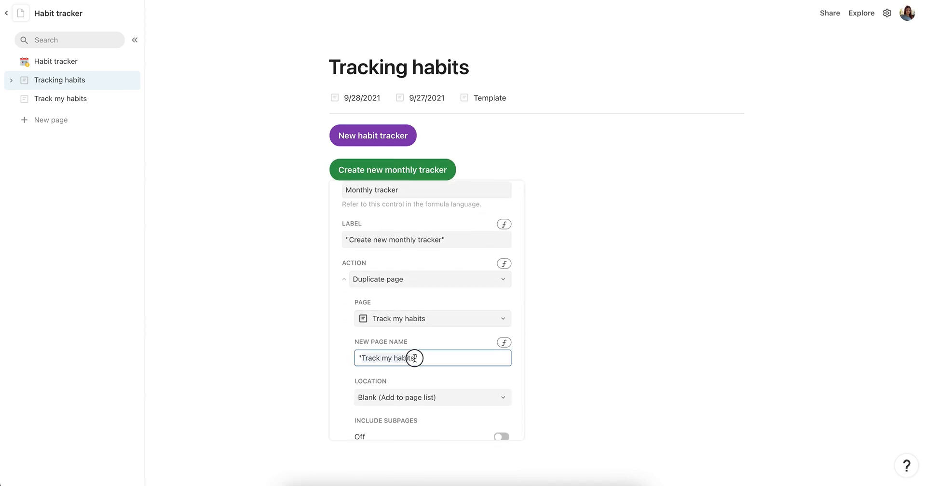
pyautogui.press('BackSpace')
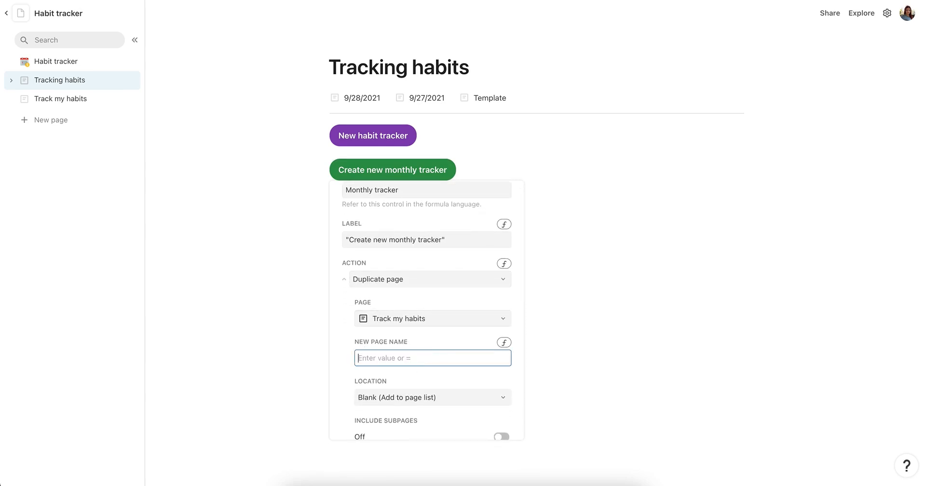
pyautogui.write('to')
pyautogui.press('BackSpace')
pyautogui.press('BackSpace')
pyautogui.write('toda')
pyautogui.press('super+a')
# Set the button's new page name to the formula Today().MonthName() and close the settings
pyautogui.write('=')
pyautogui.press('super+a')
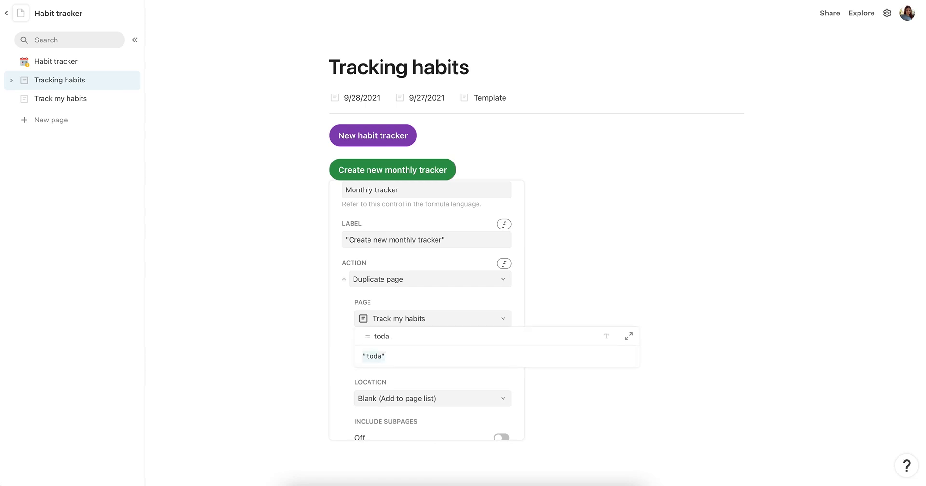
pyautogui.press('BackSpace')
pyautogui.write('Today()')
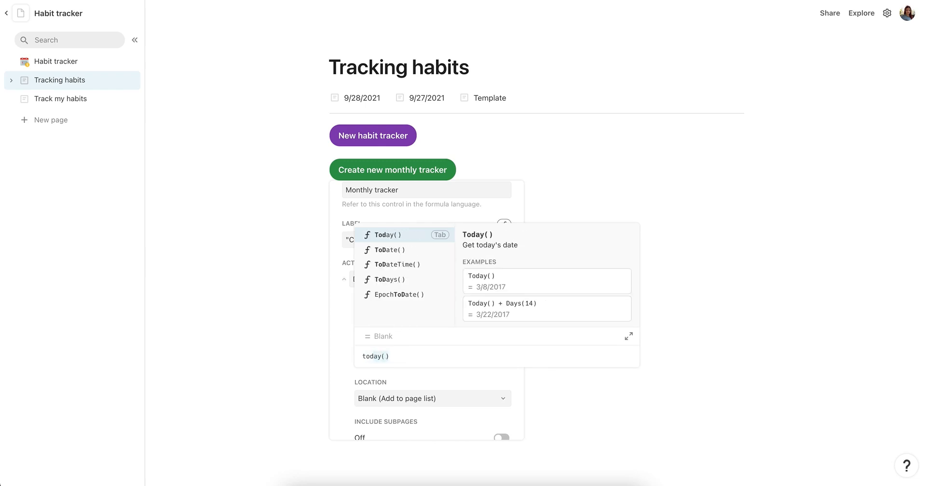
pyautogui.press('Tab')
pyautogui.write('.MonthName()month')
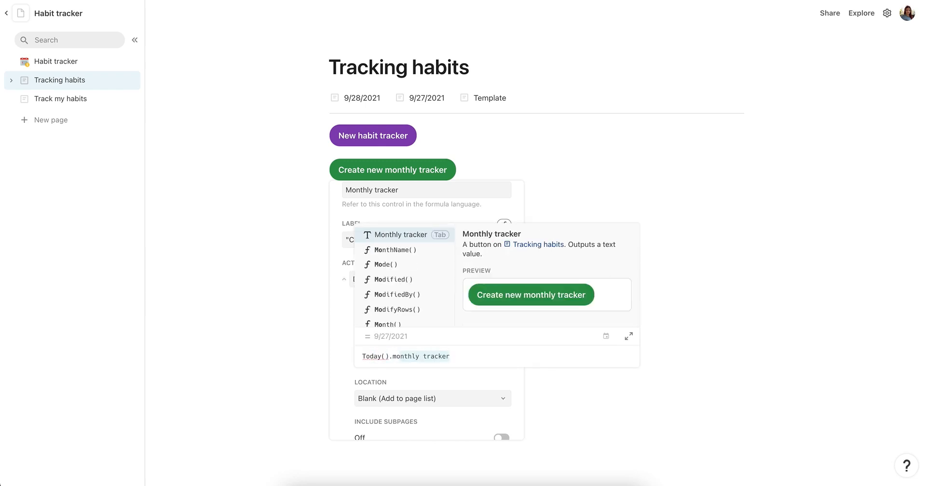
pyautogui.press('Down')
pyautogui.press('Tab')
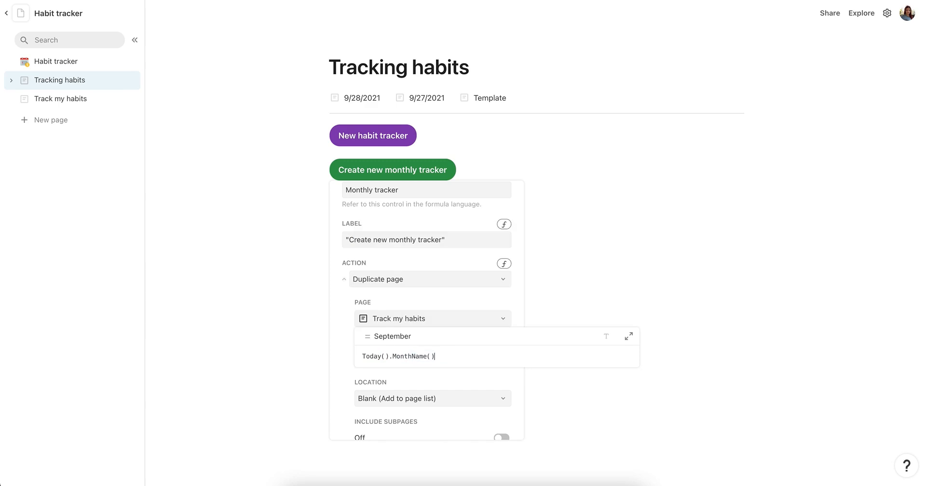
pyautogui.press('Return')
pyautogui.click(283, 223)
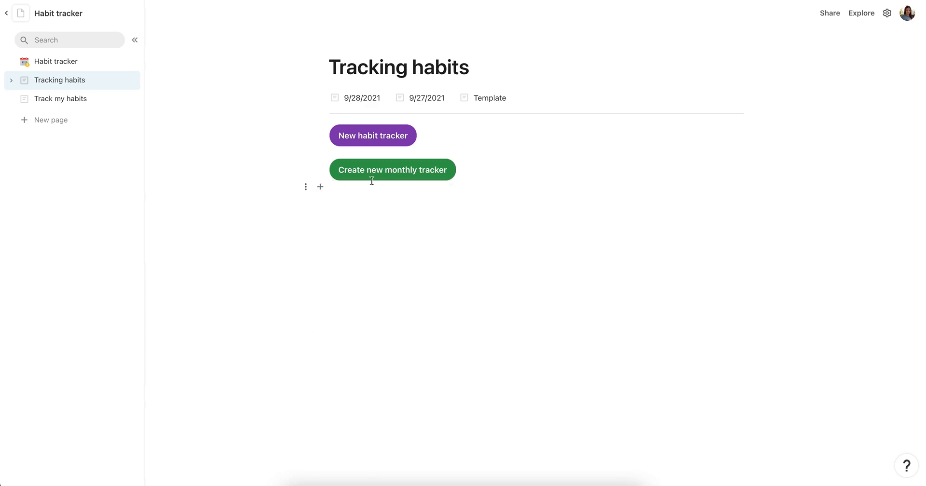
# Run the Create new monthly tracker button and nest the resulting September page under Track my habits
pyautogui.click(373, 176)
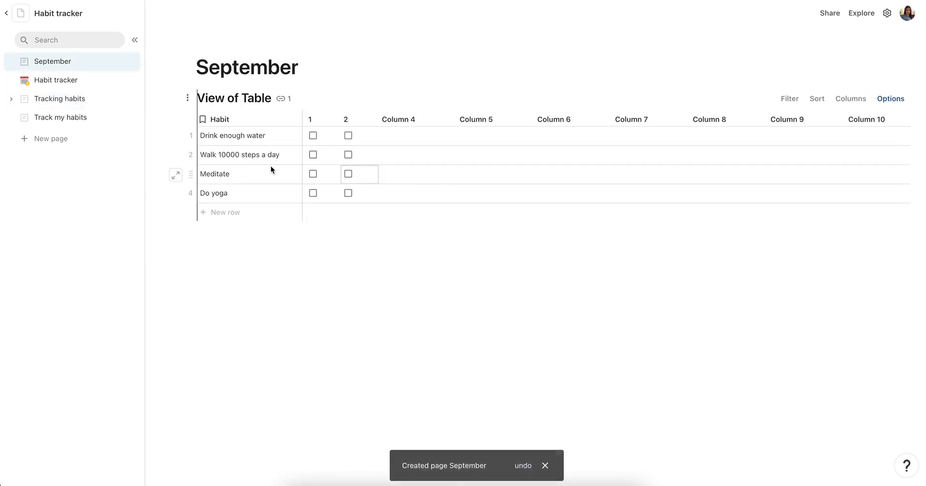
pyautogui.moveTo(52, 64); pyautogui.dragTo(70, 117)
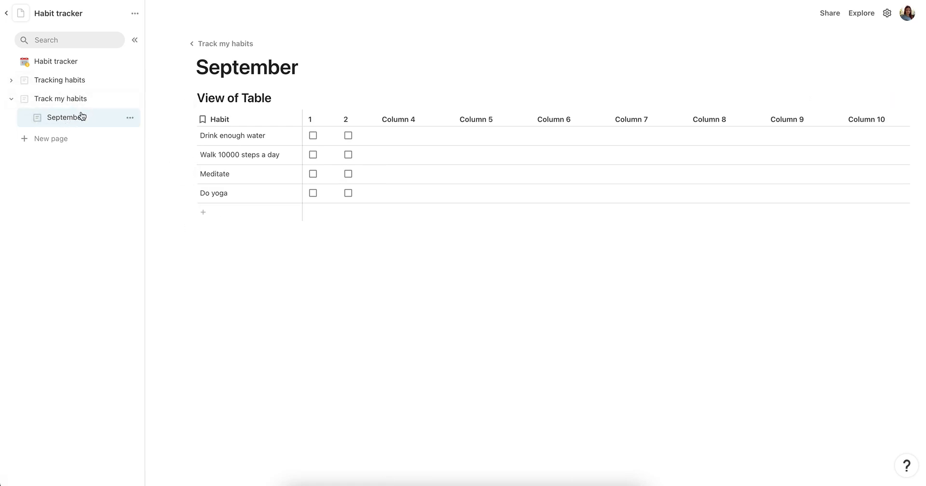
# Retitle the table view on the September page as September Habit Tracker
pyautogui.doubleClick(222, 72)
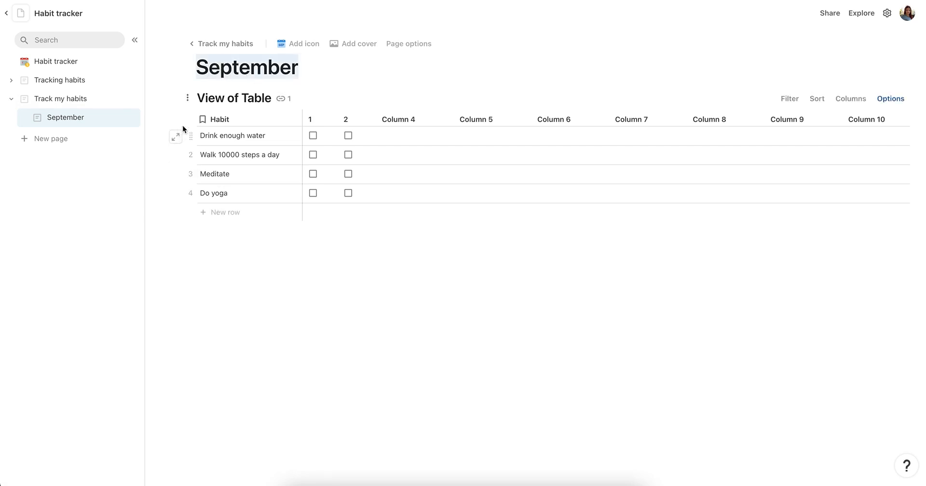
pyautogui.tripleClick(245, 98)
pyautogui.write('Habi')
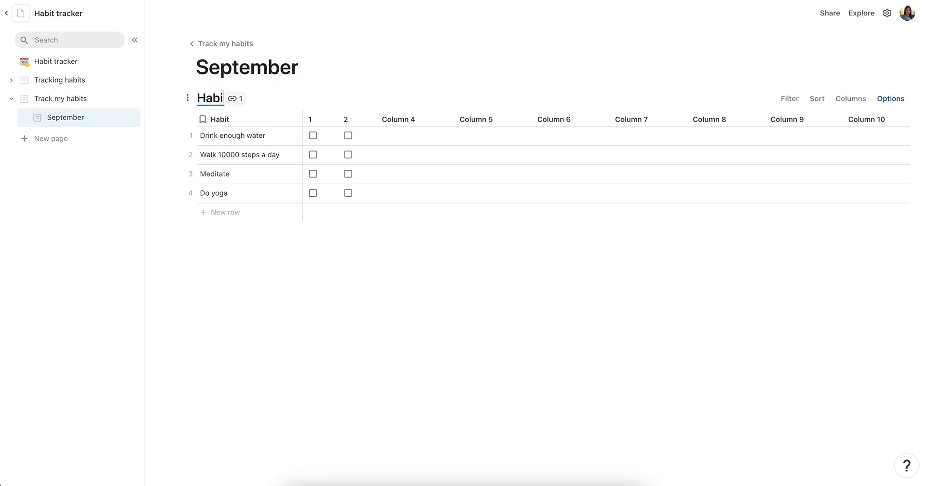
pyautogui.write('ts')
pyautogui.press('super+Left')
pyautogui.write('September')
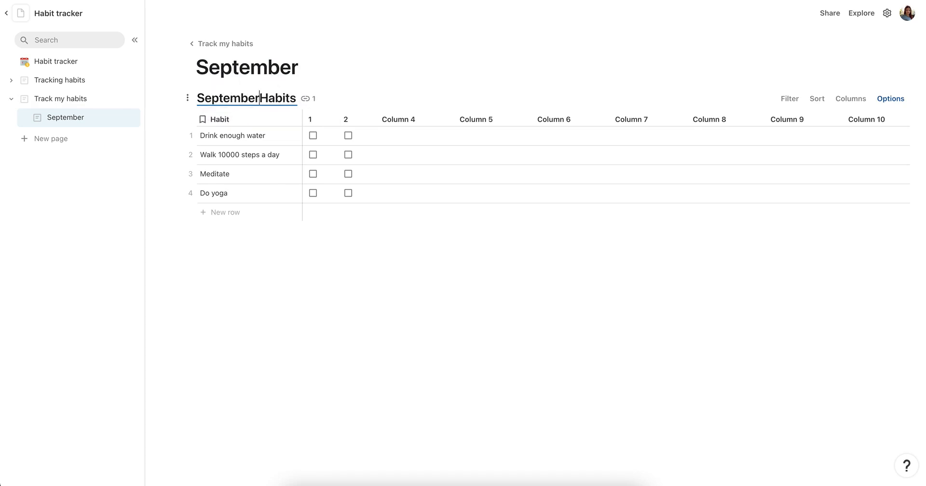
pyautogui.press('super+Right')
pyautogui.press('BackSpace')
pyautogui.write('Tracker')
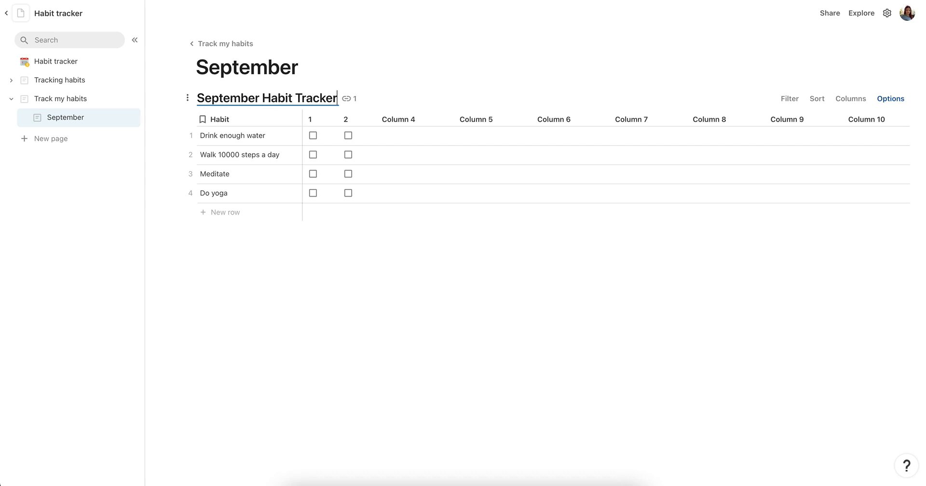
pyautogui.click(363, 137)
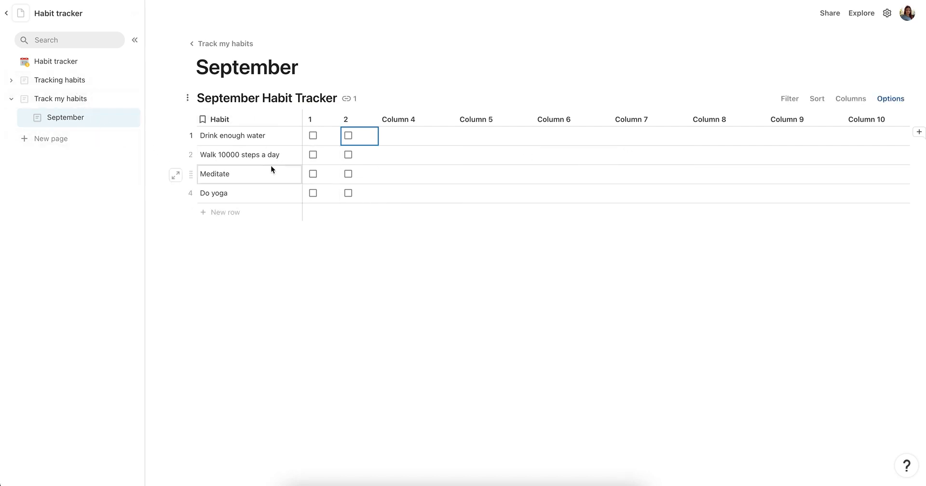
pyautogui.hscroll(3, 334, 153)
pyautogui.hscroll(-3, 334, 152)
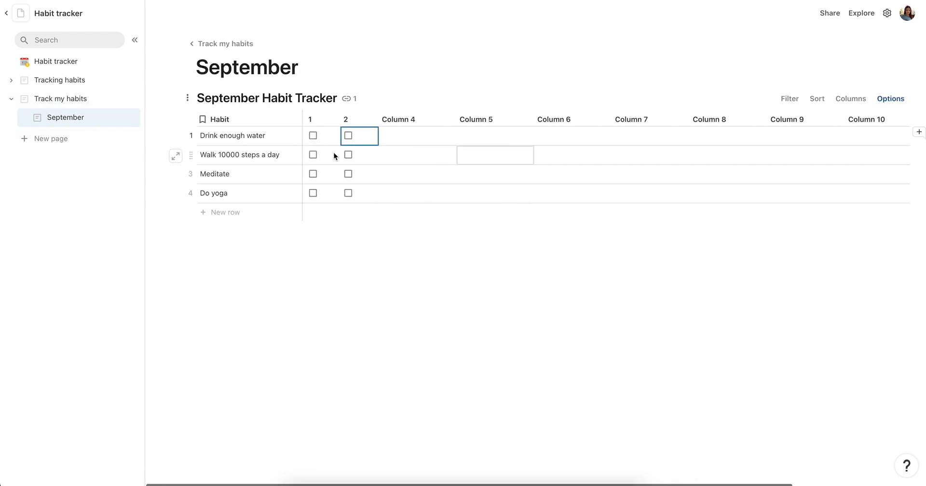
# Collapse the Track my habits section, open the Habit tracker page and view the available templates
pyautogui.click(90, 102)
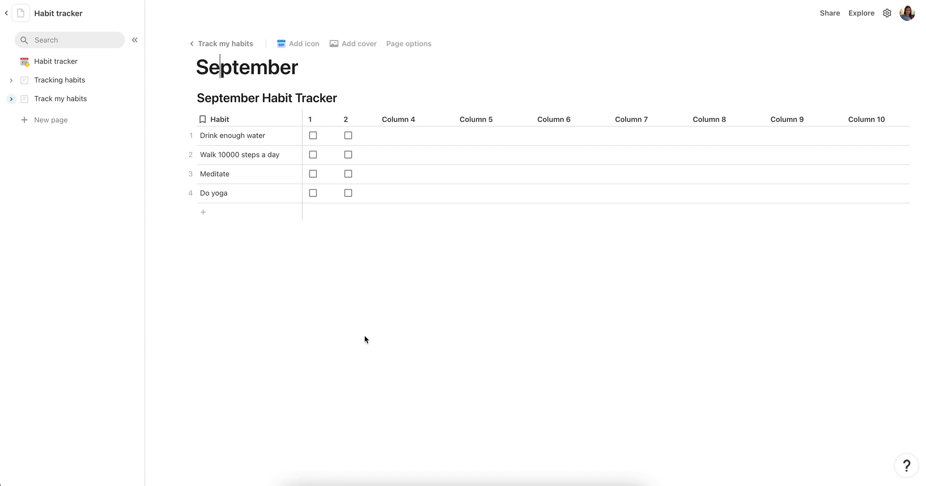
pyautogui.click(93, 64)
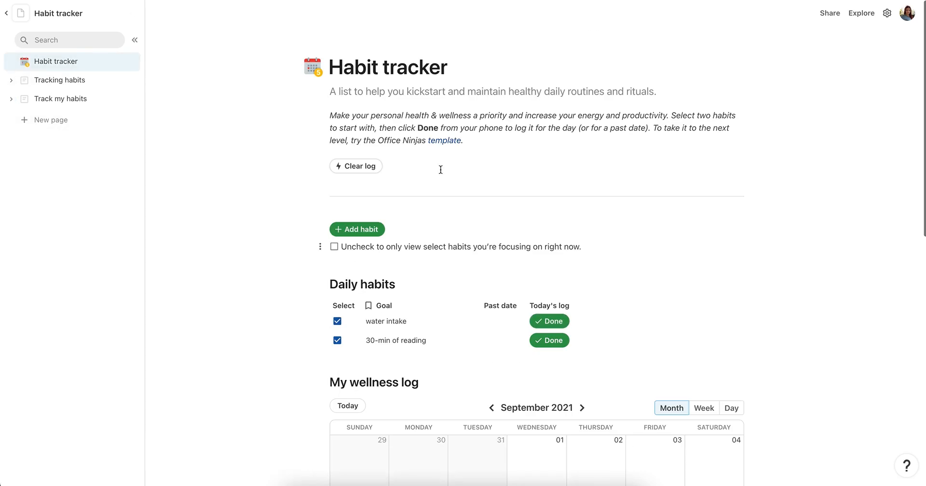
pyautogui.click(861, 14)
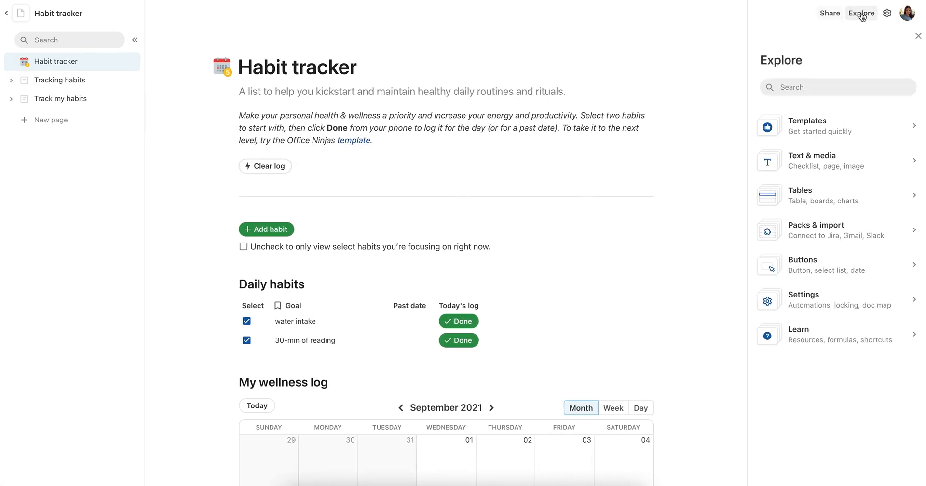
pyautogui.click(815, 126)
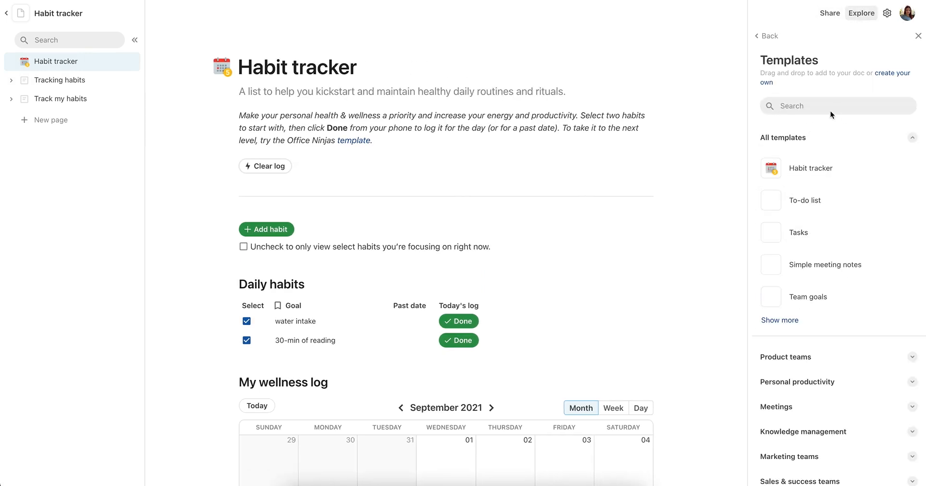
pyautogui.click(918, 36)
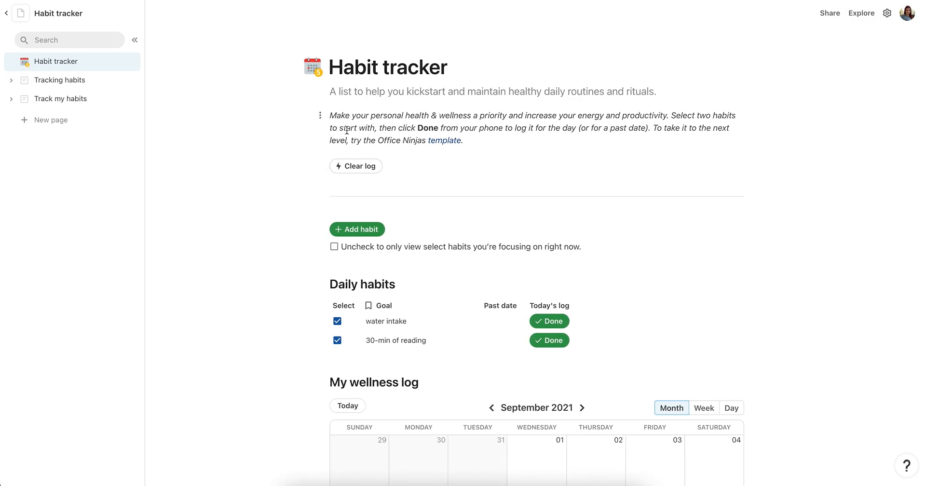
# Delete the blank line between the Clear log button and the divider on the Habit tracker page
pyautogui.click(423, 184)
pyautogui.scroll(-1, 435, 237)
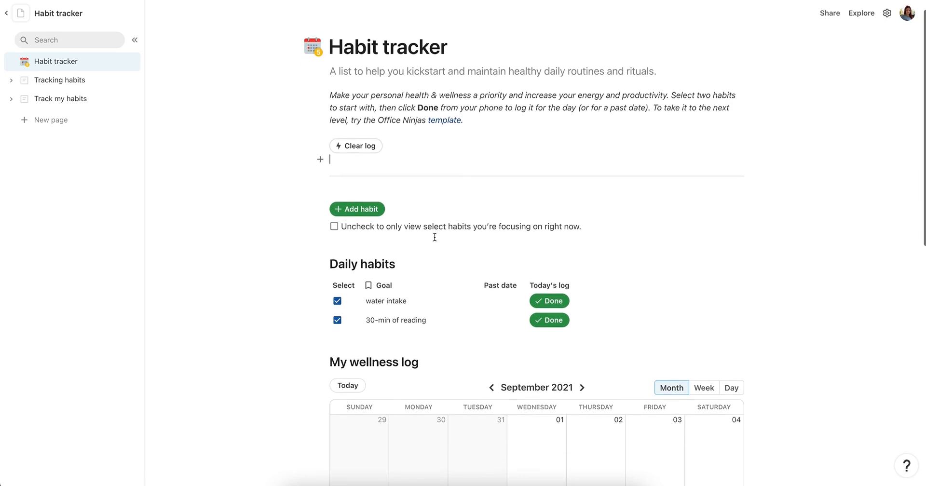
pyautogui.press('BackSpace')
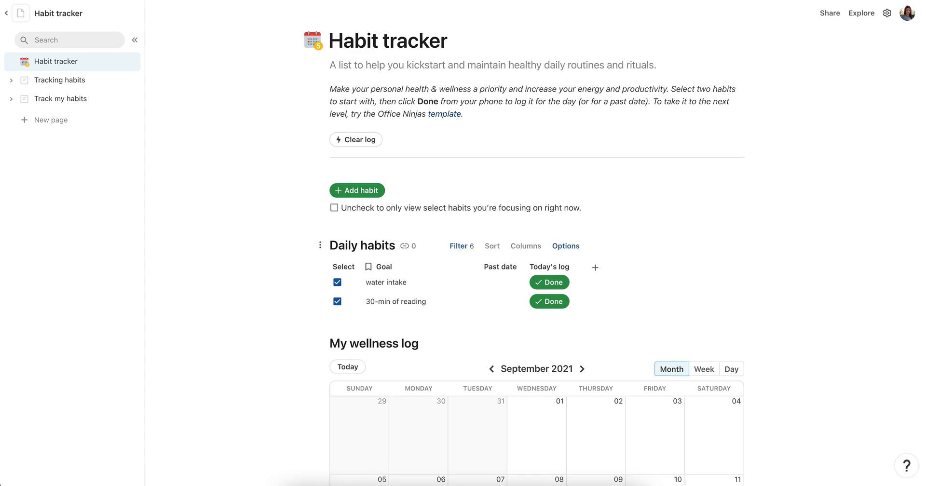
# Run the Clear log button, and log water intake and 30-min of reading as done for today
pyautogui.click(349, 141)
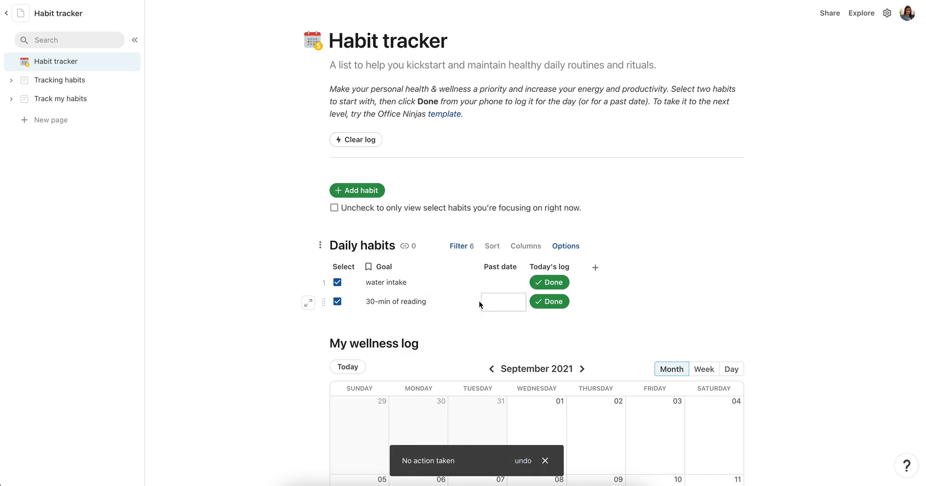
pyautogui.scroll(-4, 534, 377)
pyautogui.click(553, 115)
pyautogui.click(551, 133)
pyautogui.scroll(-1, 484, 293)
pyautogui.scroll(-3, 485, 292)
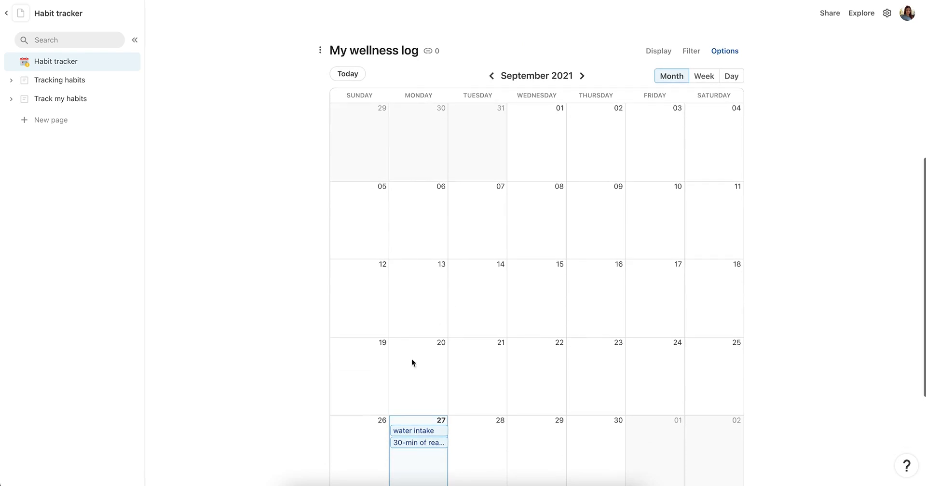
# Clear the logged habits and check the September calendar in My wellness log
pyautogui.scroll(5, 415, 389)
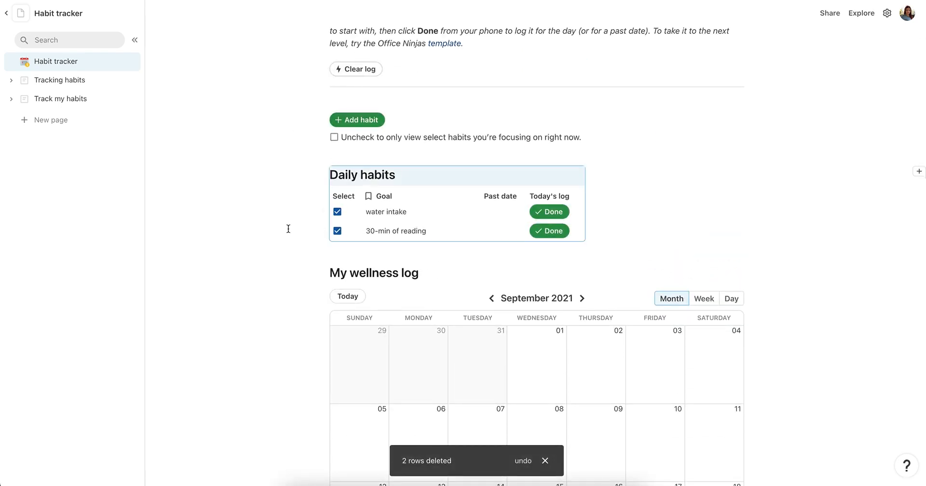
pyautogui.scroll(-7, 287, 228)
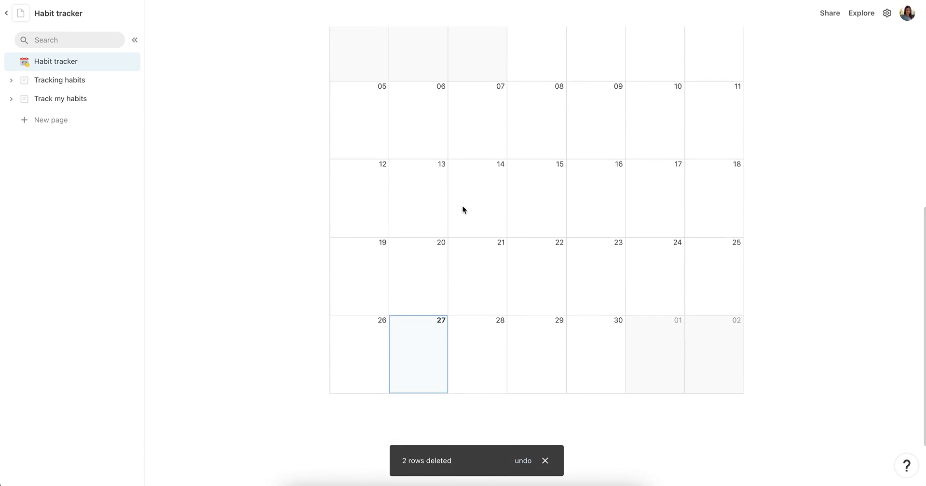
pyautogui.scroll(8, 343, 173)
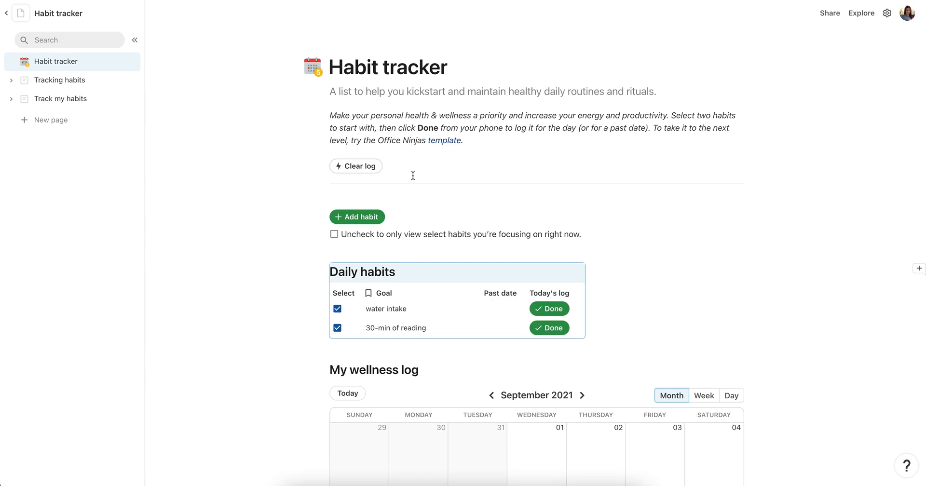
# Add a third-level heading reading DANGER in red italics above the Clear log button
pyautogui.click(398, 168)
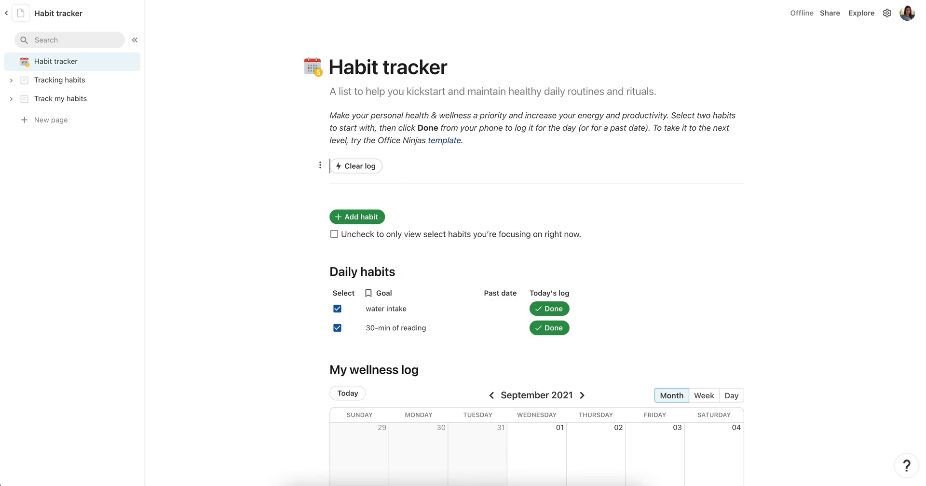
pyautogui.press('Return')
pyautogui.write('### DANGER')
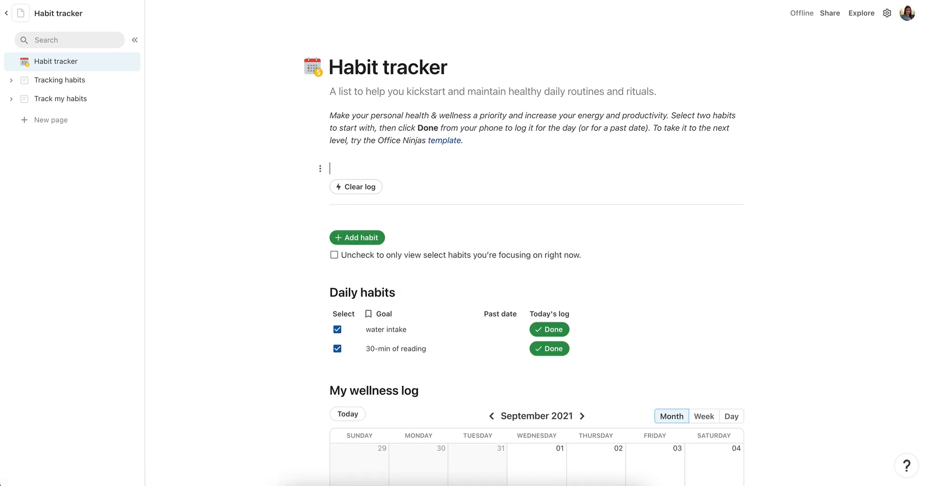
pyautogui.press('shift+super+Left')
pyautogui.click(352, 148)
pyautogui.click(286, 151)
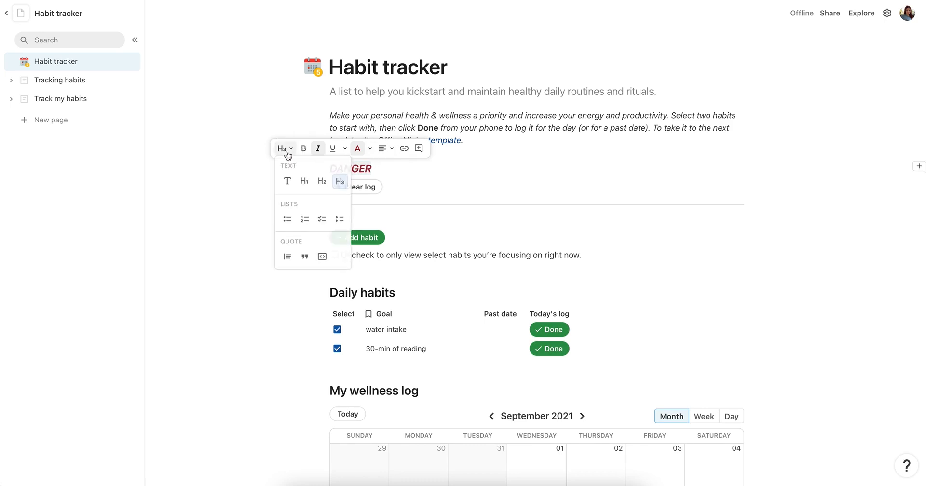
pyautogui.click(380, 175)
pyautogui.press('super+Left')
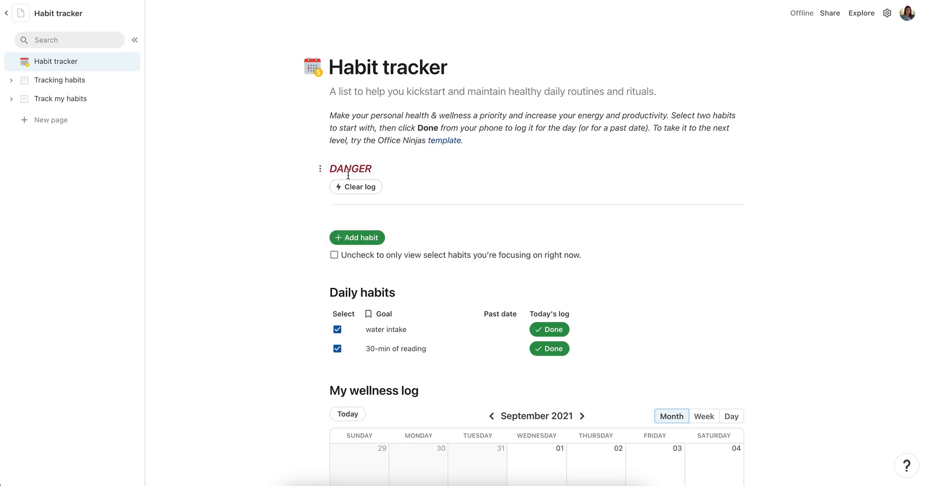
# Make the DANGER heading collapsible with the Clear log button folded inside, and insert a divider line below it
pyautogui.click(320, 168)
pyautogui.click(296, 184)
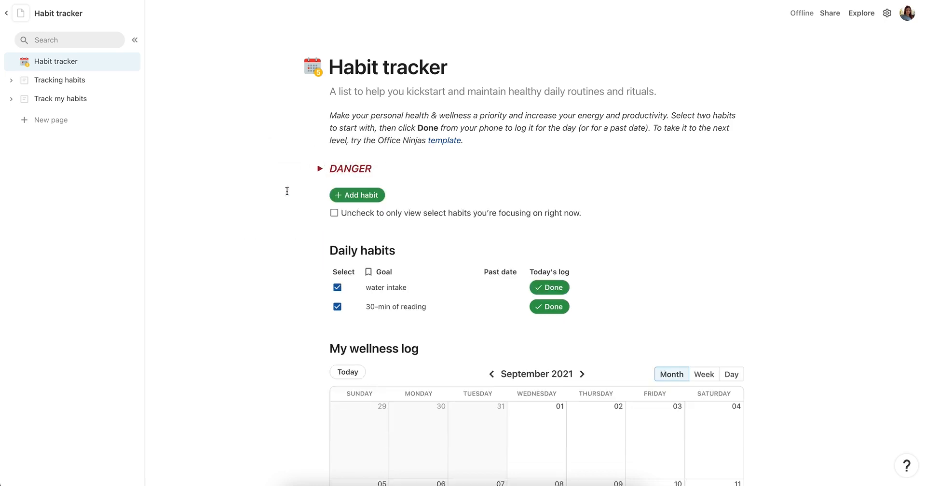
pyautogui.write('---')
pyautogui.click(320, 168)
pyautogui.click(320, 168)
pyautogui.click(388, 116)
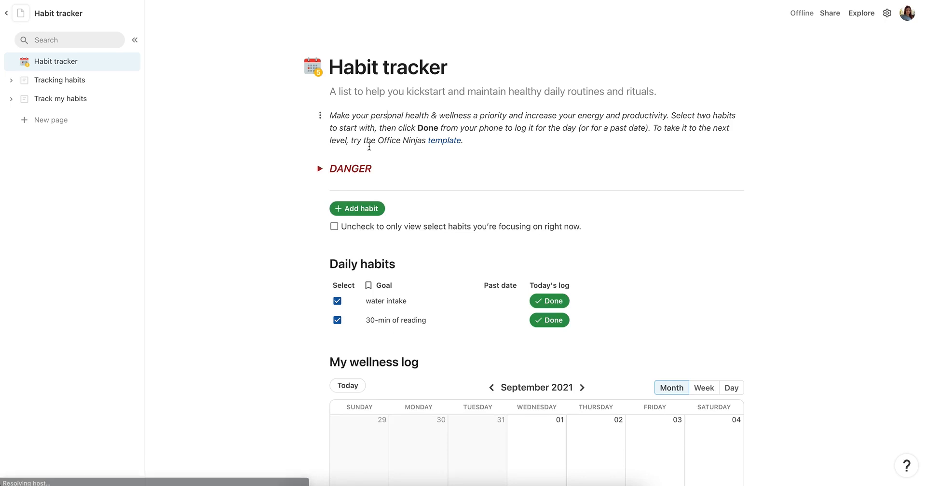
# Run the Add habit button and undo the added row
pyautogui.click(368, 211)
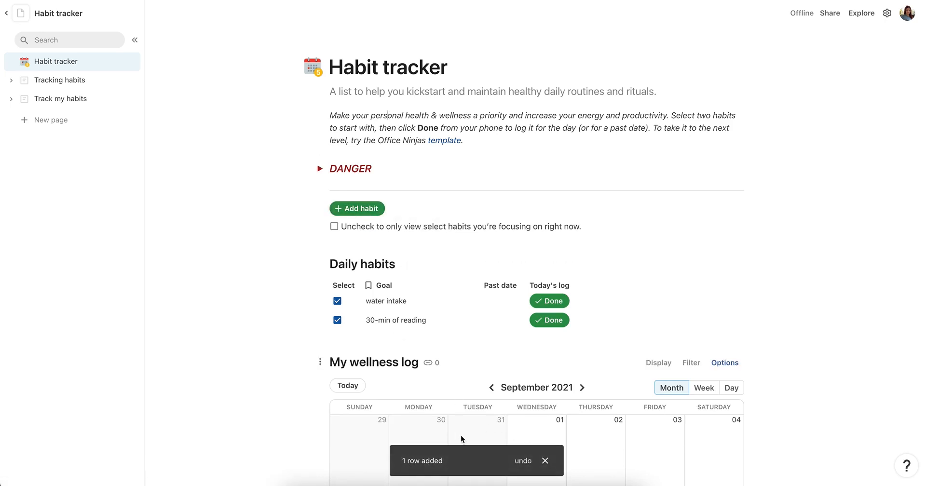
pyautogui.click(523, 460)
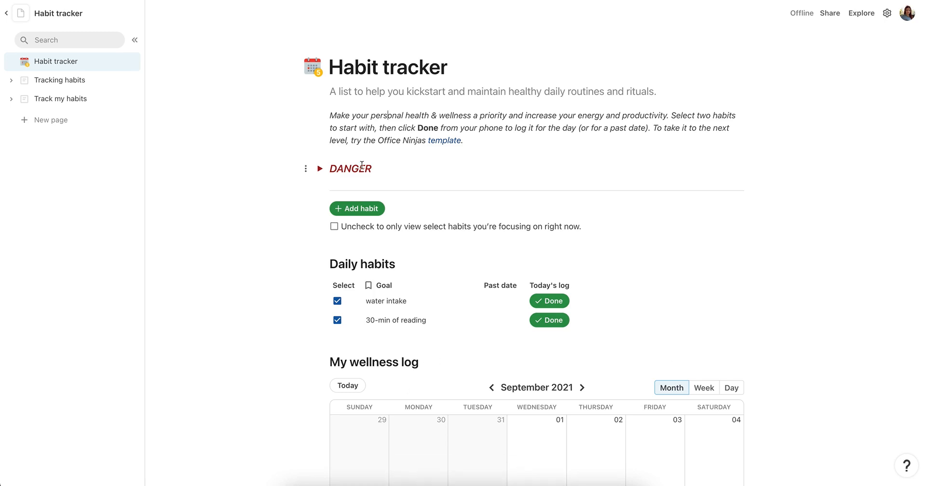
# Turn on Open row for editing in the Add habit button's settings and close them
pyautogui.rightClick(373, 212)
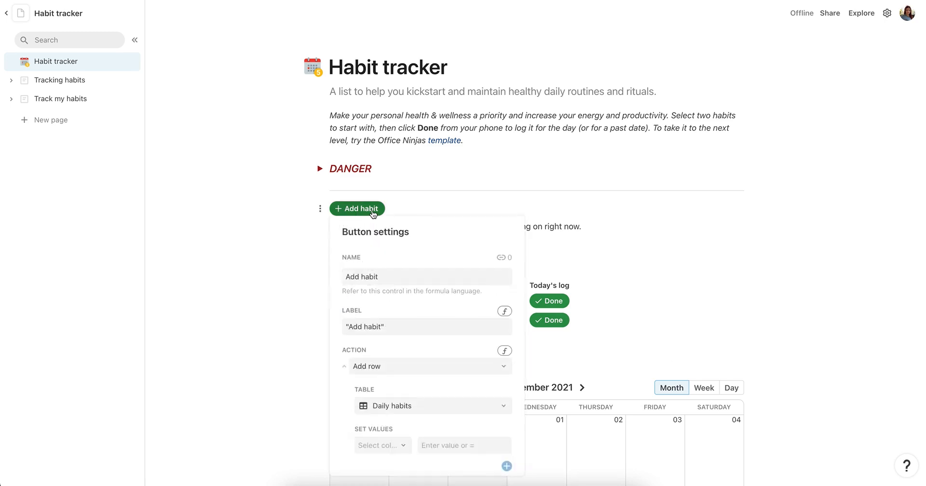
pyautogui.scroll(-5, 410, 334)
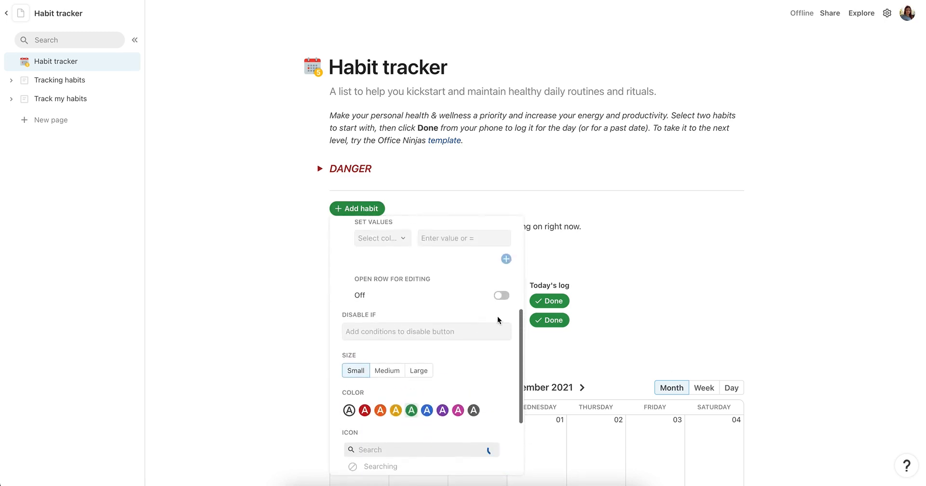
pyautogui.click(504, 298)
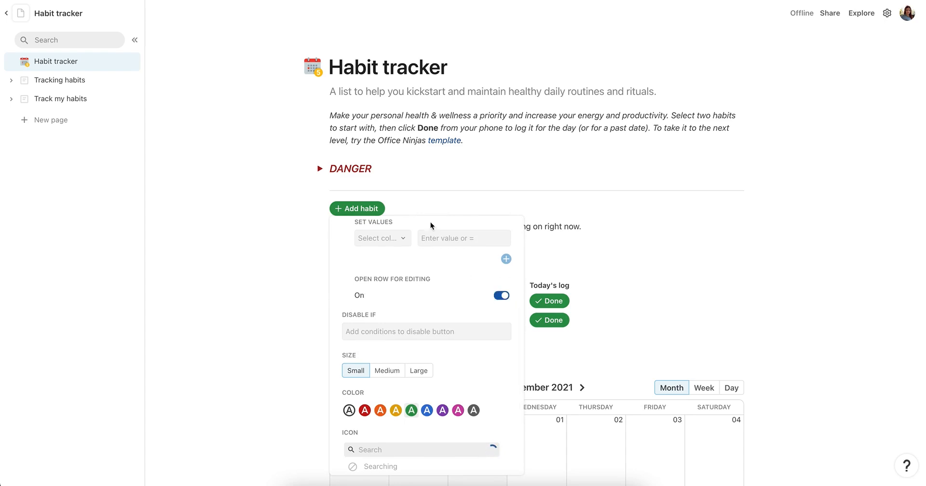
pyautogui.click(413, 194)
# Run the Add habit button and delete the blank row it opens
pyautogui.click(366, 209)
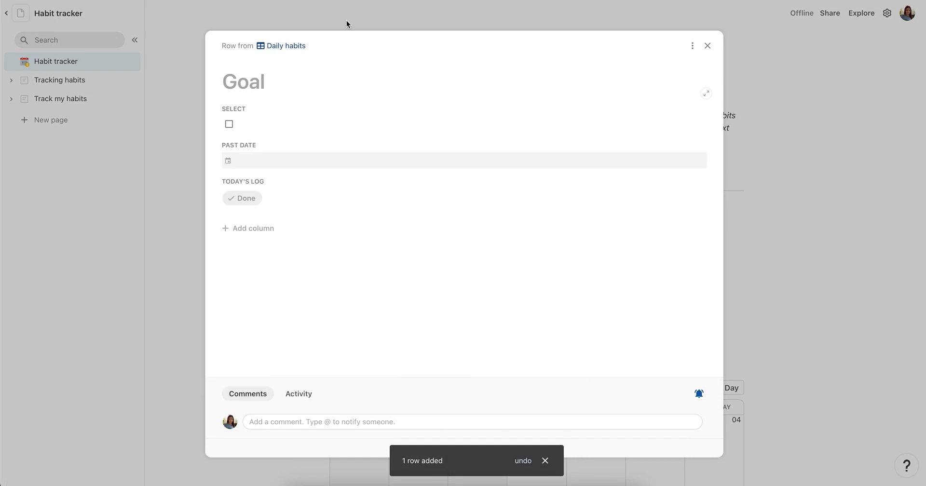
pyautogui.click(692, 47)
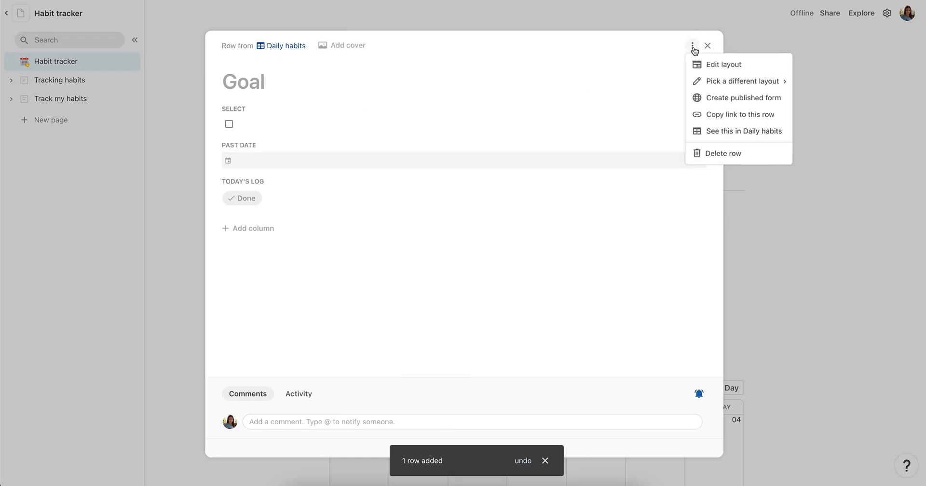
pyautogui.click(713, 154)
# Add a habit with the goal Do yoga using the Add habit button, and tick the checkbox that shows all daily habits
pyautogui.click(356, 210)
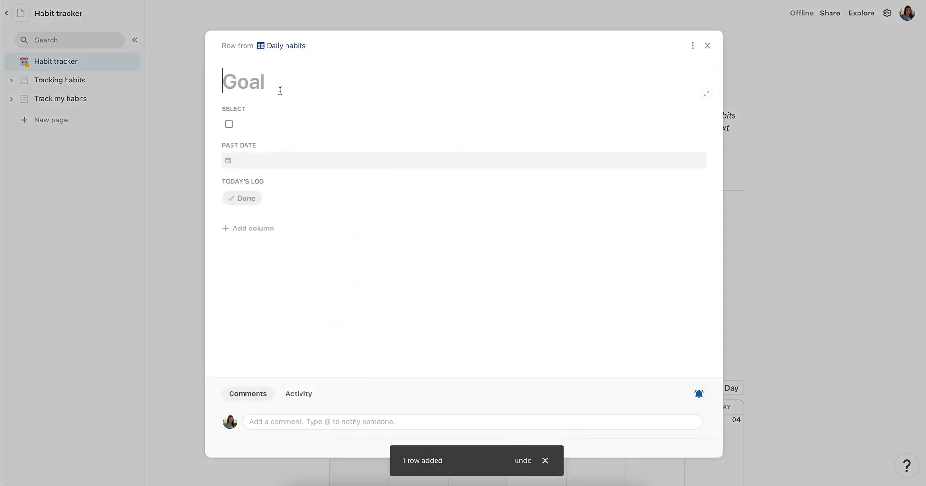
pyautogui.write('Do yoga')
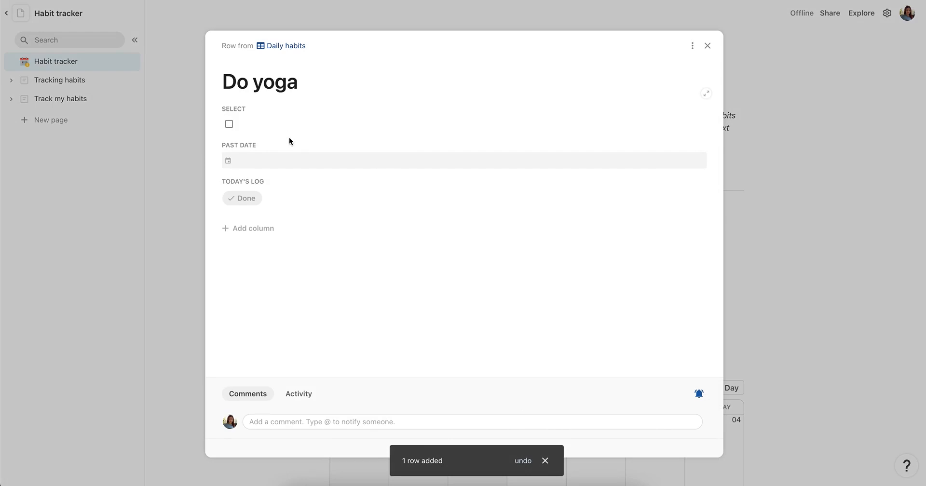
pyautogui.click(174, 152)
pyautogui.scroll(-3, 282, 246)
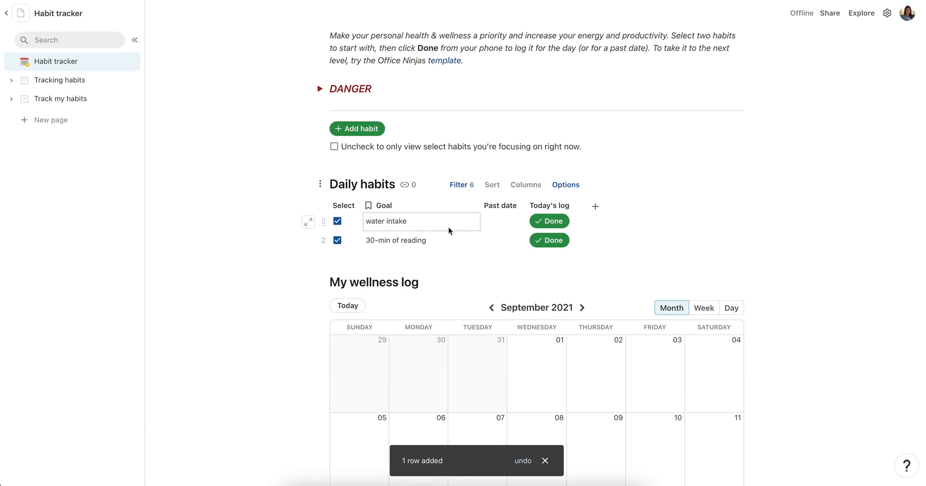
pyautogui.click(335, 150)
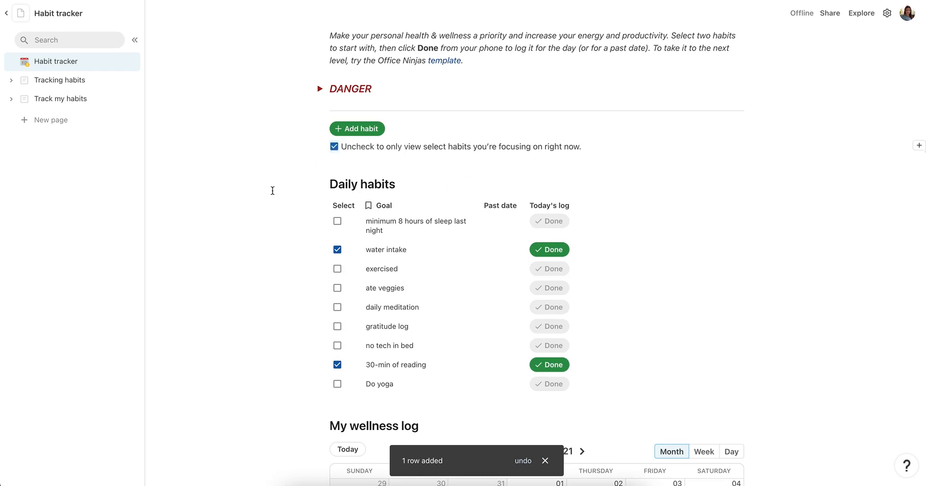
# Select Do yoga, gratitude log and daily meditation as focus habits, and limit the Daily habits table to selected habits
pyautogui.click(335, 148)
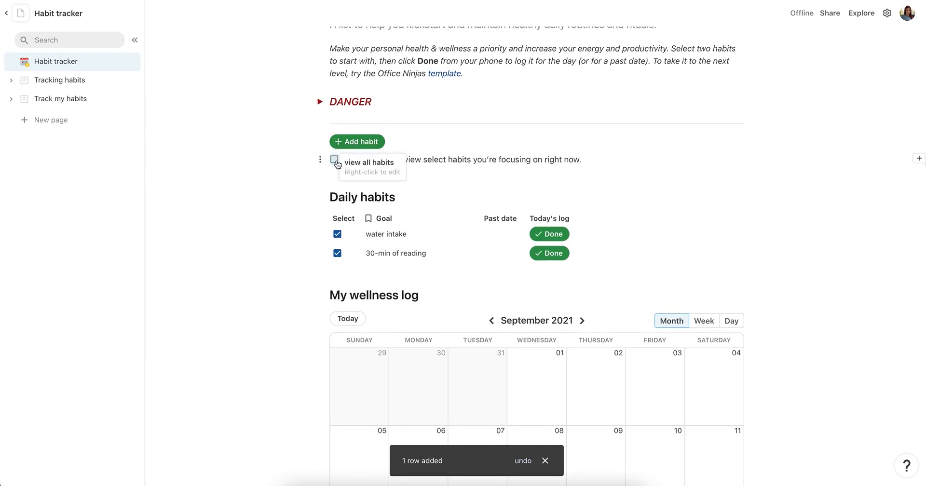
pyautogui.click(335, 160)
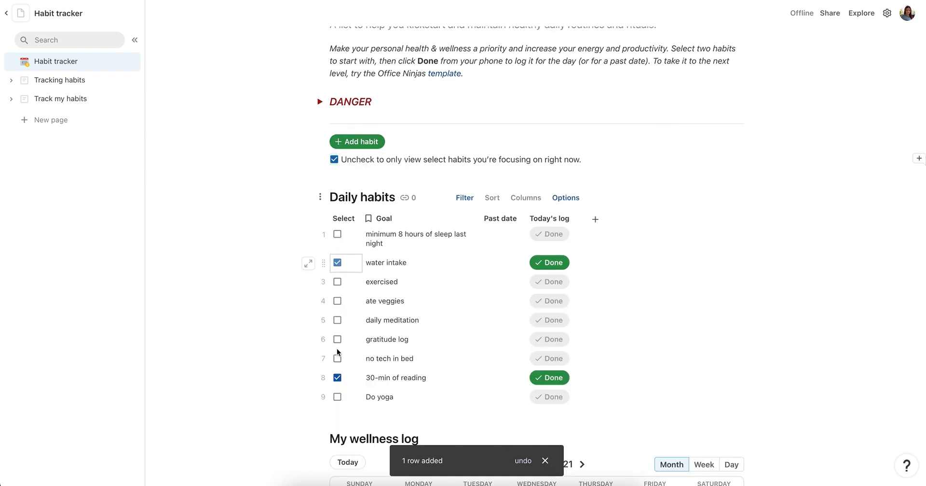
pyautogui.click(338, 397)
pyautogui.click(338, 339)
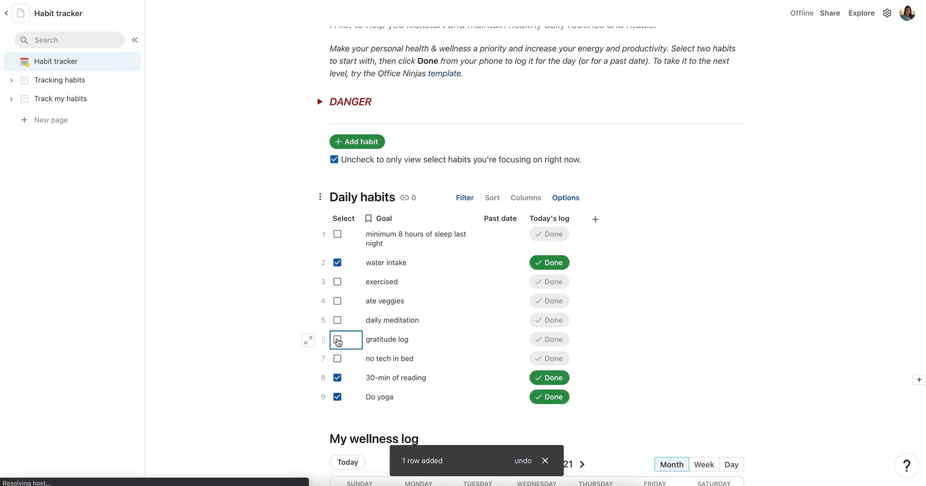
pyautogui.click(337, 321)
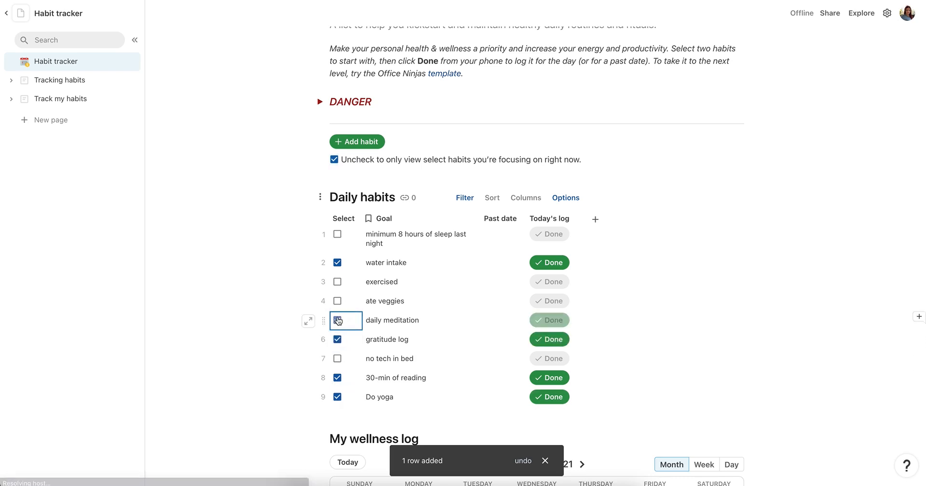
pyautogui.click(335, 160)
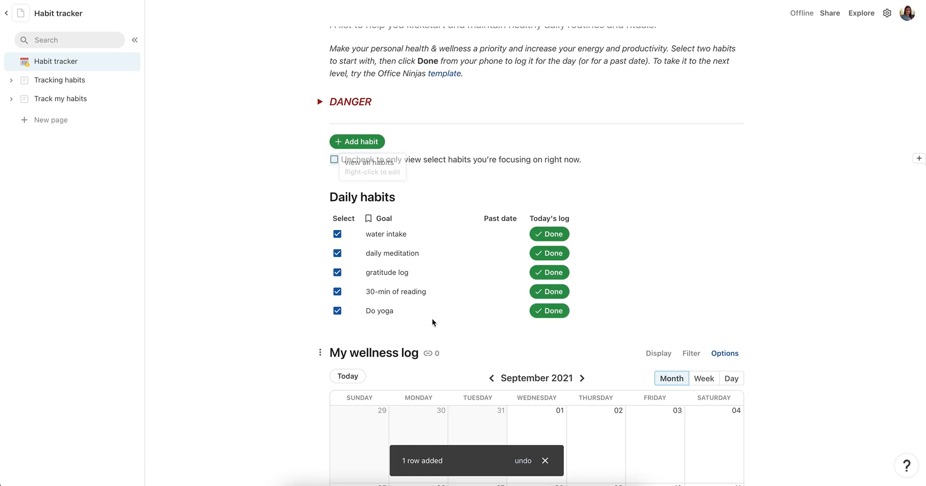
# Log water intake, daily meditation and gratitude log as done for today in the Daily habits table
pyautogui.click(429, 234)
pyautogui.scroll(-3, 444, 229)
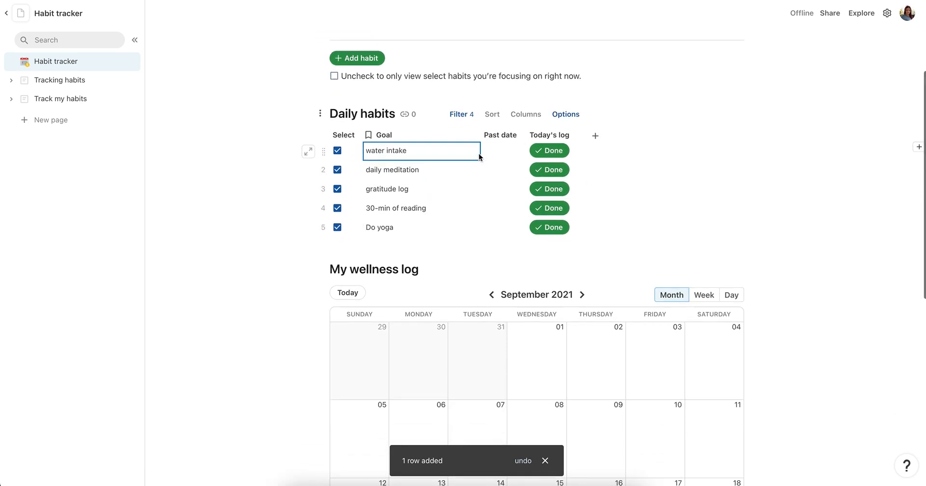
pyautogui.click(506, 152)
pyautogui.click(556, 155)
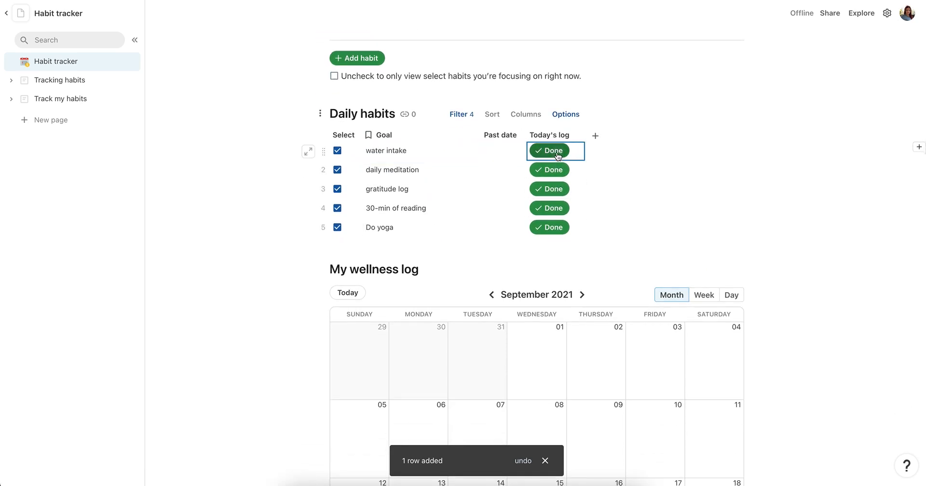
pyautogui.click(557, 172)
pyautogui.click(558, 191)
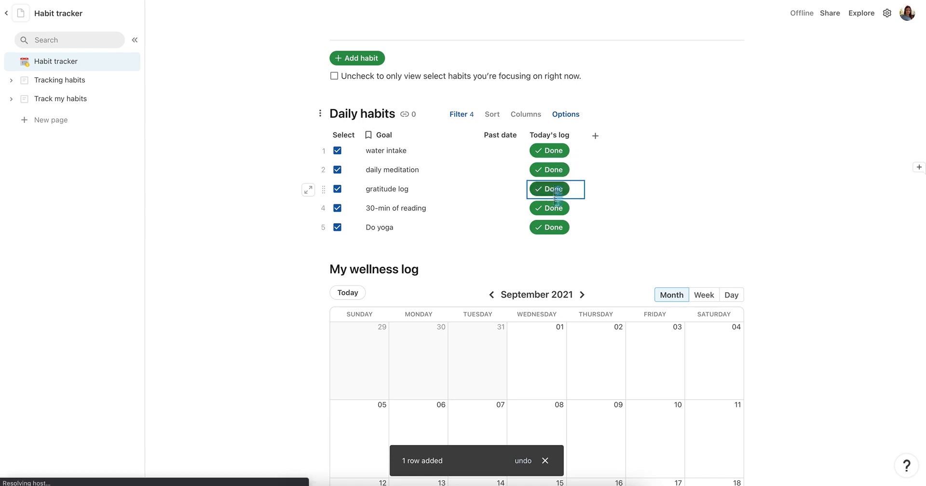
# Log 30-min of reading as done for the past date 9/26/2021
pyautogui.doubleClick(491, 208)
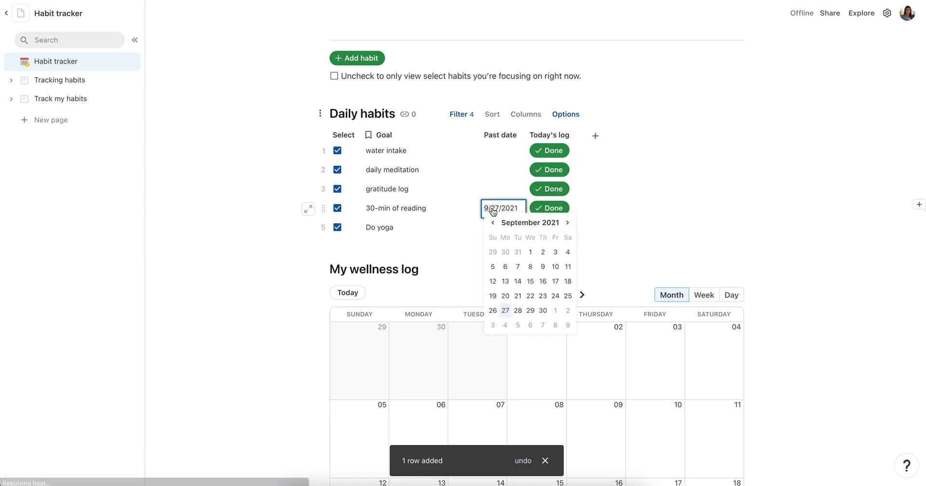
pyautogui.click(492, 310)
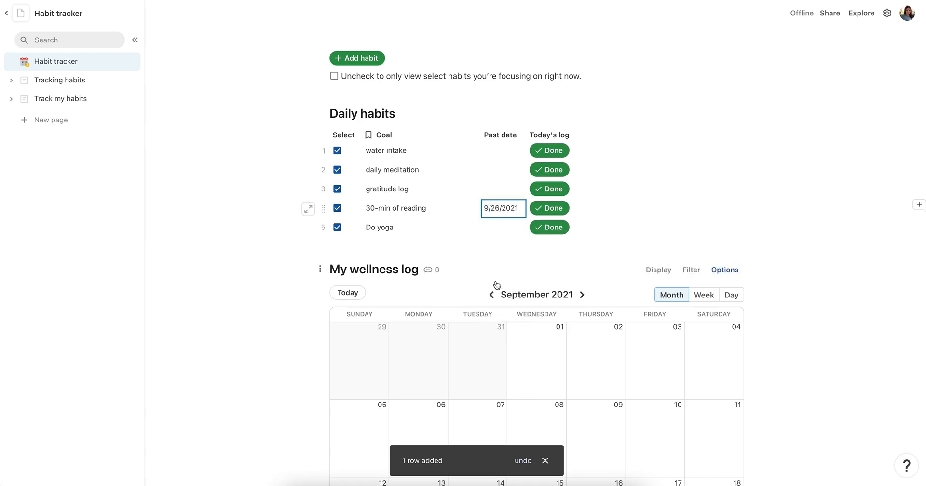
pyautogui.click(550, 215)
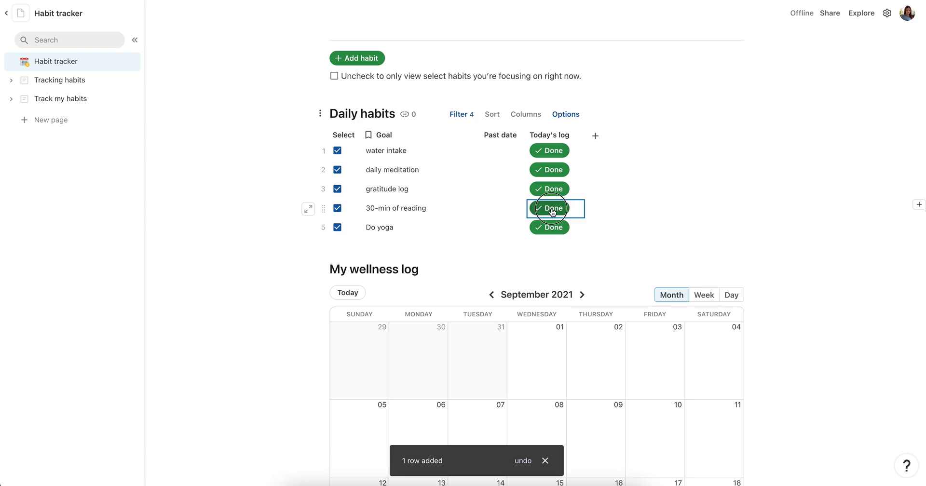
# Log Do yoga as done for today and check the entries in the My wellness log calendar
pyautogui.click(507, 229)
pyautogui.click(553, 229)
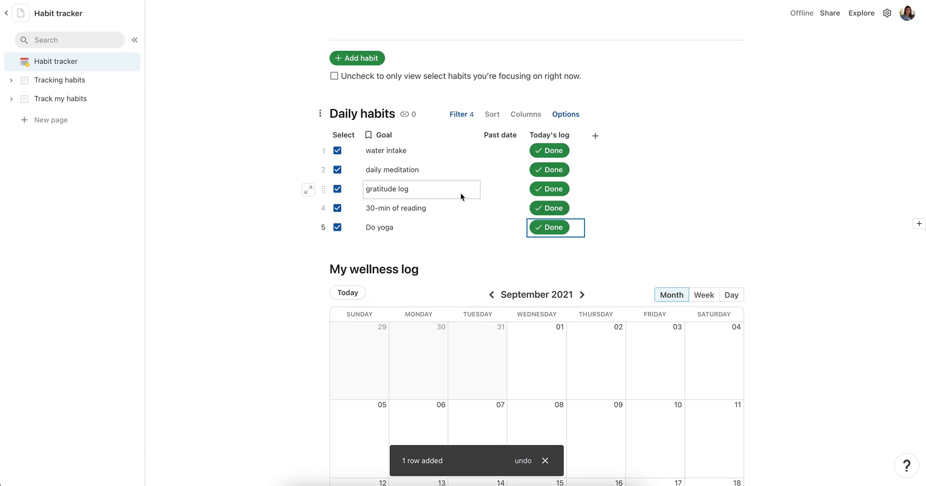
pyautogui.scroll(-4, 462, 197)
pyautogui.scroll(-3, 461, 197)
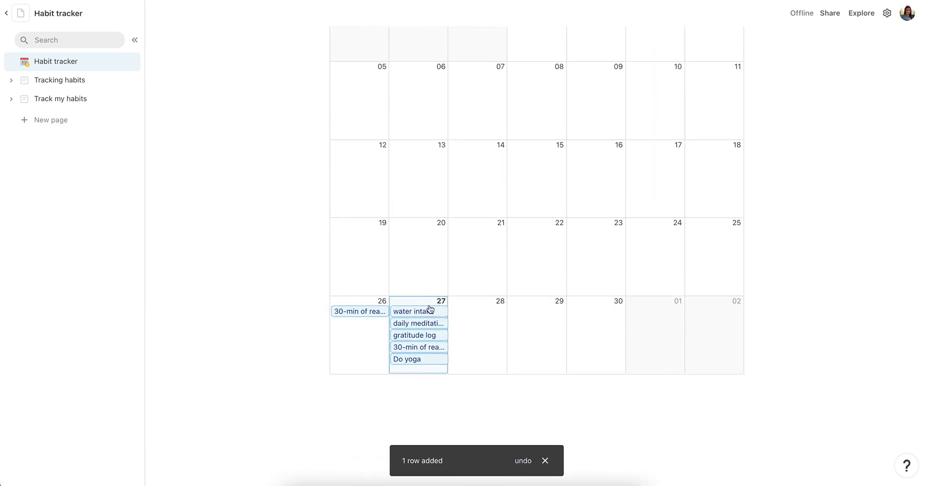
pyautogui.scroll(10, 436, 159)
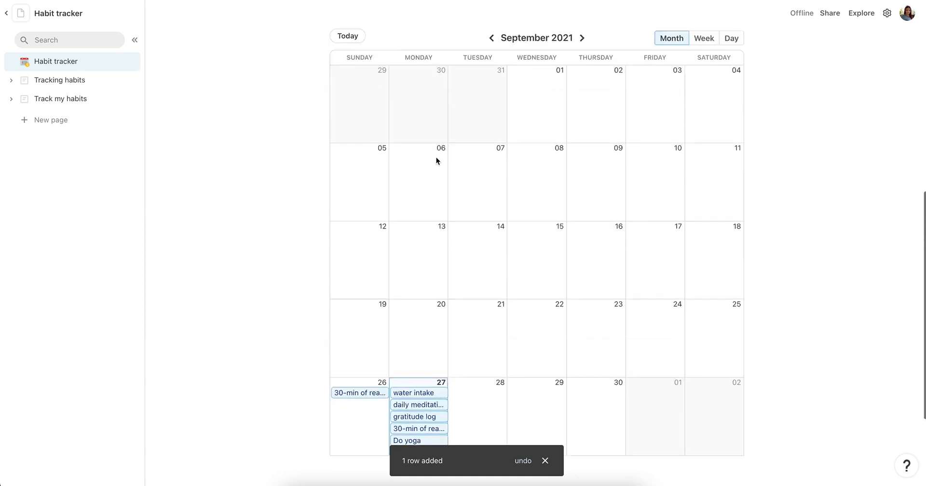
pyautogui.scroll(-3, 447, 285)
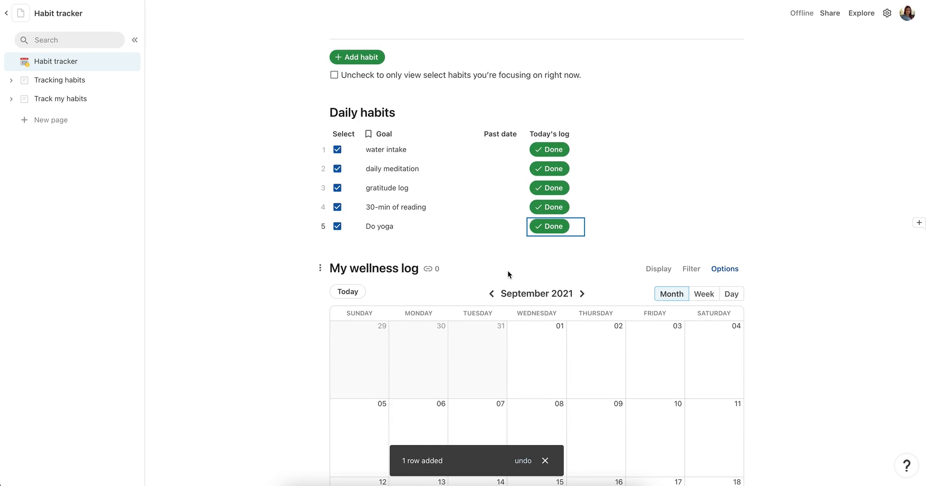
# Log 30-min of reading as done for the past date 9/25/2021
pyautogui.click(502, 222)
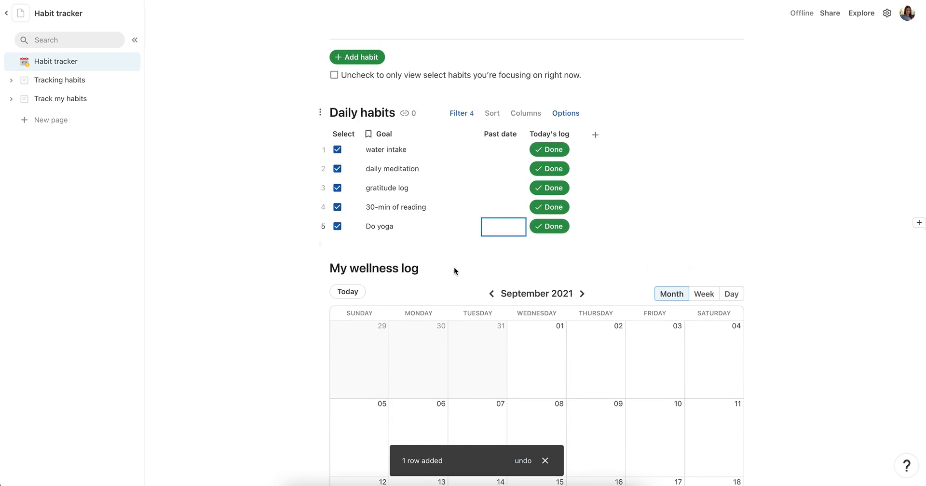
pyautogui.scroll(-5, 453, 267)
pyautogui.scroll(4, 453, 272)
pyautogui.click(502, 148)
pyautogui.click(500, 140)
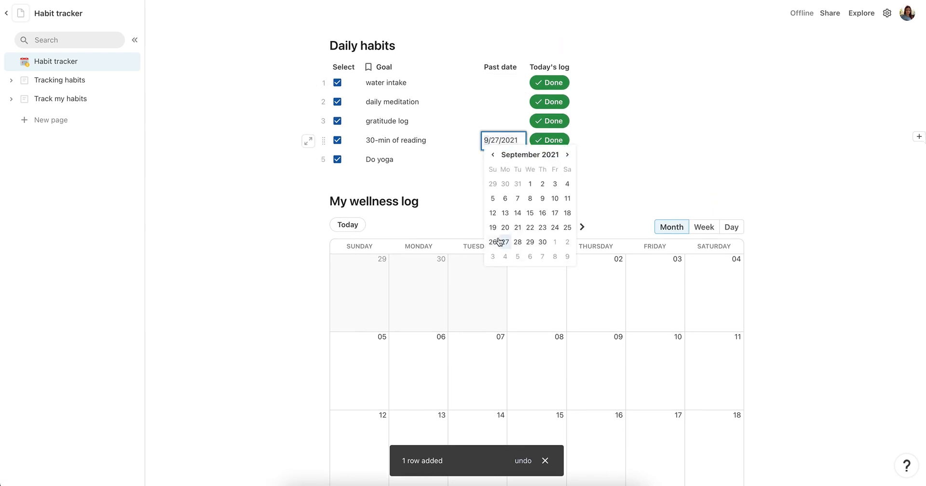
pyautogui.click(566, 230)
pyautogui.click(558, 145)
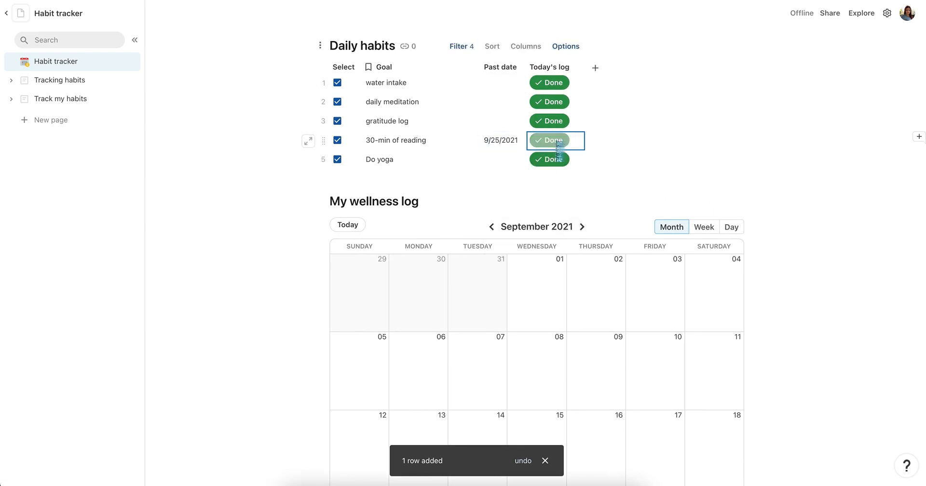
# Examine the logged habits across the dates of the September 2021 My wellness log calendar
pyautogui.scroll(-7, 468, 191)
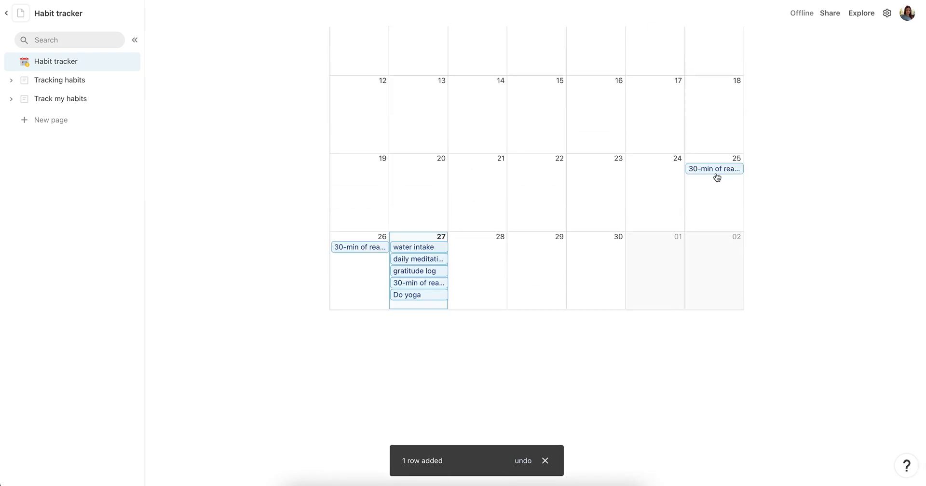
pyautogui.scroll(6, 467, 204)
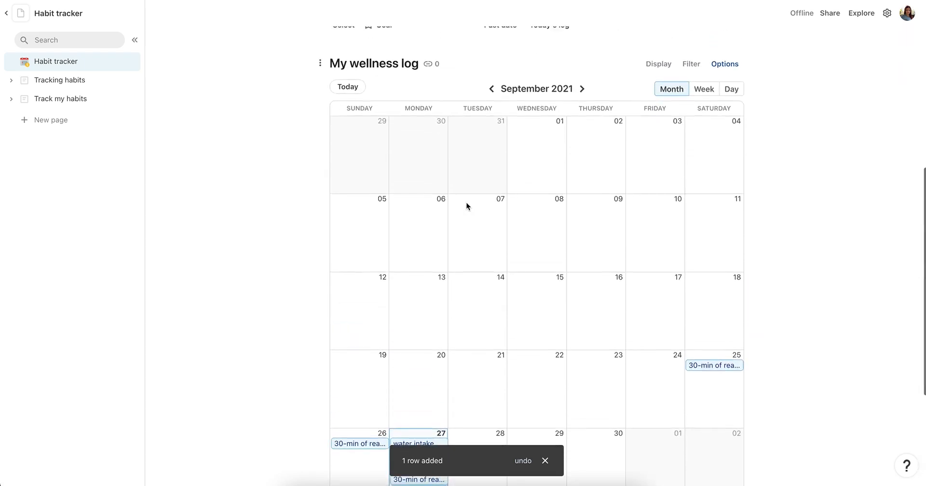
pyautogui.scroll(3, 467, 202)
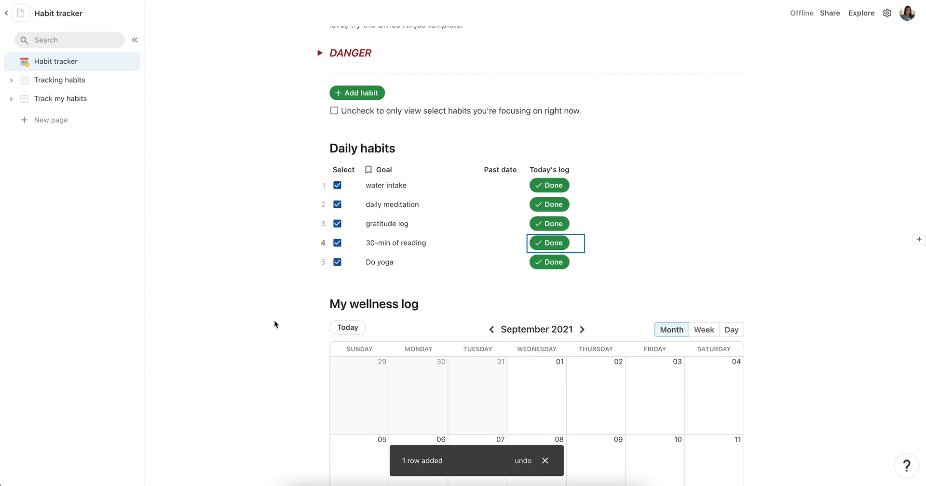
pyautogui.scroll(-4, 274, 321)
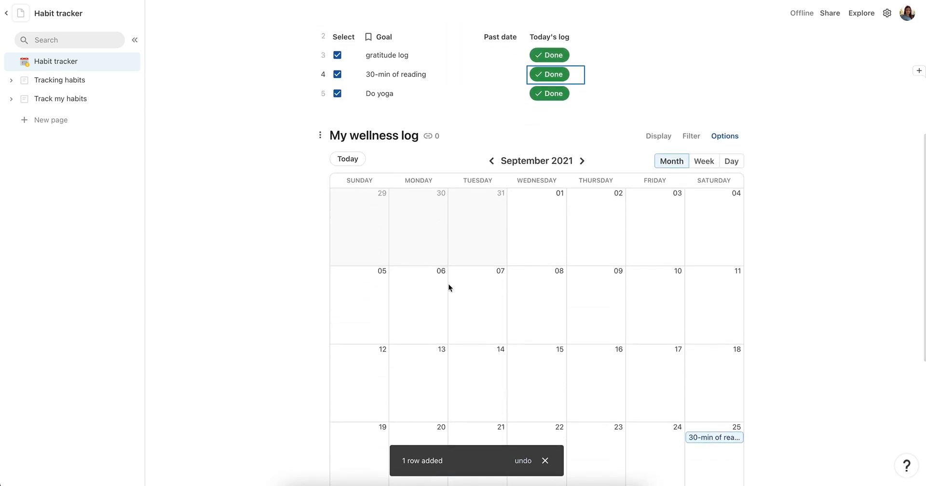
pyautogui.scroll(-5, 448, 287)
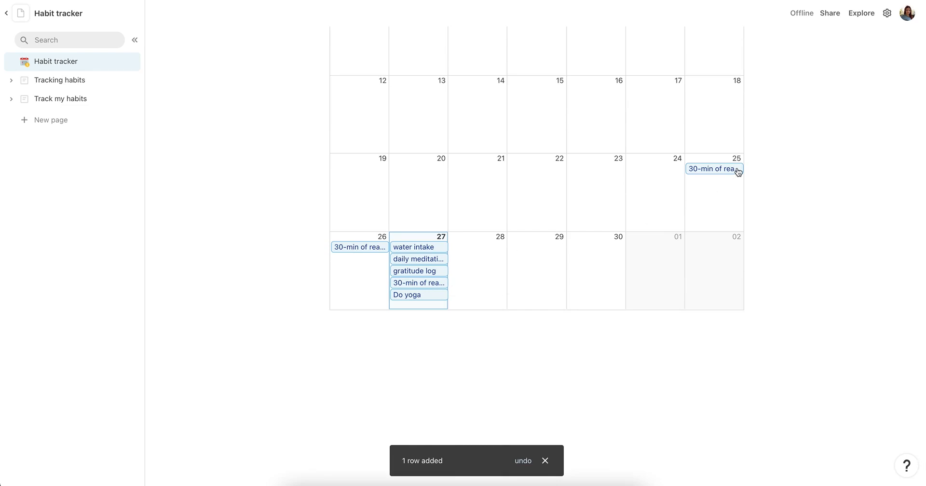
pyautogui.scroll(1, 618, 195)
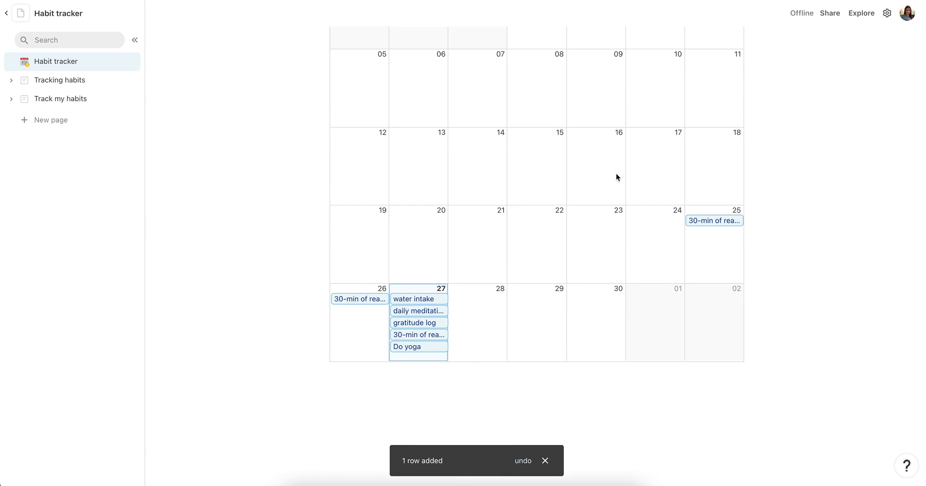
pyautogui.scroll(5, 617, 176)
pyautogui.scroll(-4, 616, 176)
pyautogui.scroll(-2, 615, 176)
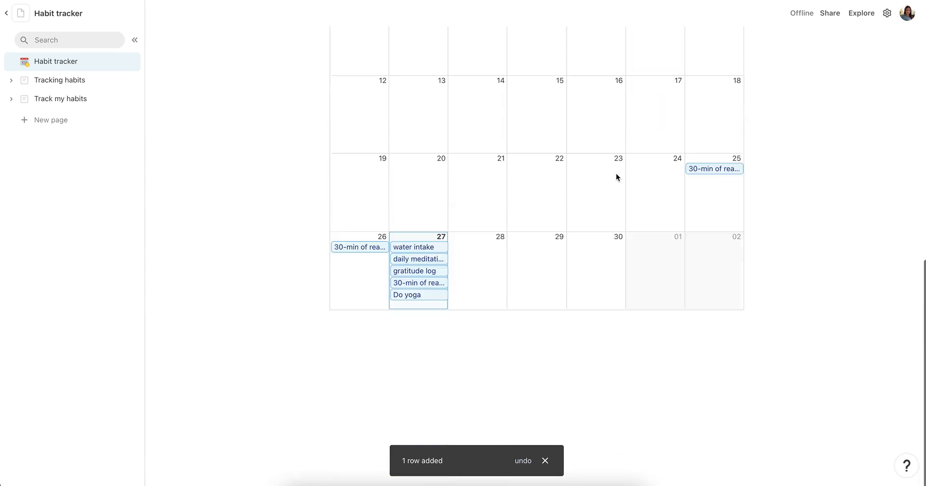
# Insert a table view connected to My wellness log below the calendar and name it Chart
pyautogui.click(459, 339)
pyautogui.write('/tab')
pyautogui.press('Return')
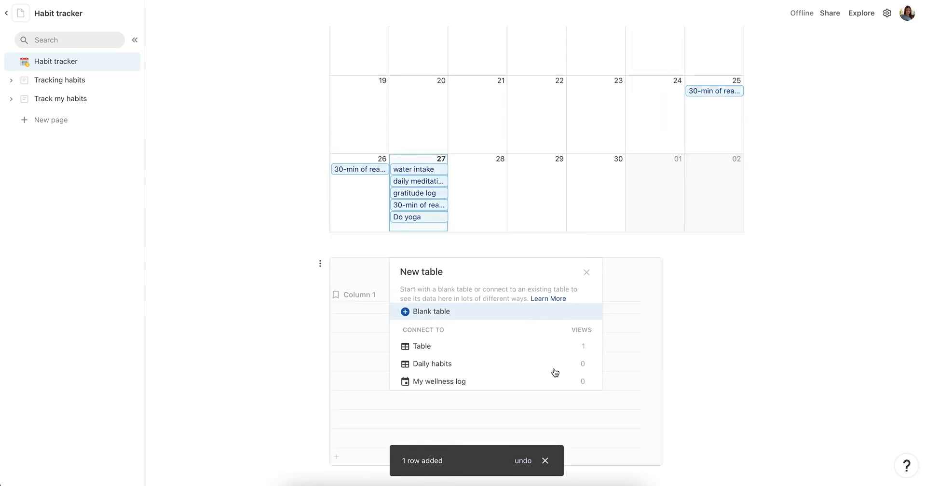
pyautogui.click(479, 383)
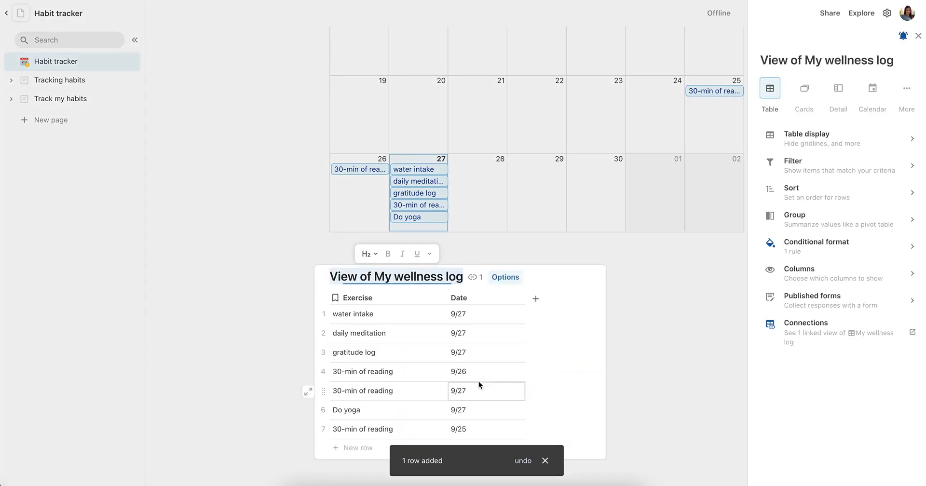
pyautogui.write('Chart')
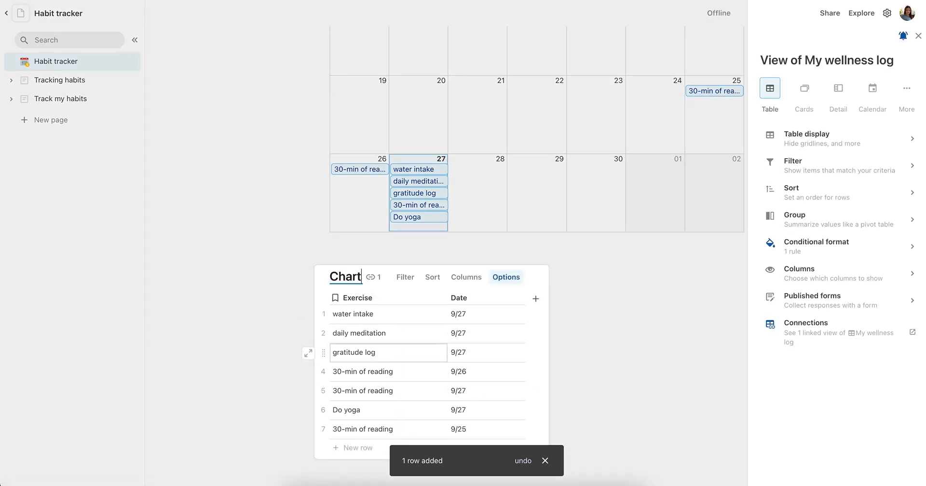
pyautogui.press('Return')
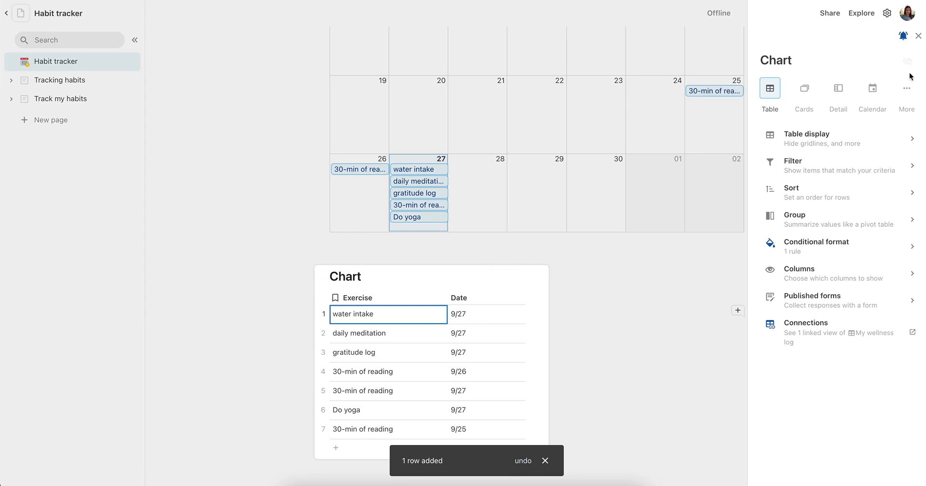
# Change the Chart view's layout to a chart and set its horizontal axis to Exercise
pyautogui.click(912, 92)
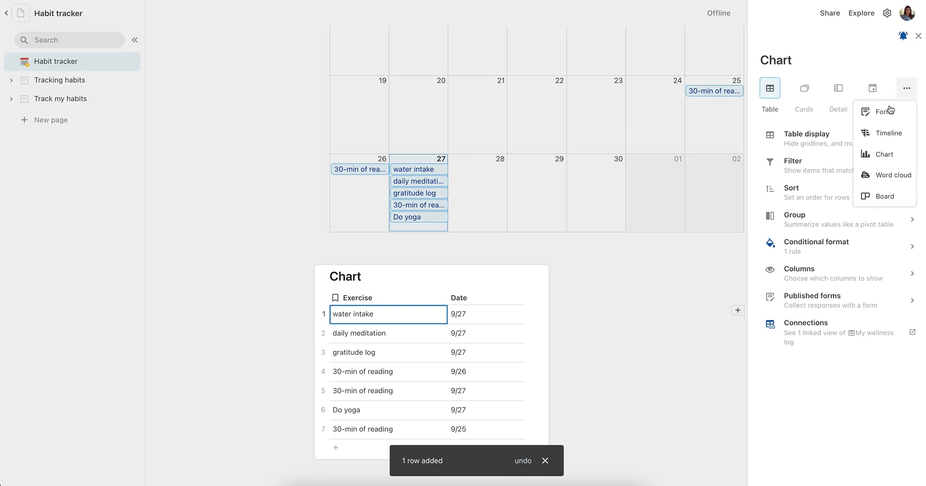
pyautogui.click(889, 154)
pyautogui.moveTo(404, 254)
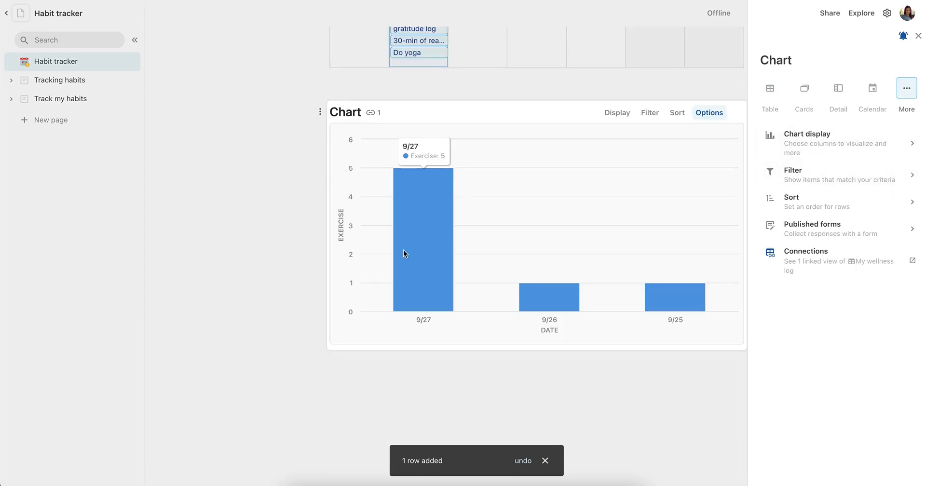
pyautogui.click(829, 143)
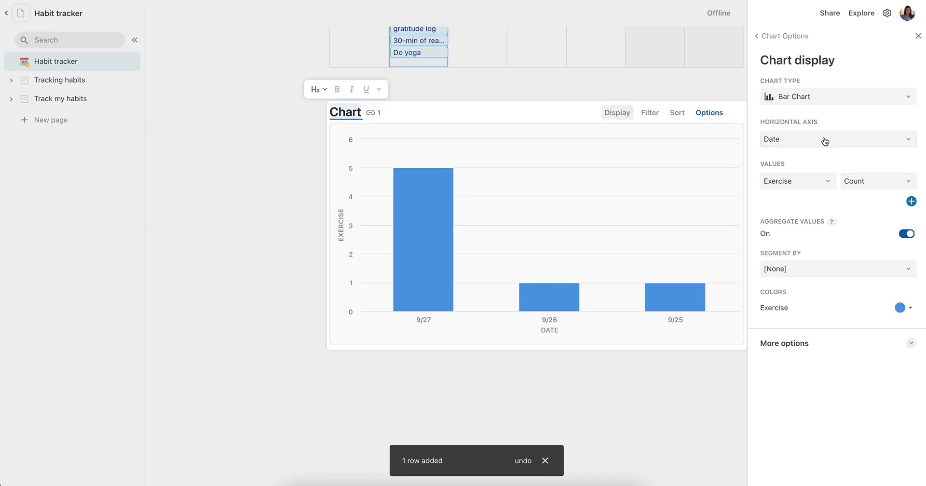
pyautogui.click(810, 140)
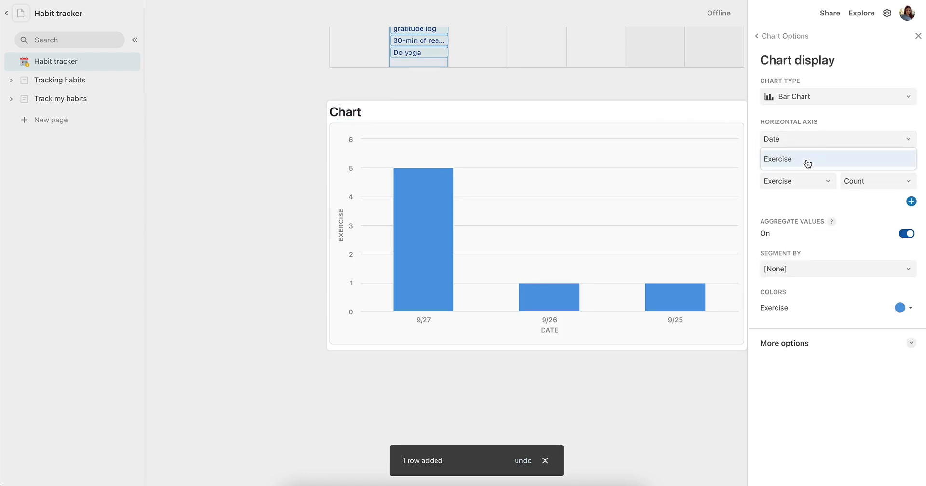
pyautogui.click(807, 161)
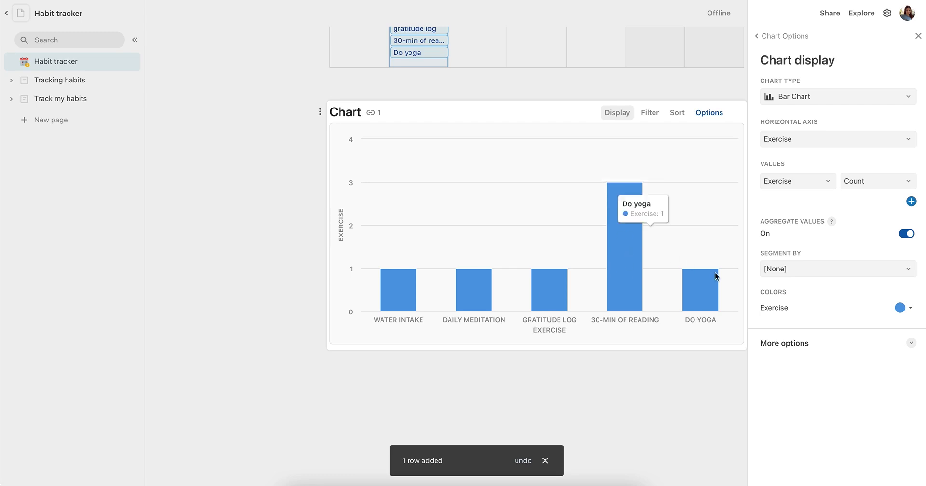
pyautogui.scroll(1, 677, 201)
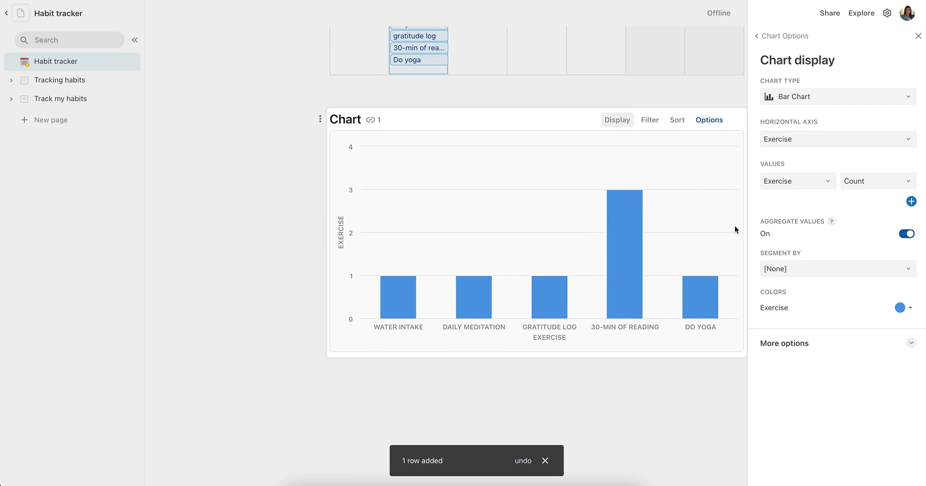
# Insert a table view connected to My wellness log below the Chart view
pyautogui.click(919, 37)
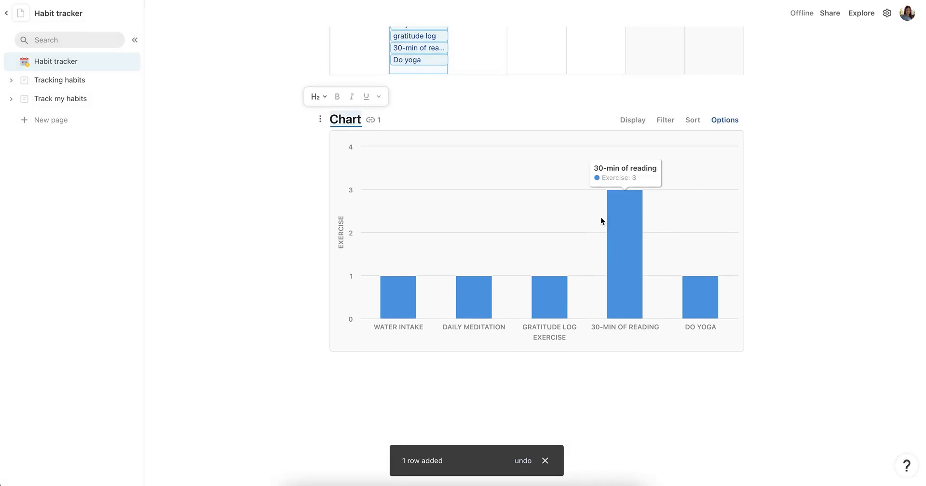
pyautogui.scroll(2, 601, 217)
pyautogui.scroll(6, 601, 217)
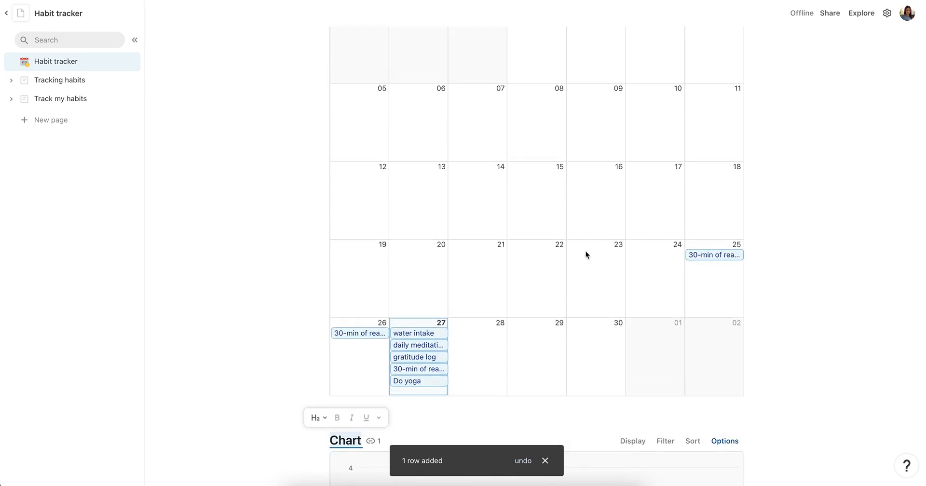
pyautogui.scroll(-2, 580, 260)
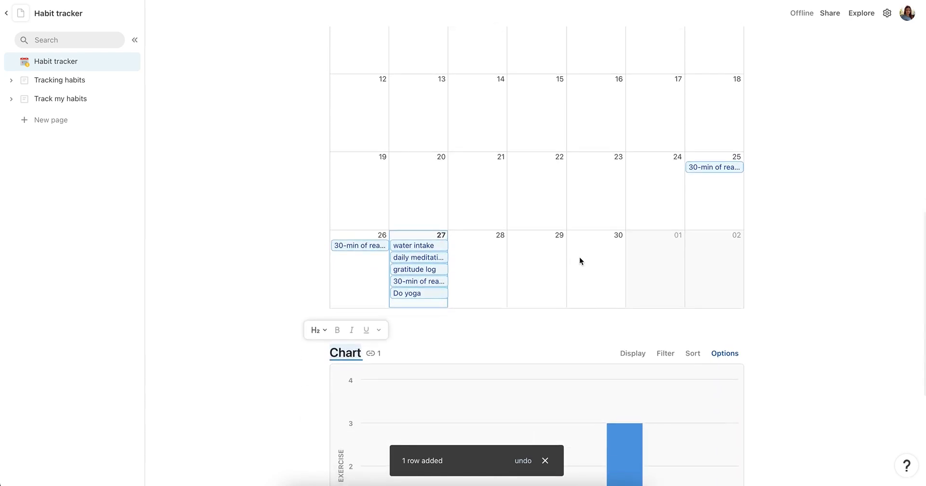
pyautogui.scroll(-5, 606, 378)
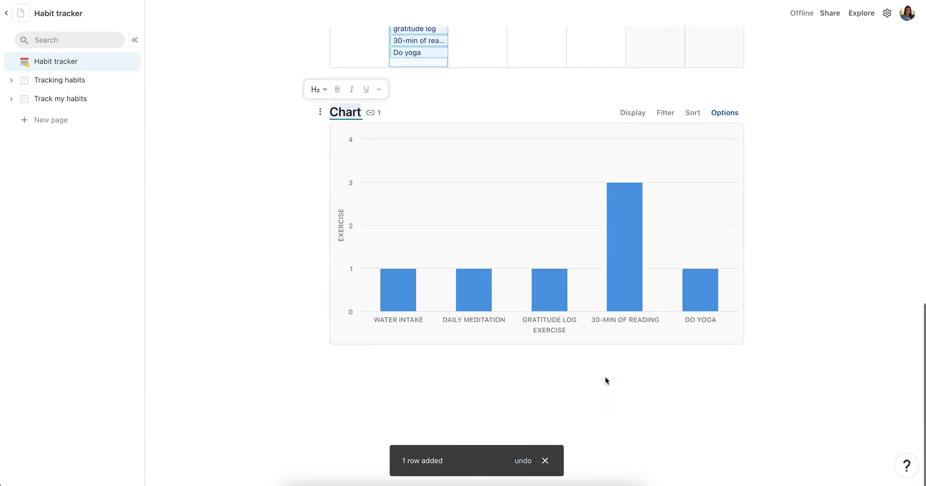
pyautogui.click(525, 385)
pyautogui.write('/tab')
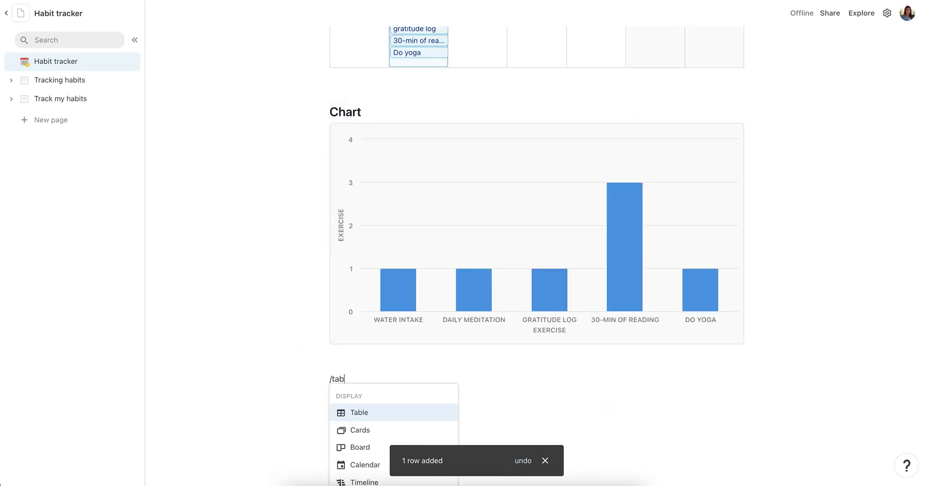
pyautogui.press('Return')
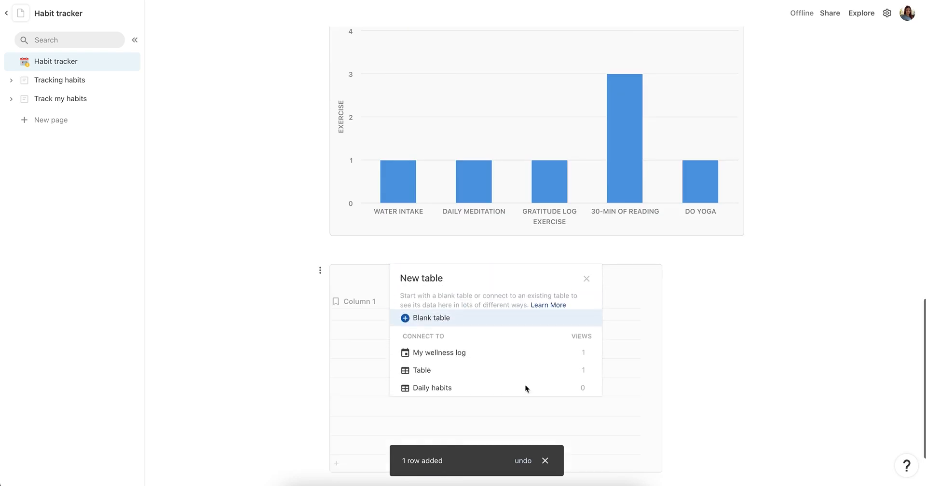
pyautogui.click(467, 354)
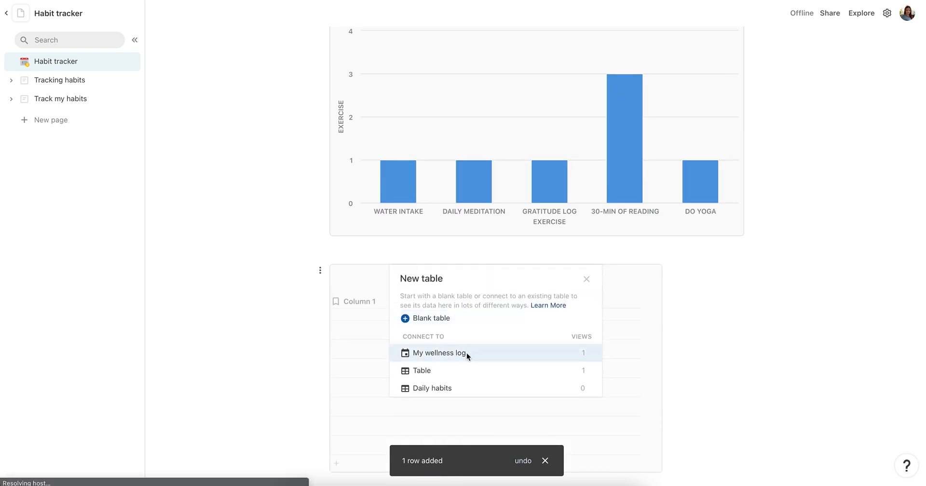
pyautogui.scroll(10, 360, 285)
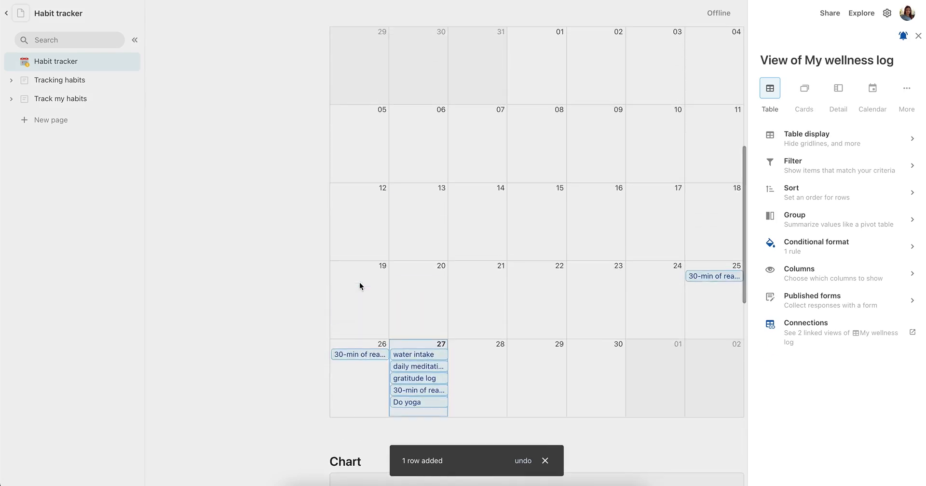
pyautogui.scroll(-10, 360, 282)
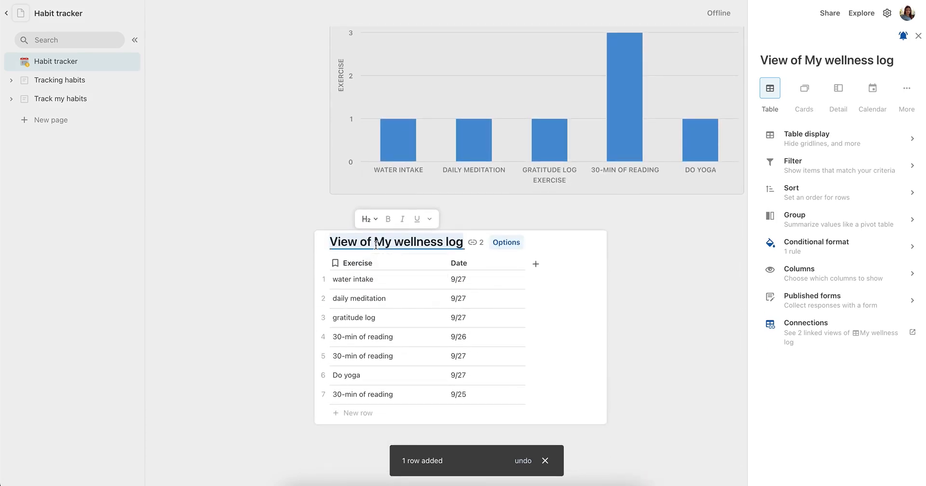
pyautogui.press('Left')
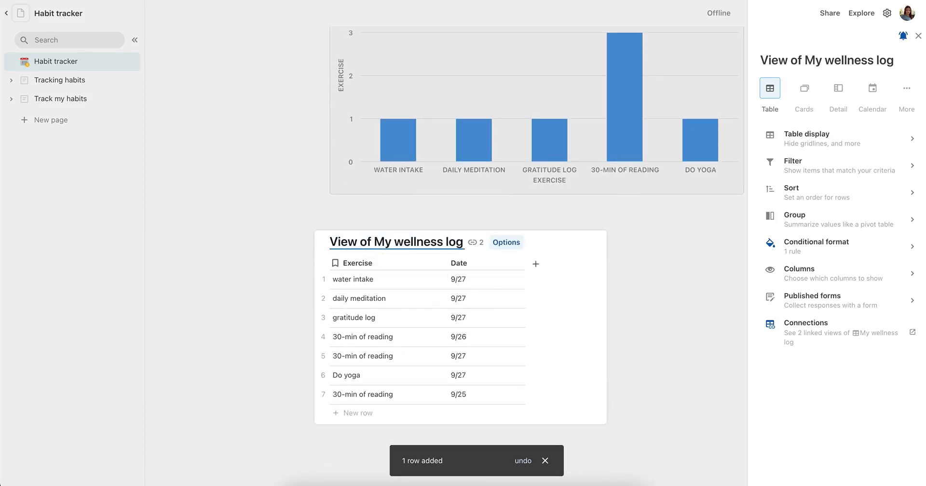
# Add a new column named Month to the View of My wellness log table
pyautogui.click(536, 266)
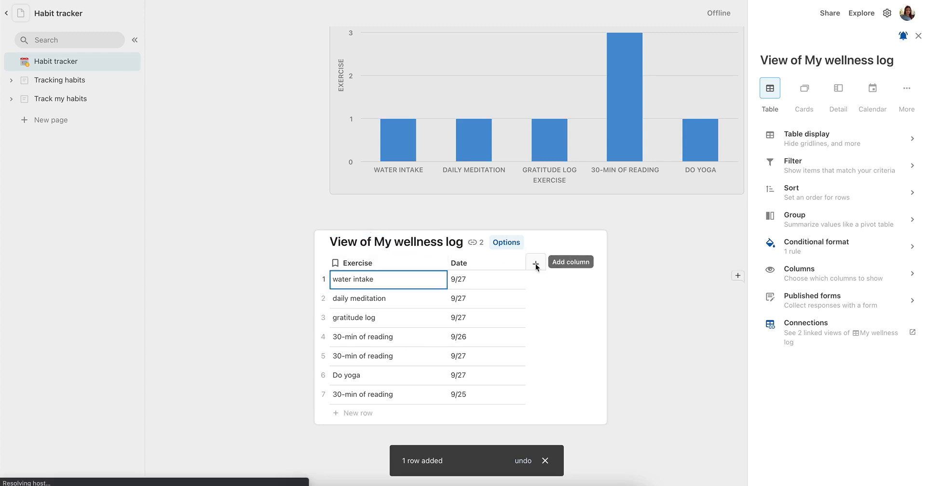
pyautogui.press('Escape')
pyautogui.write('Mon')
pyautogui.press('Return')
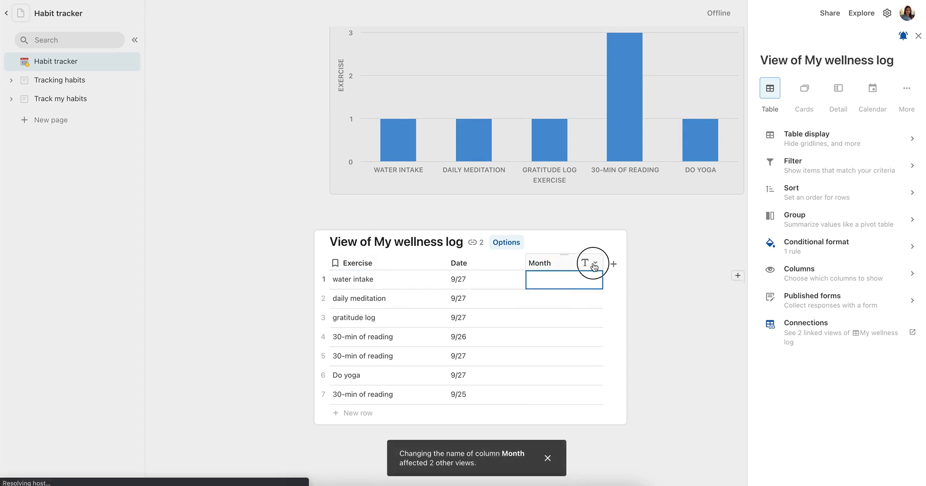
# Make Month a formula column that returns the month name of each row's Date with MonthName()
pyautogui.click(589, 262)
pyautogui.moveTo(620, 281)
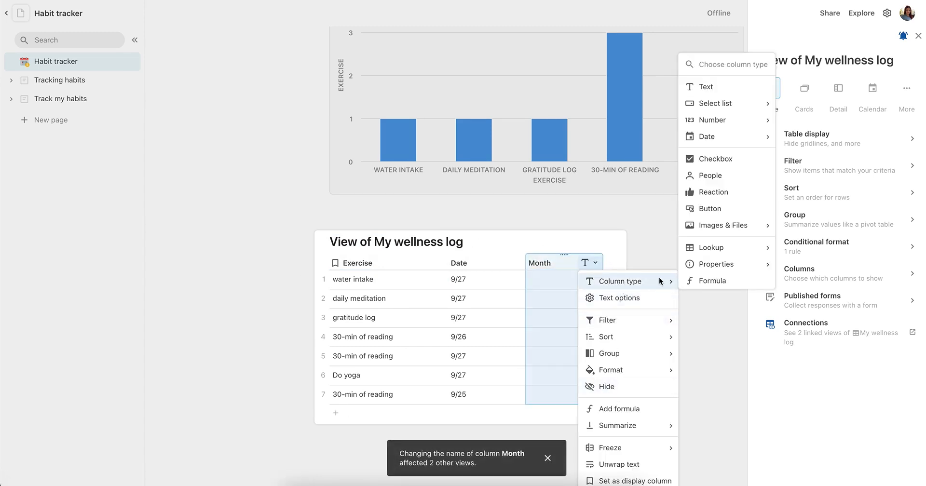
pyautogui.click(716, 279)
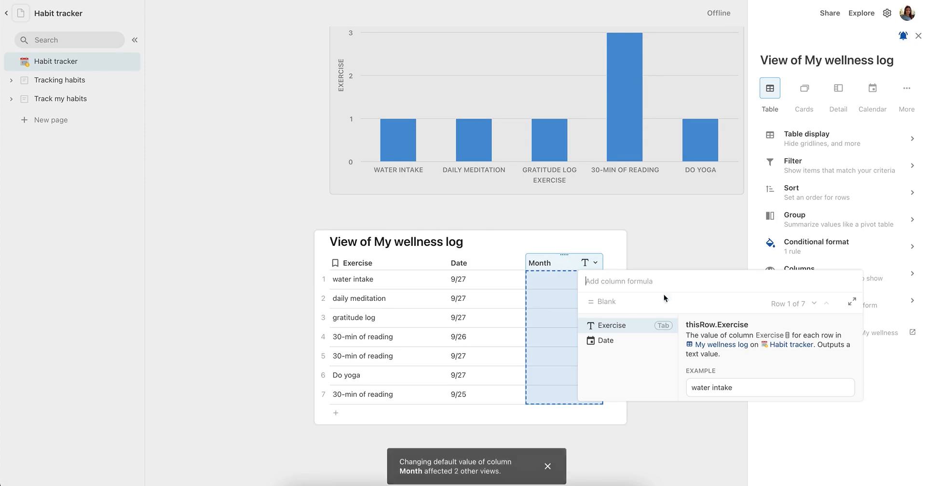
pyautogui.click(609, 341)
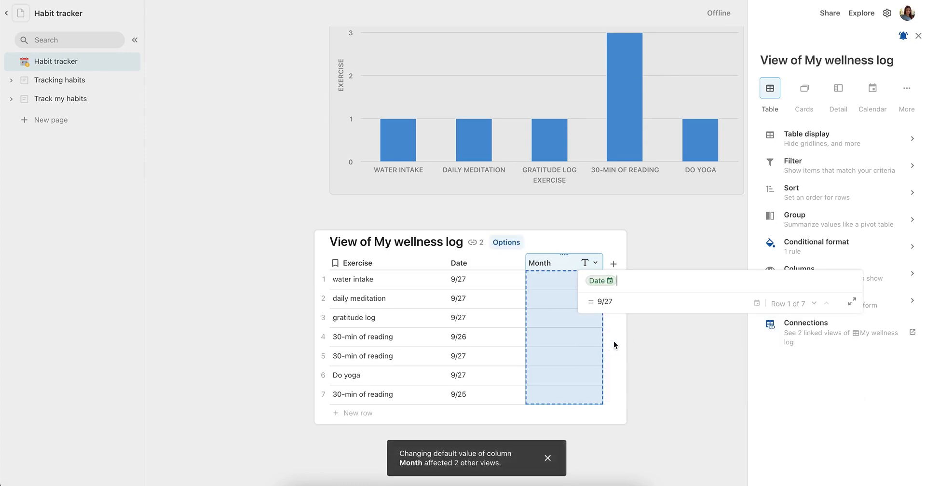
pyautogui.write('.month(')
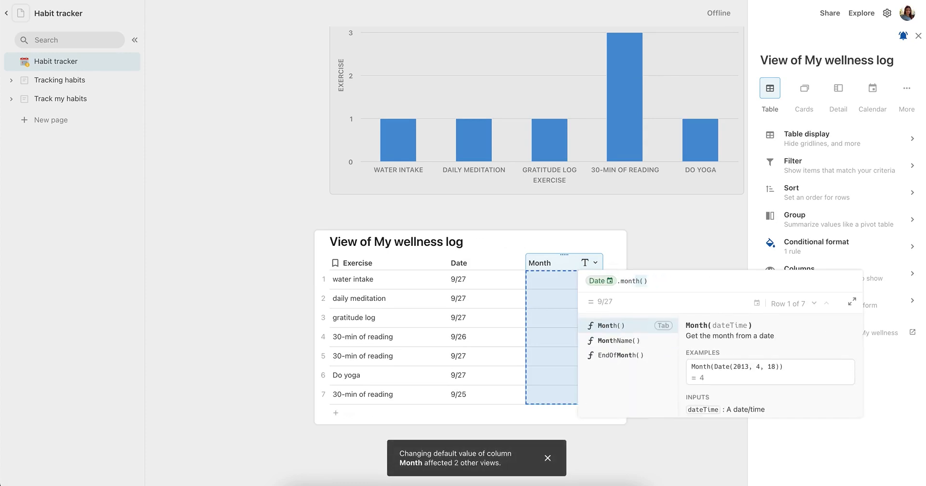
pyautogui.press('Down')
pyautogui.press('Tab')
pyautogui.press('Return')
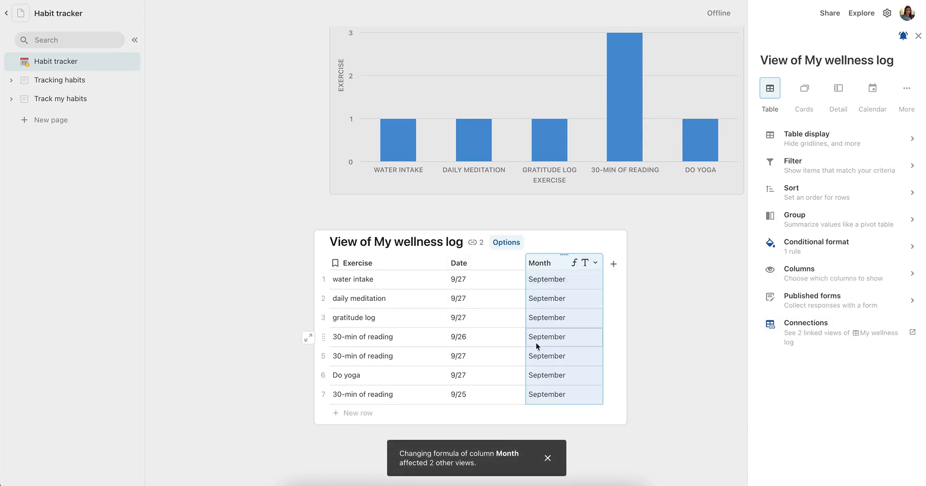
# Change the row 5 30-min of reading date to 8/4/2021 and the gratitude log date to 8/12/2021
pyautogui.click(482, 355)
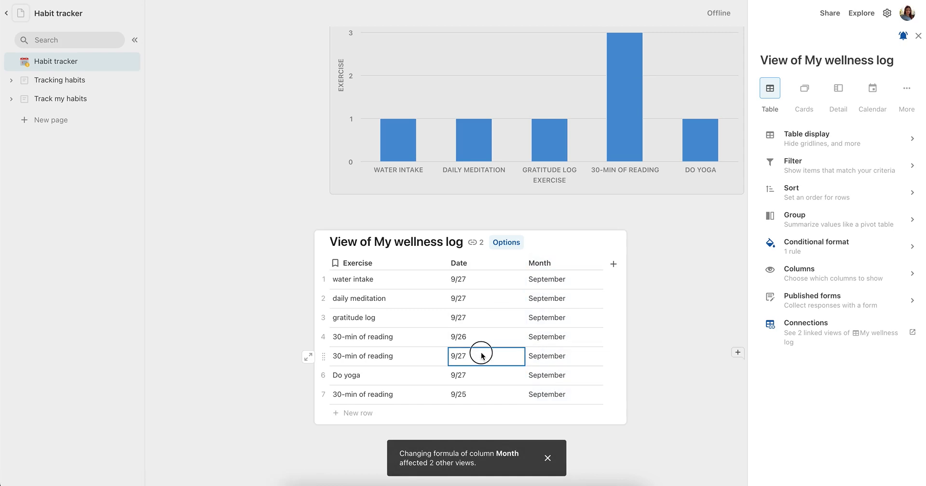
pyautogui.click(460, 371)
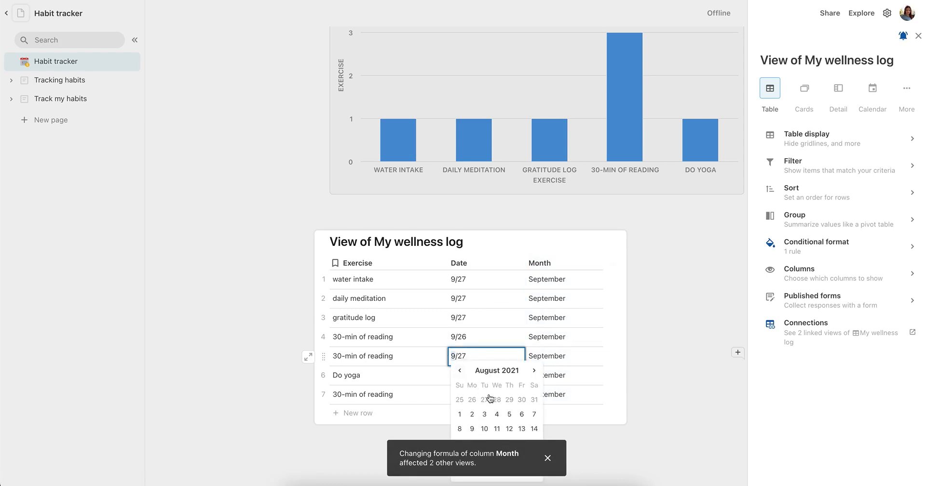
pyautogui.click(498, 410)
pyautogui.click(485, 320)
pyautogui.click(485, 321)
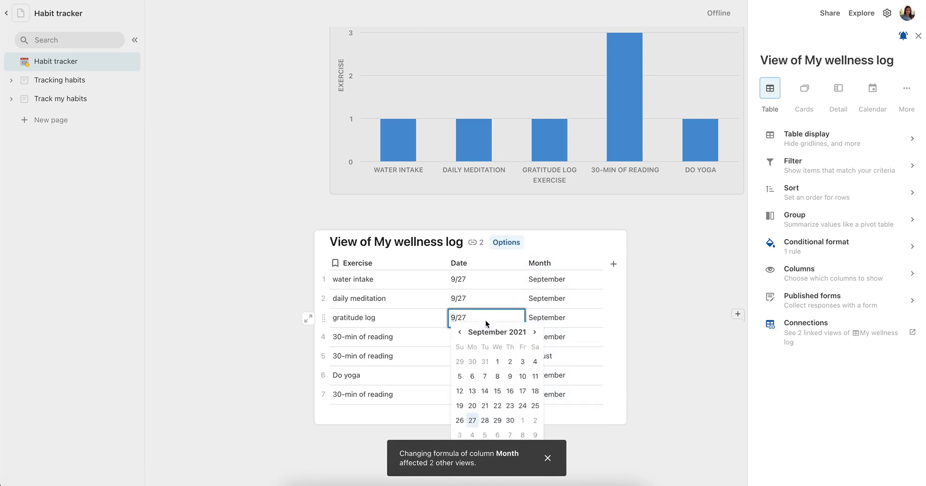
pyautogui.click(459, 333)
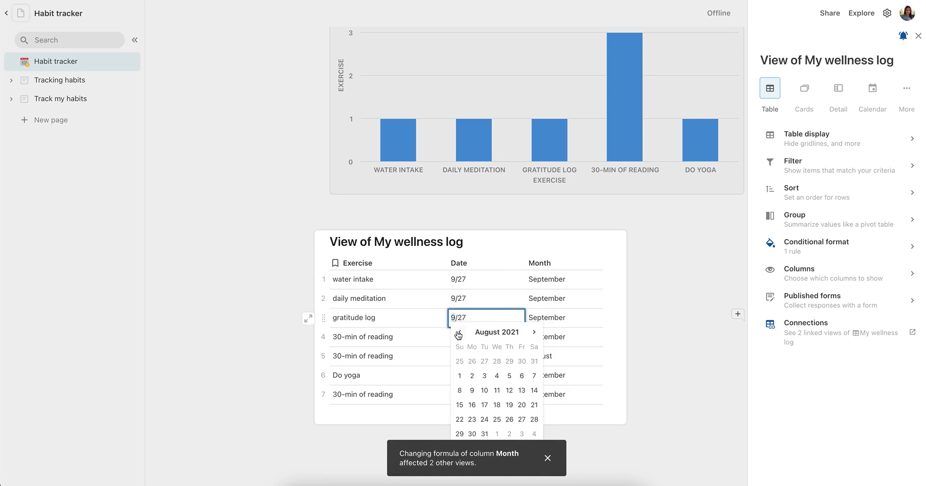
pyautogui.click(509, 394)
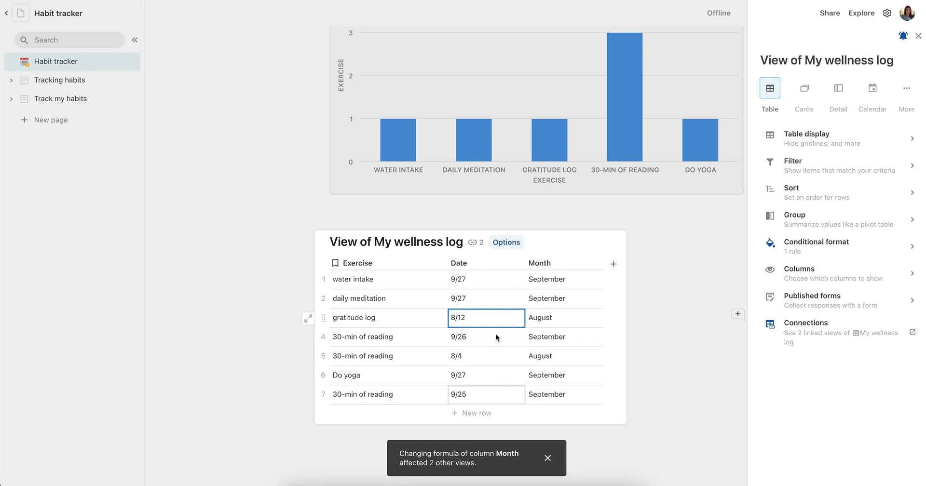
# Group the View of My wellness log table by the Month column along the left
pyautogui.click(552, 265)
pyautogui.moveTo(592, 361)
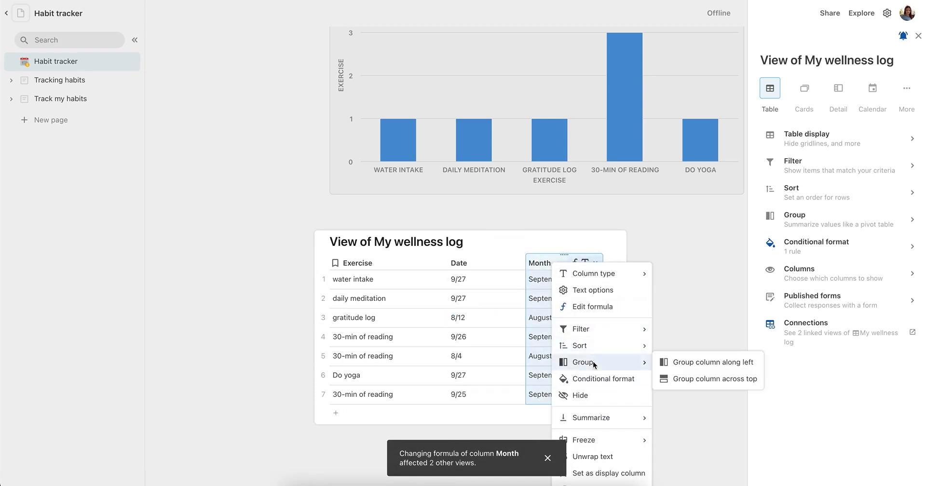
pyautogui.click(708, 362)
pyautogui.click(514, 299)
pyautogui.click(490, 280)
pyautogui.scroll(-2, 480, 302)
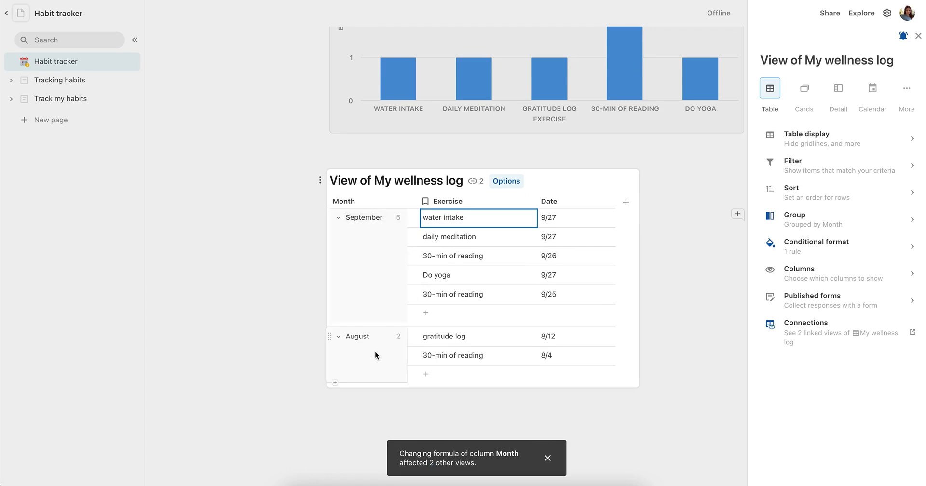
# Add a second grouping along the left by the Exercise column, within each month
pyautogui.click(476, 203)
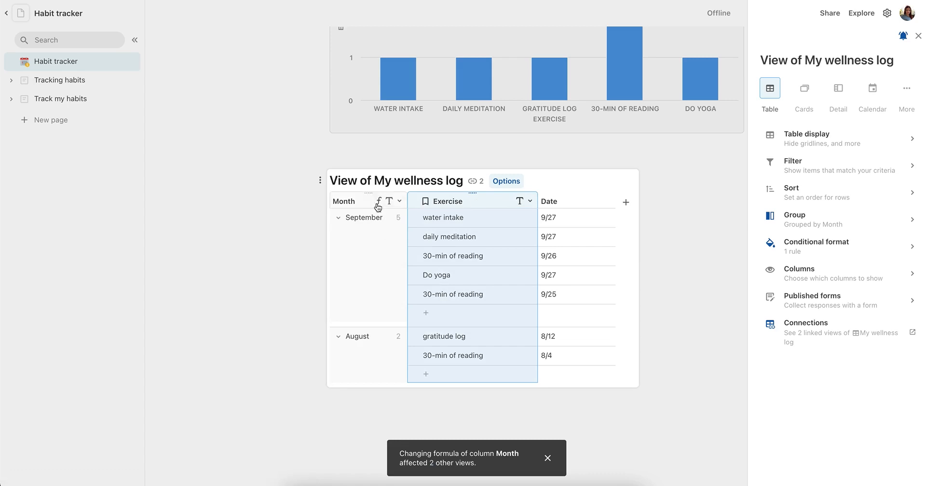
pyautogui.rightClick(471, 206)
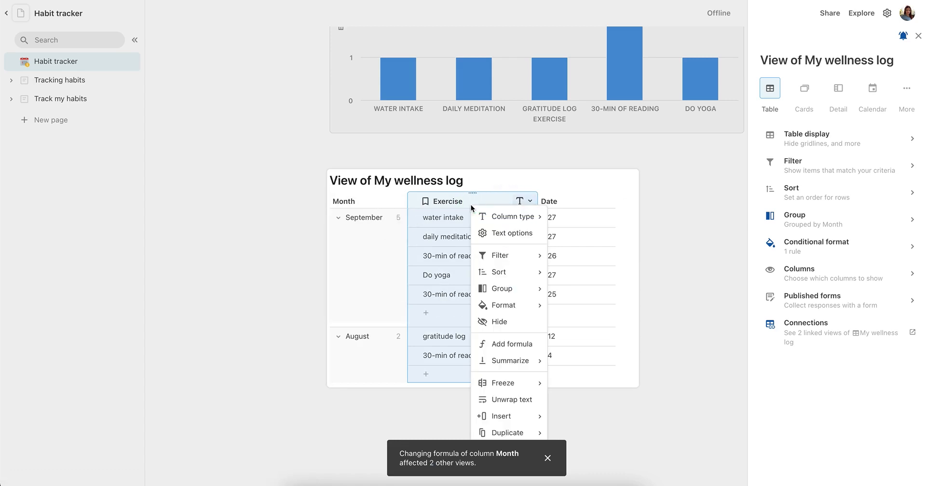
pyautogui.moveTo(503, 274)
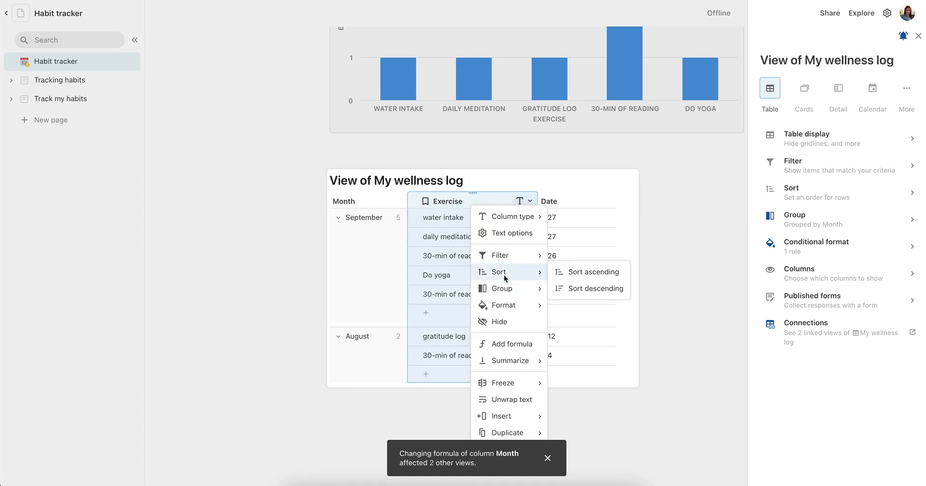
pyautogui.moveTo(506, 290)
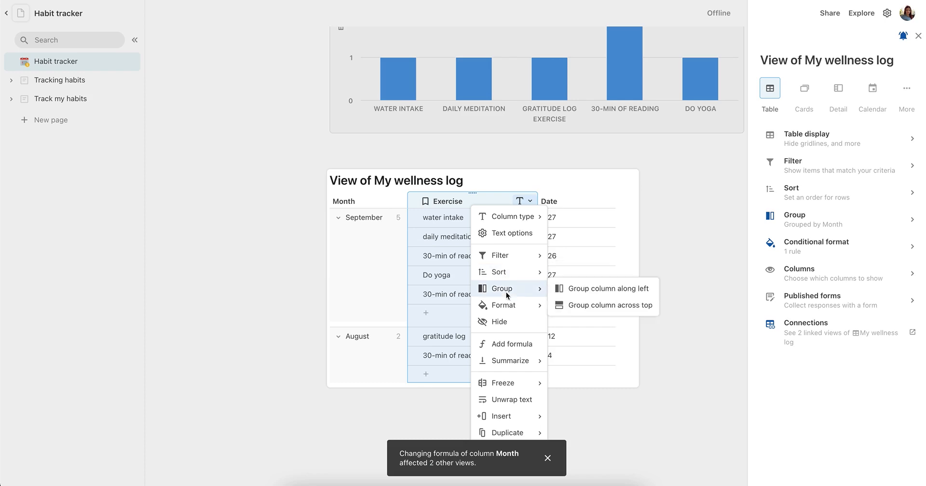
pyautogui.click(590, 289)
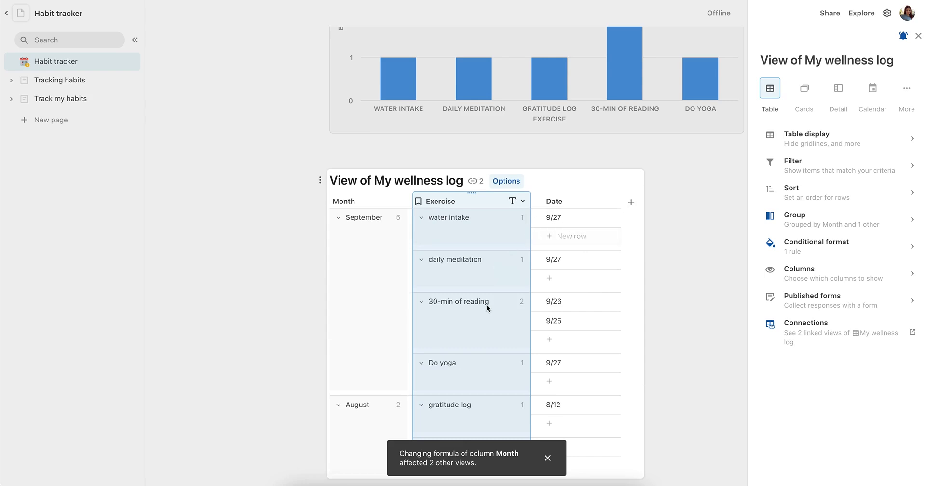
# Rename the View of My wellness log table to Grouped by Month and habit
pyautogui.scroll(-4, 487, 305)
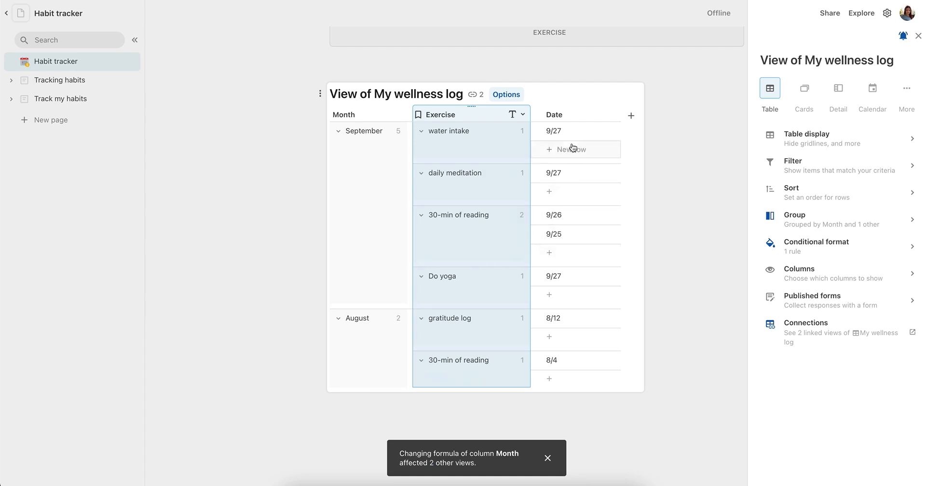
pyautogui.scroll(2, 504, 179)
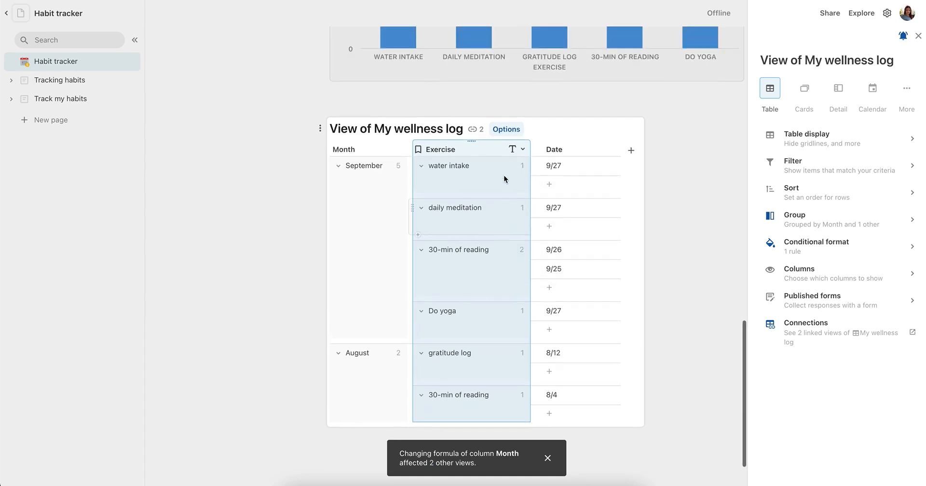
pyautogui.click(413, 128)
pyautogui.hotkey('ctrl', 'a')
pyautogui.write('G')
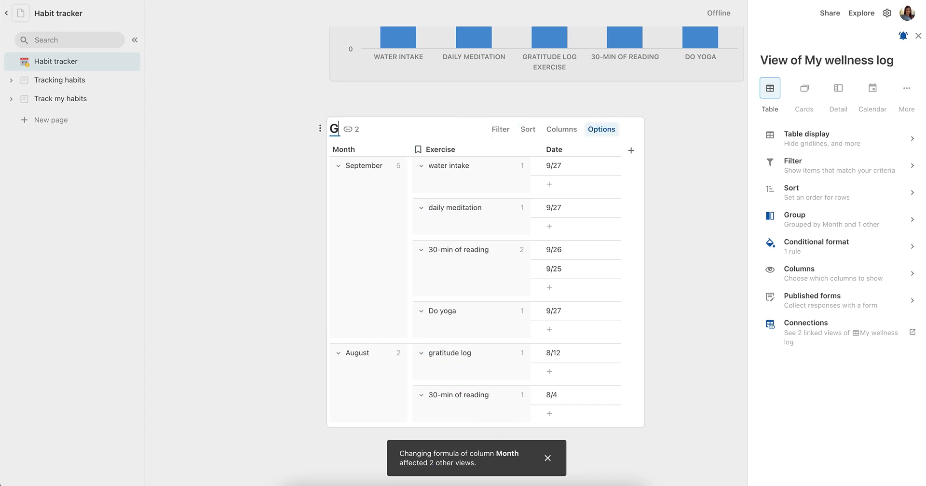
pyautogui.write('rouped by Month and ')
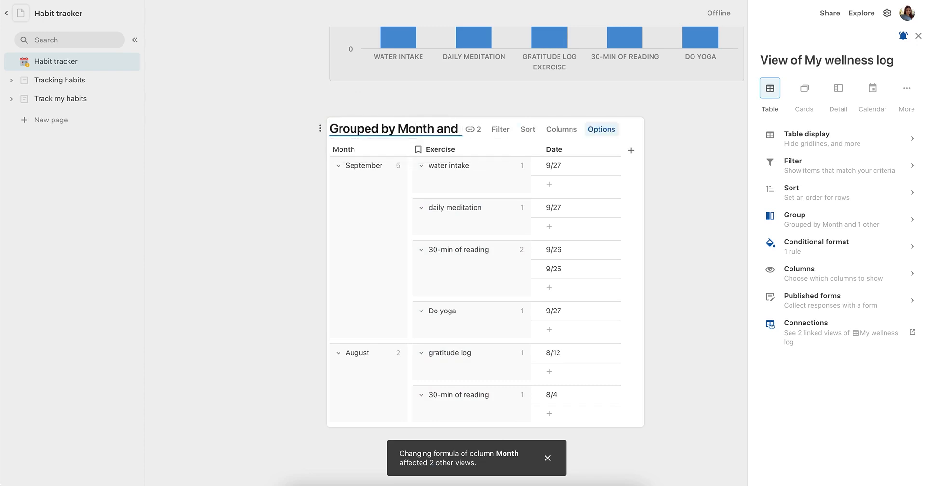
pyautogui.write('habit')
pyautogui.press('Return')
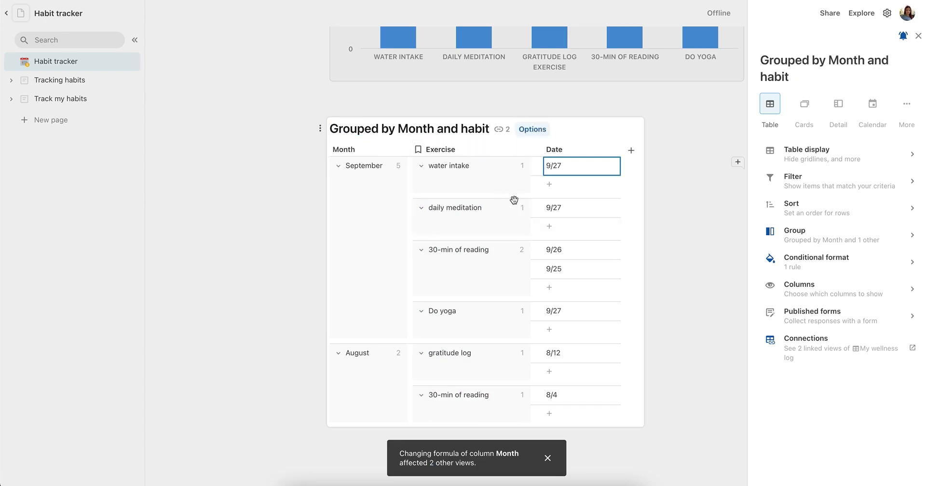
pyautogui.scroll(3, 521, 251)
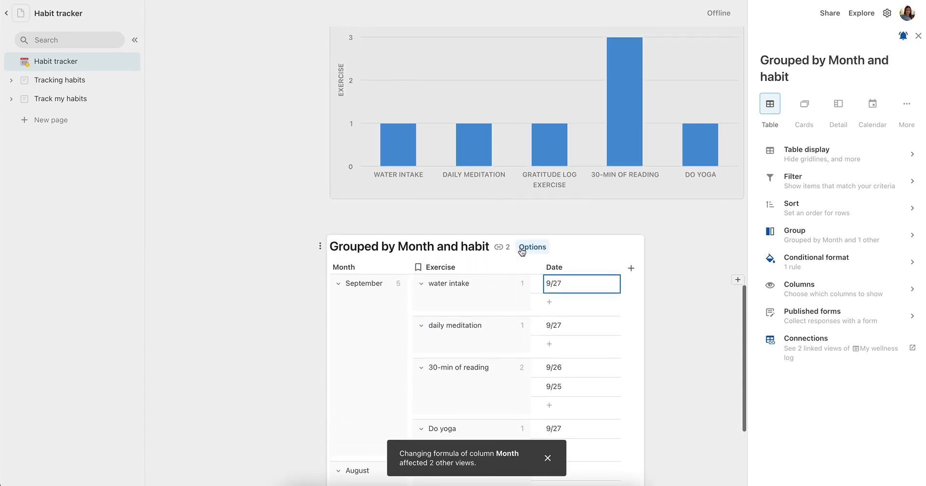
# Insert a bar chart connected to My wellness log below the Grouped by Month and habit table and title it Monthly chart
pyautogui.scroll(-5, 493, 256)
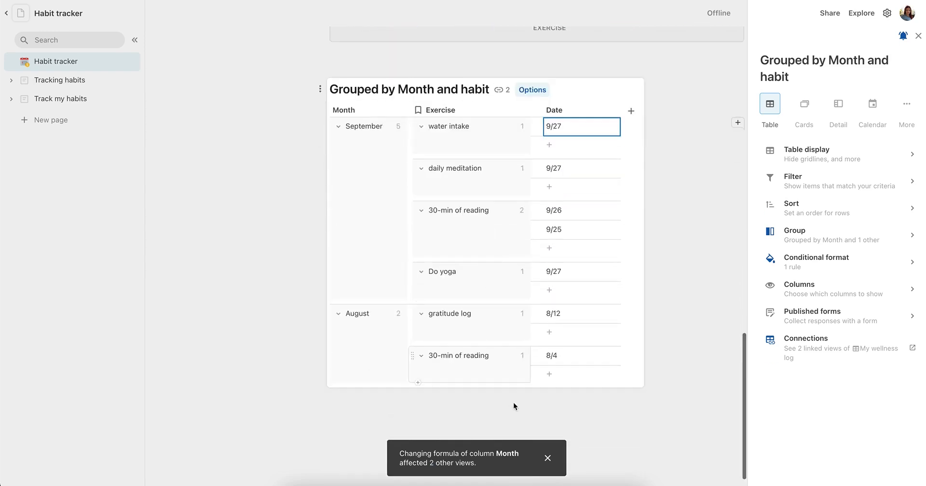
pyautogui.click(539, 409)
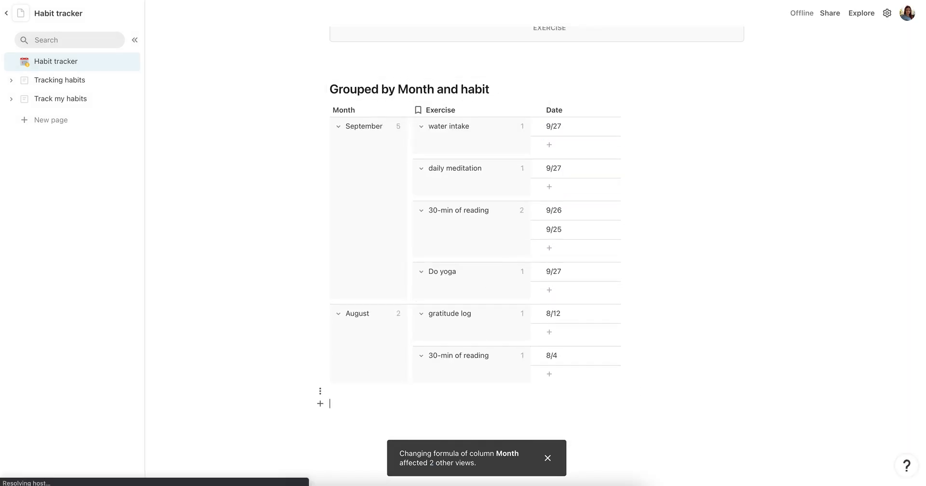
pyautogui.write('/')
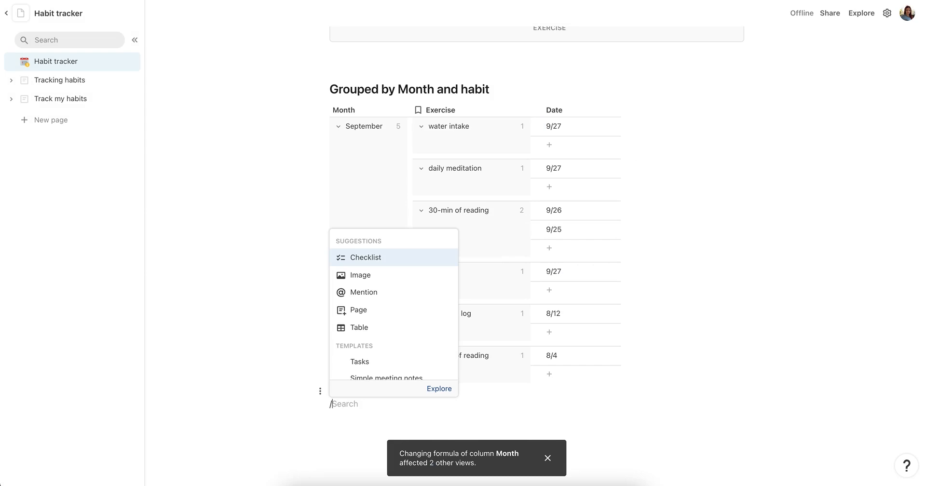
pyautogui.write('chart')
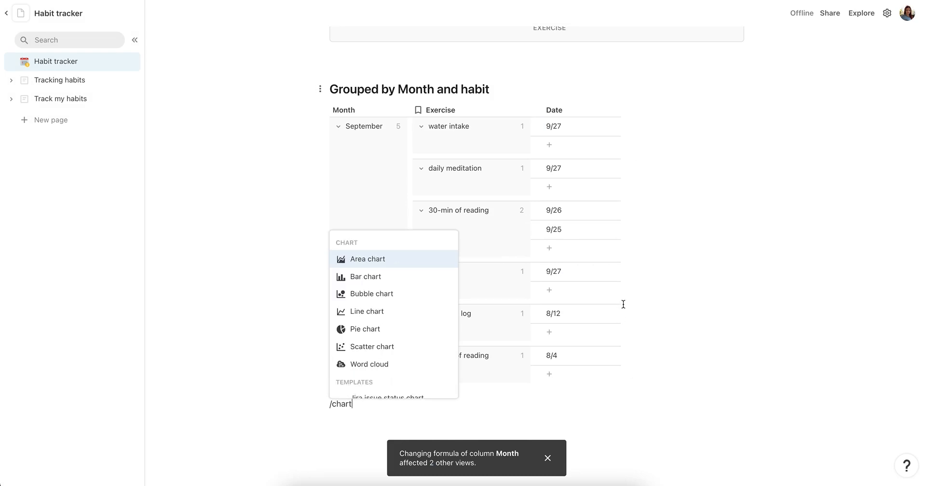
pyautogui.click(384, 277)
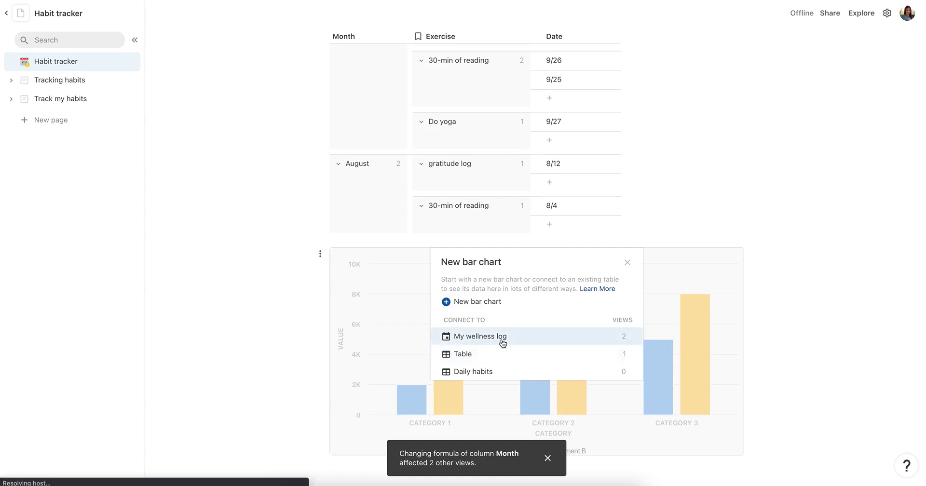
pyautogui.click(502, 339)
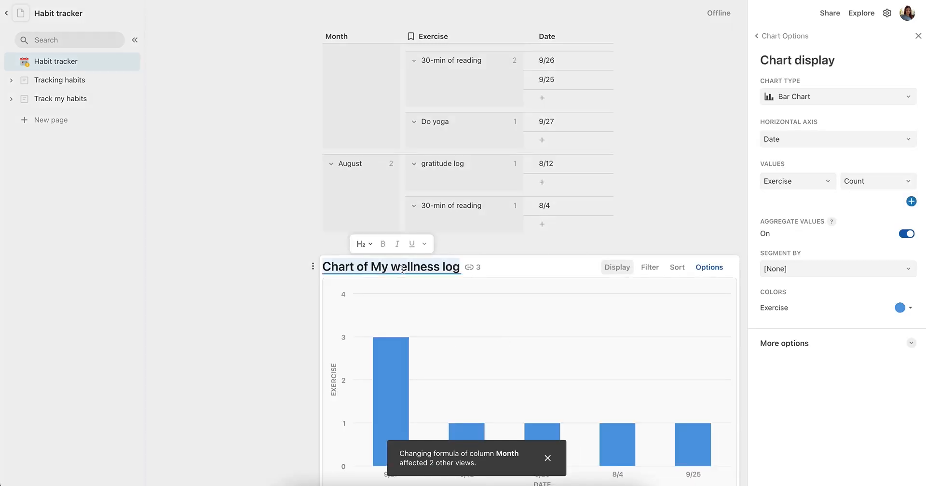
pyautogui.write('Monthly chart')
# Plot the Monthly chart with Month on the horizontal axis and segment its bars by Exercise
pyautogui.scroll(-3, 459, 300)
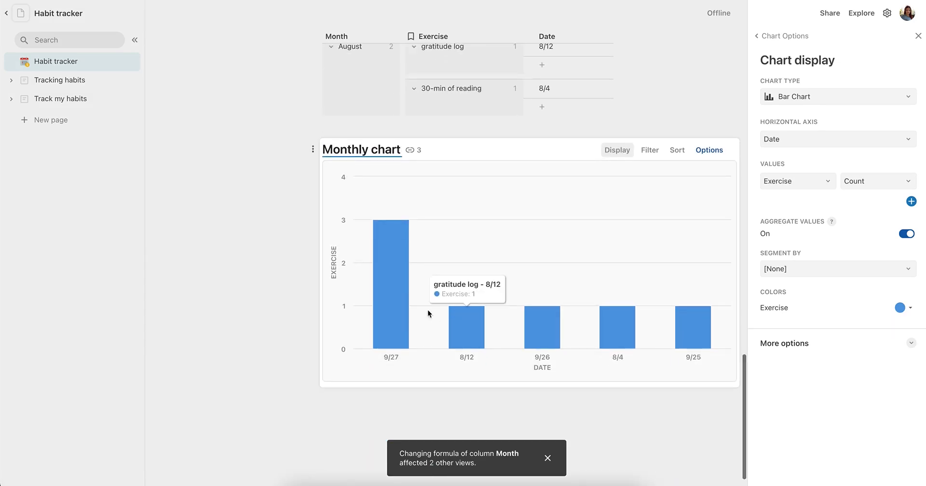
pyautogui.click(812, 142)
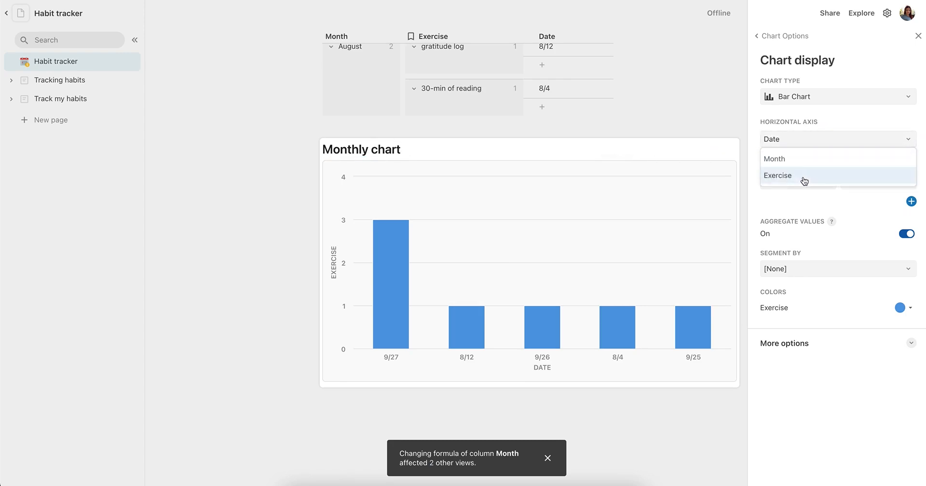
pyautogui.click(802, 160)
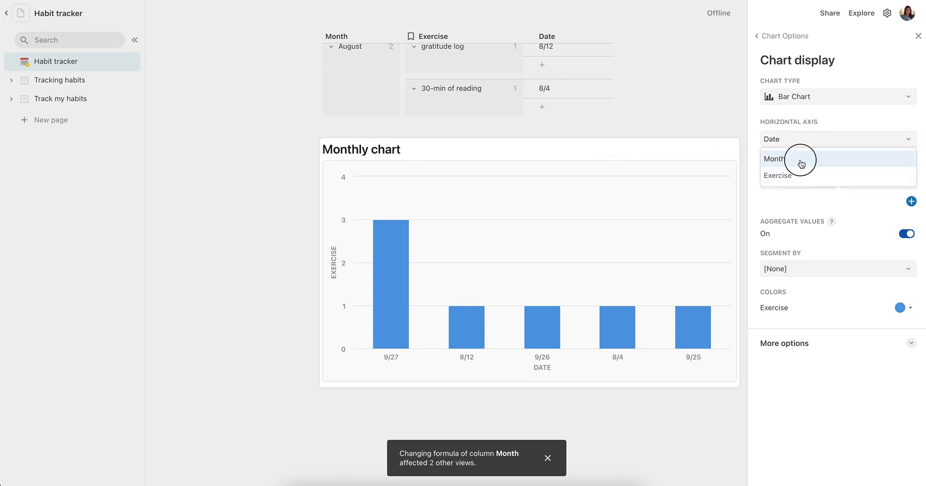
pyautogui.click(798, 274)
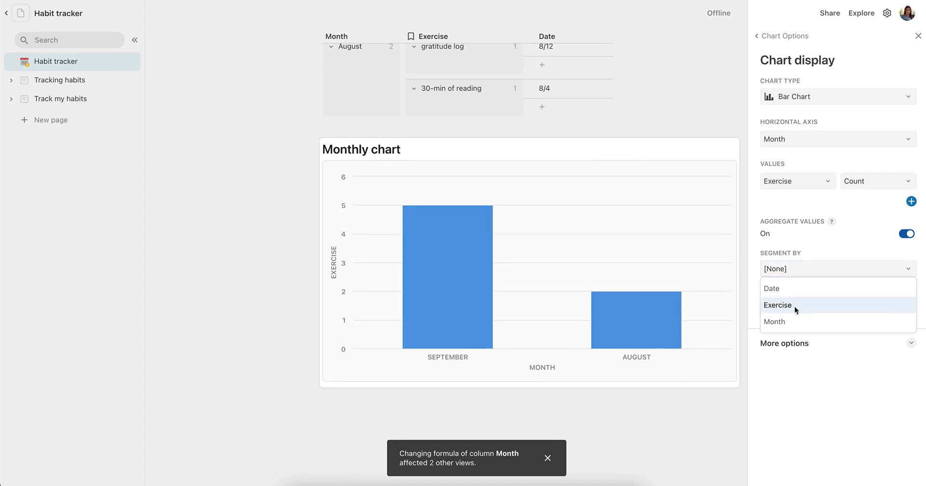
pyautogui.click(794, 306)
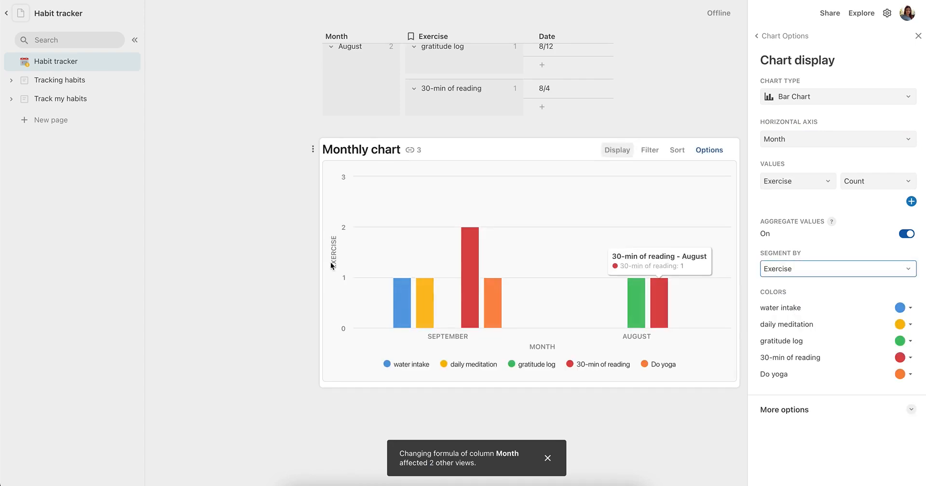
pyautogui.moveTo(410, 292)
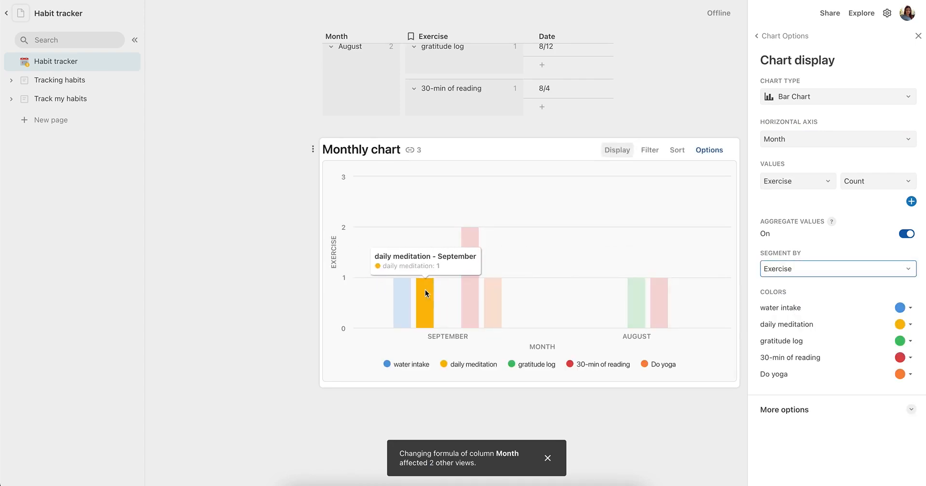
pyautogui.moveTo(498, 305)
pyautogui.moveTo(659, 309)
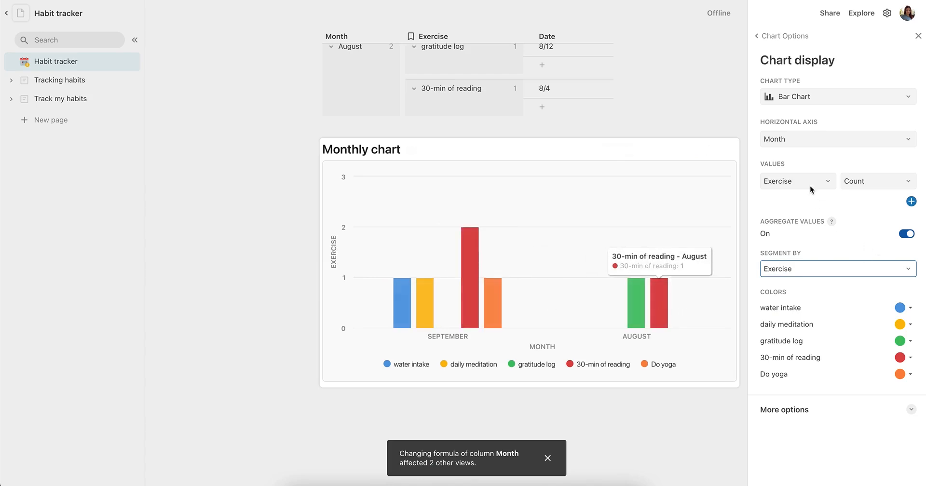
# Set the Monthly chart's horizontal axis to Exercise and segment its bars by Month
pyautogui.click(823, 139)
pyautogui.click(817, 175)
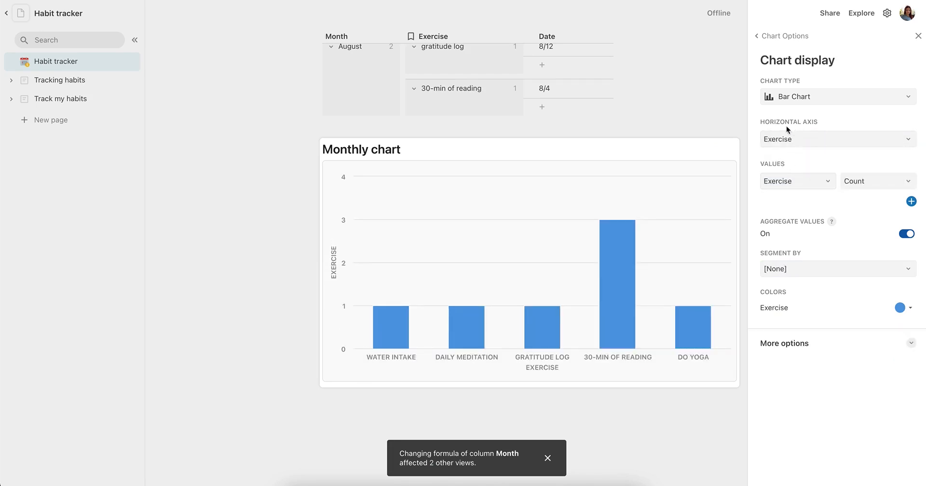
pyautogui.click(792, 267)
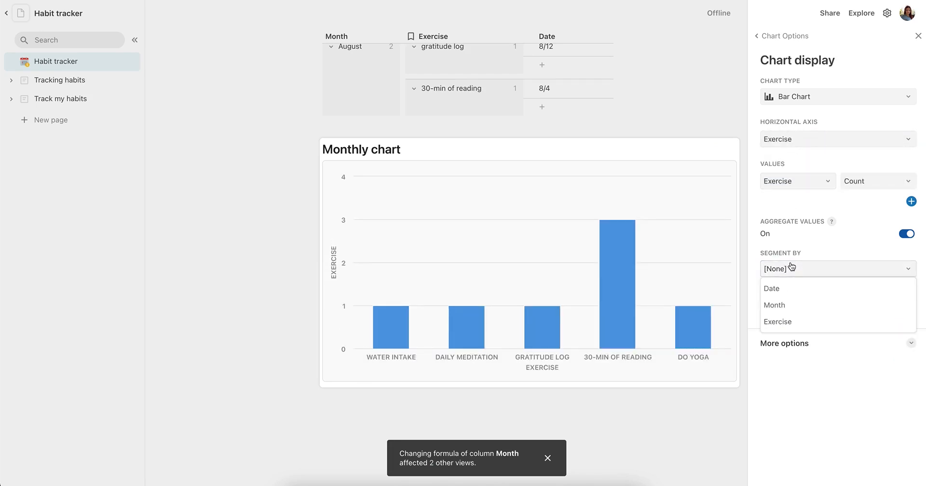
pyautogui.click(797, 303)
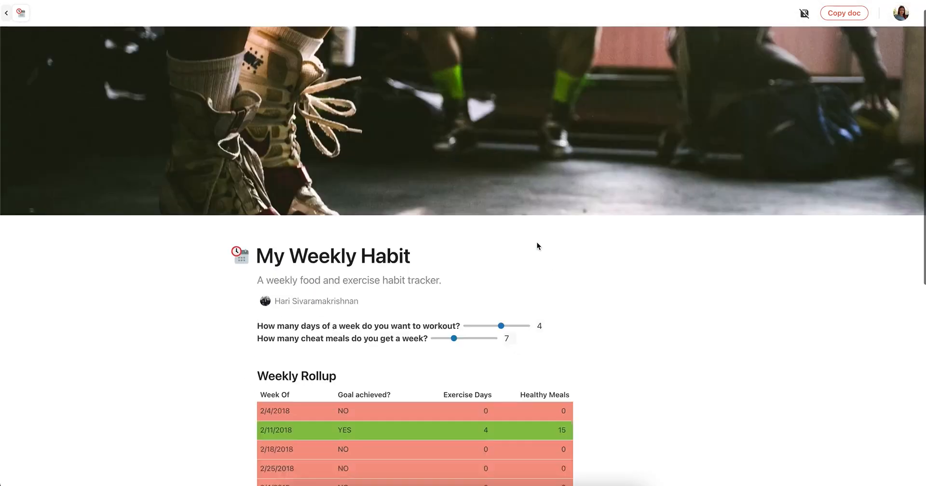
pyautogui.scroll(1, 537, 243)
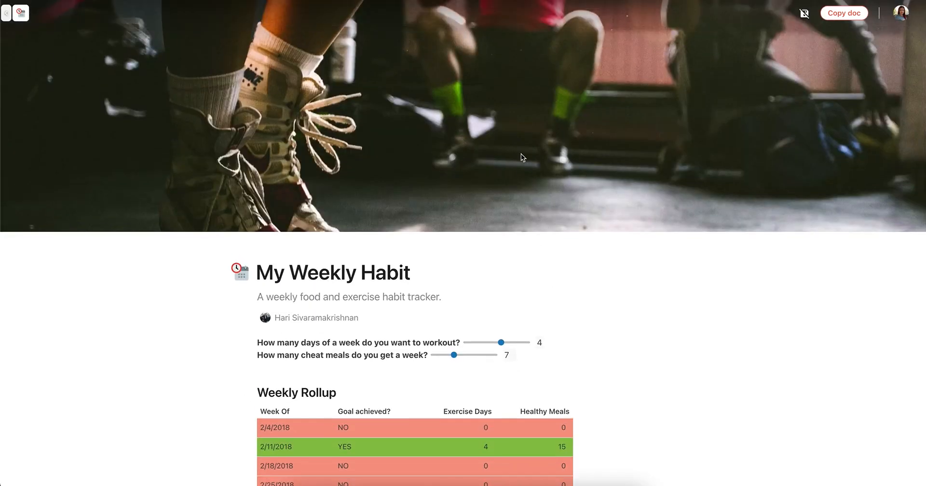